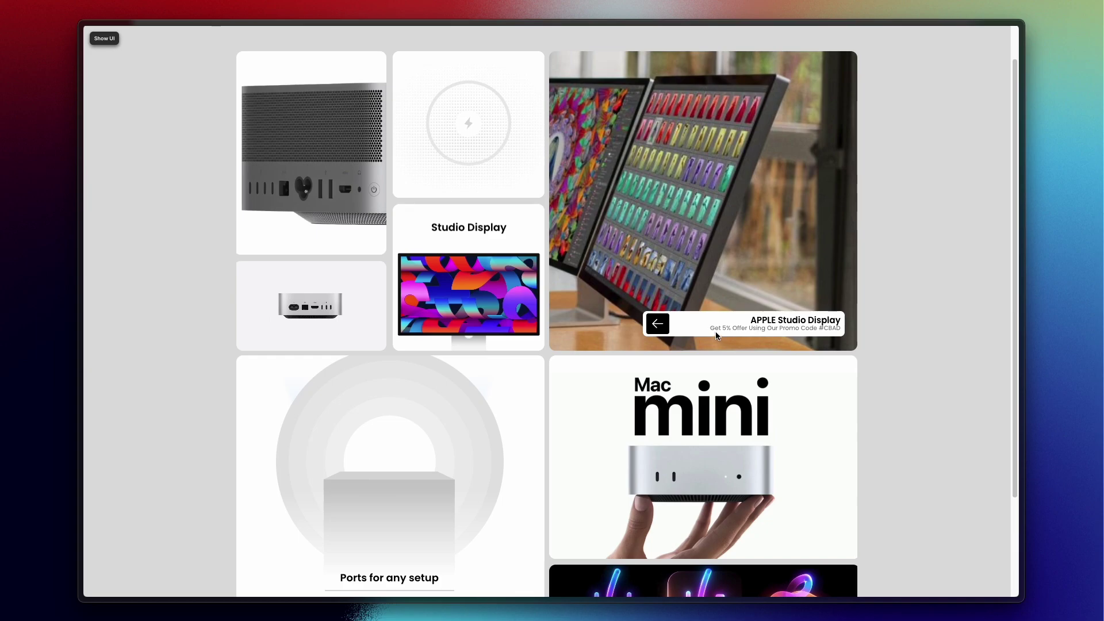
Close the Studio Display promo, zoom into the Mac Studio hotspot, then close its promo card.
click(662, 328)
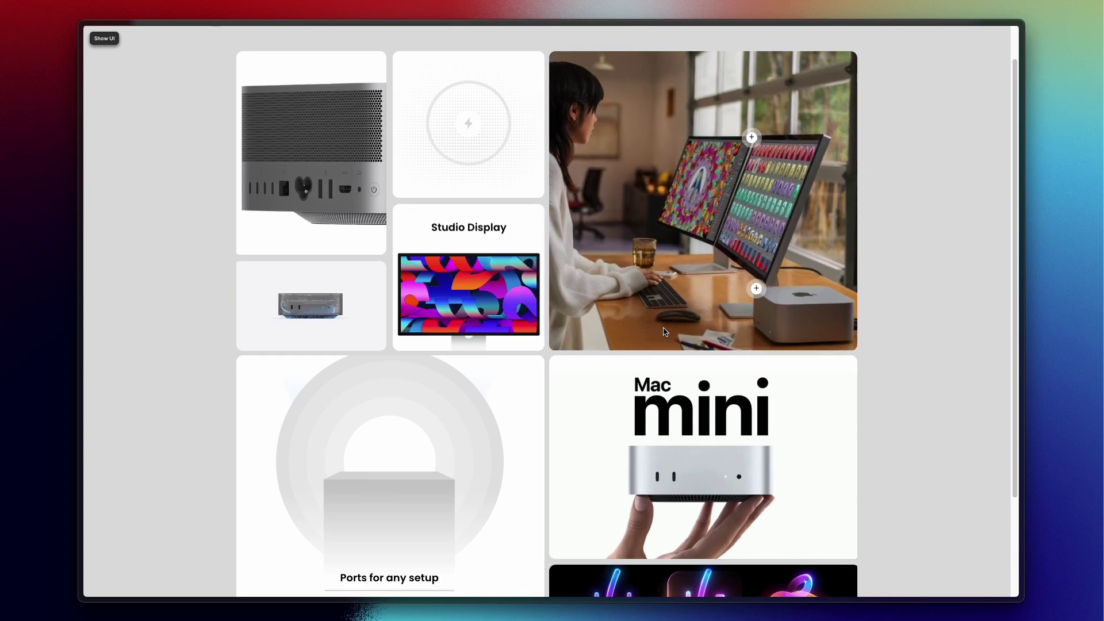
click(754, 290)
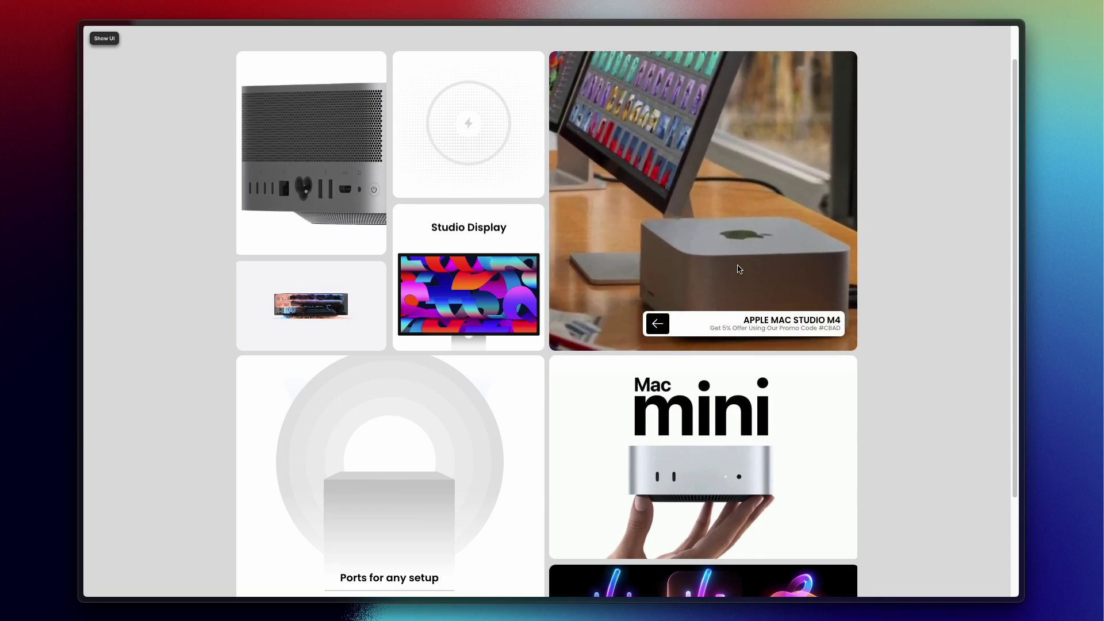
click(656, 326)
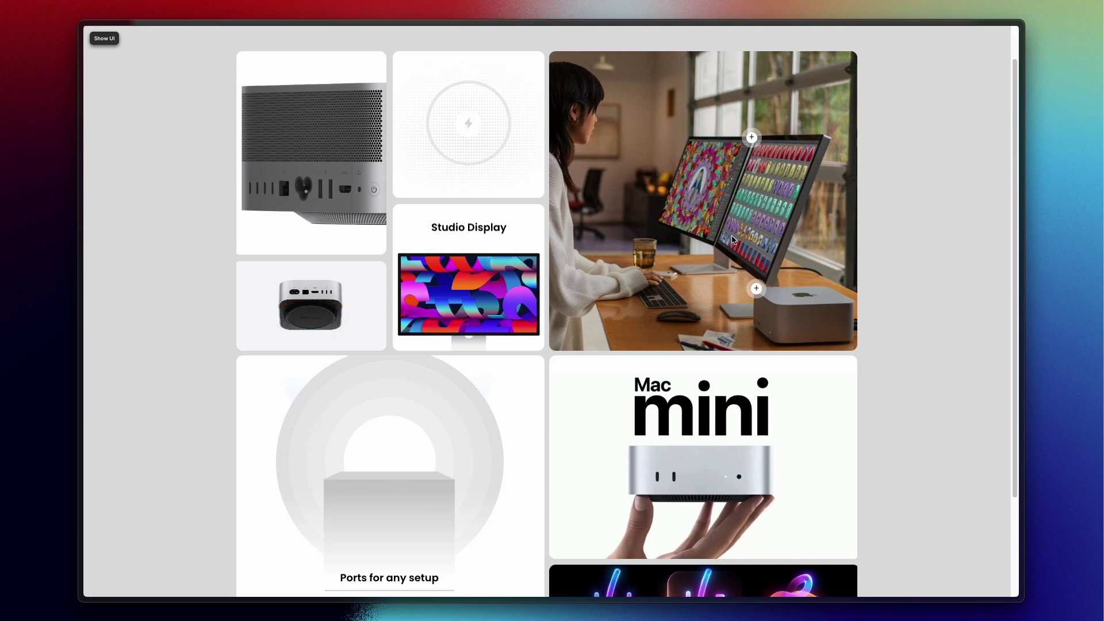
scroll(350, 533, down, 3)
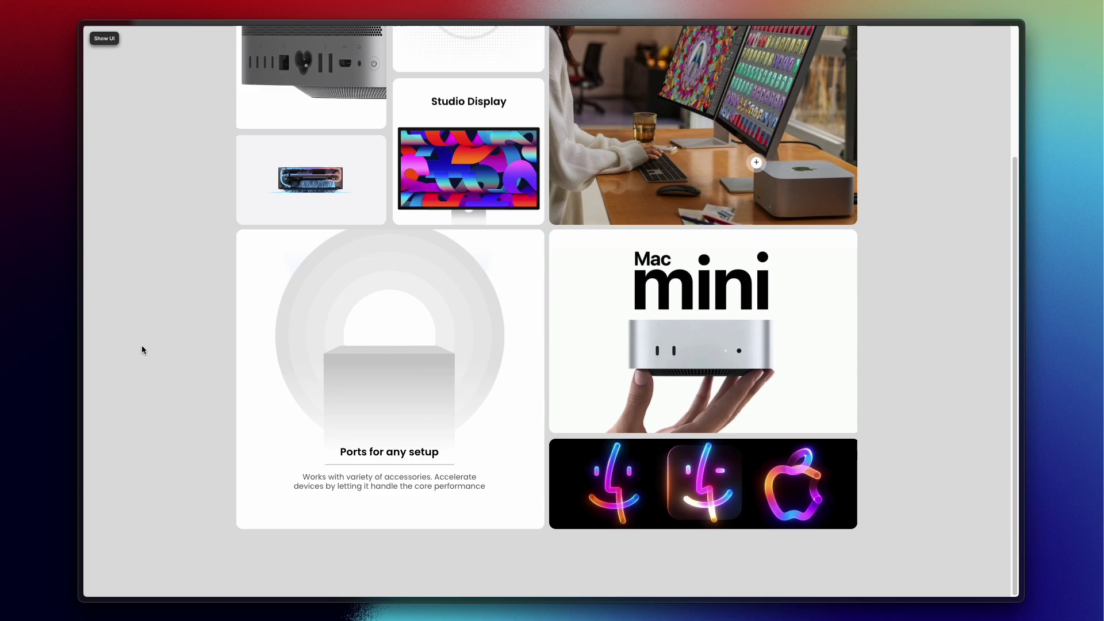
Hover the Thunderbolt, Mac mini and Ports cards to check their animations, including the opening Ports box.
scroll(554, 249, up, 3)
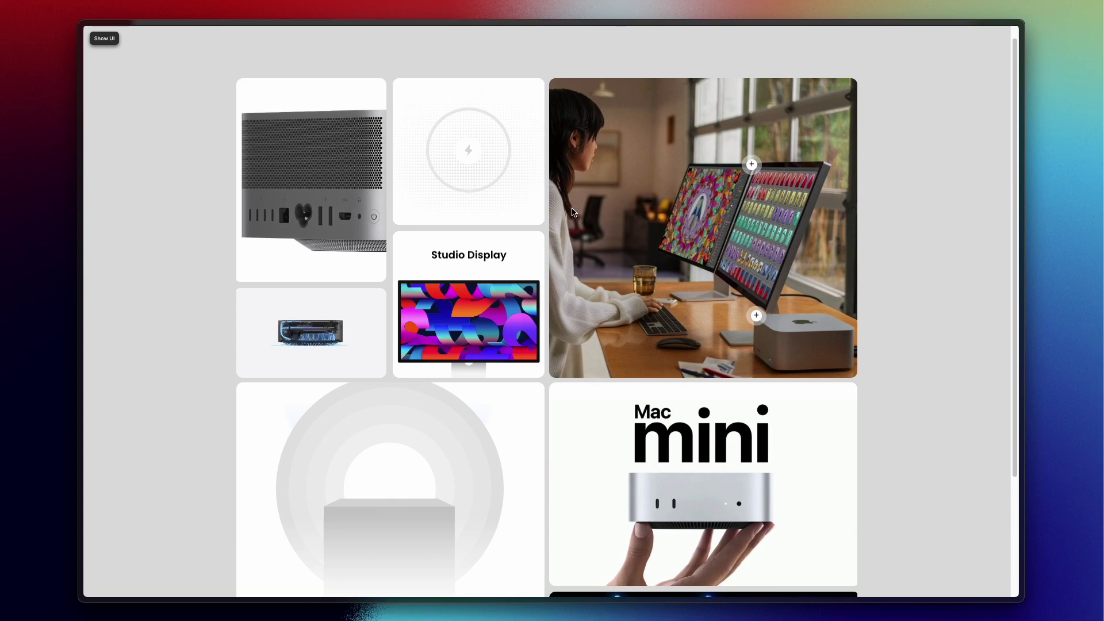
mouse_move(513, 188)
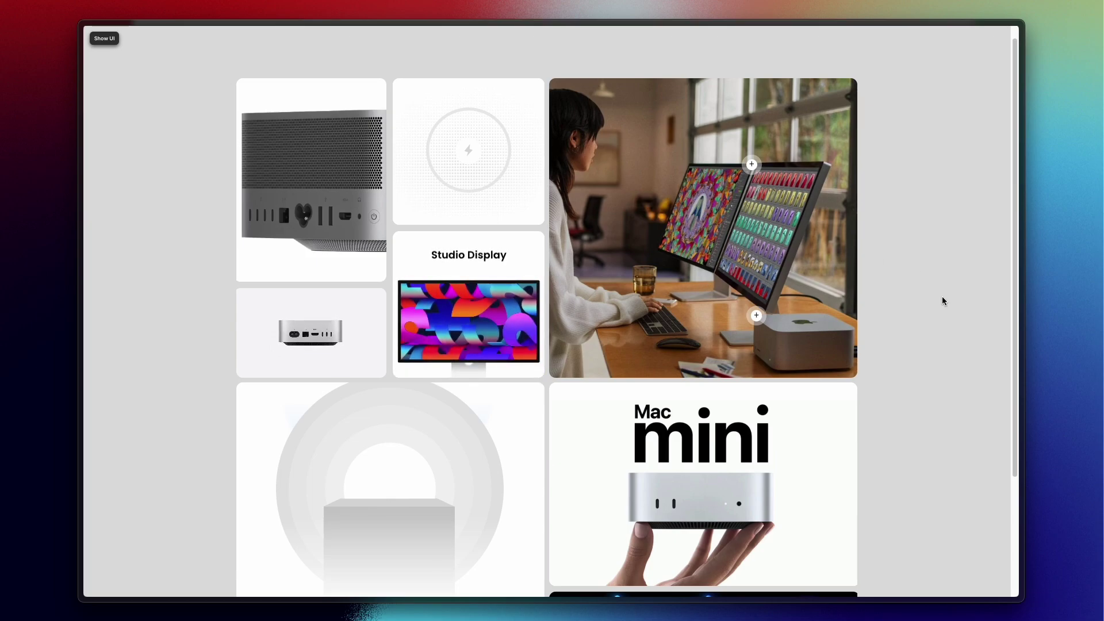
scroll(954, 356, down, 2)
scroll(954, 355, down, 1)
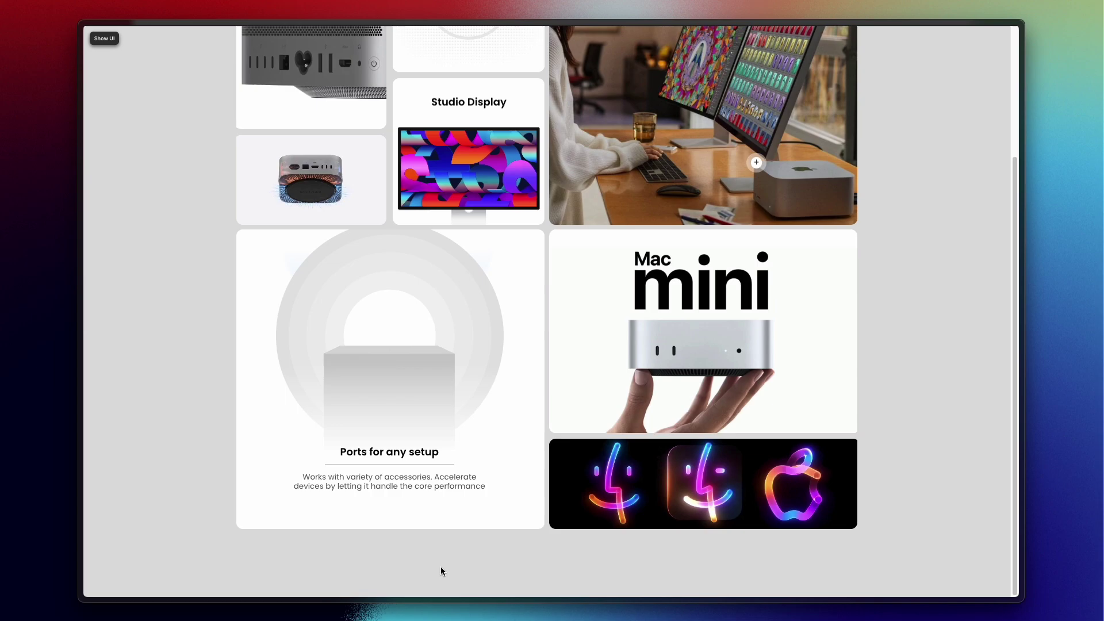
mouse_move(384, 449)
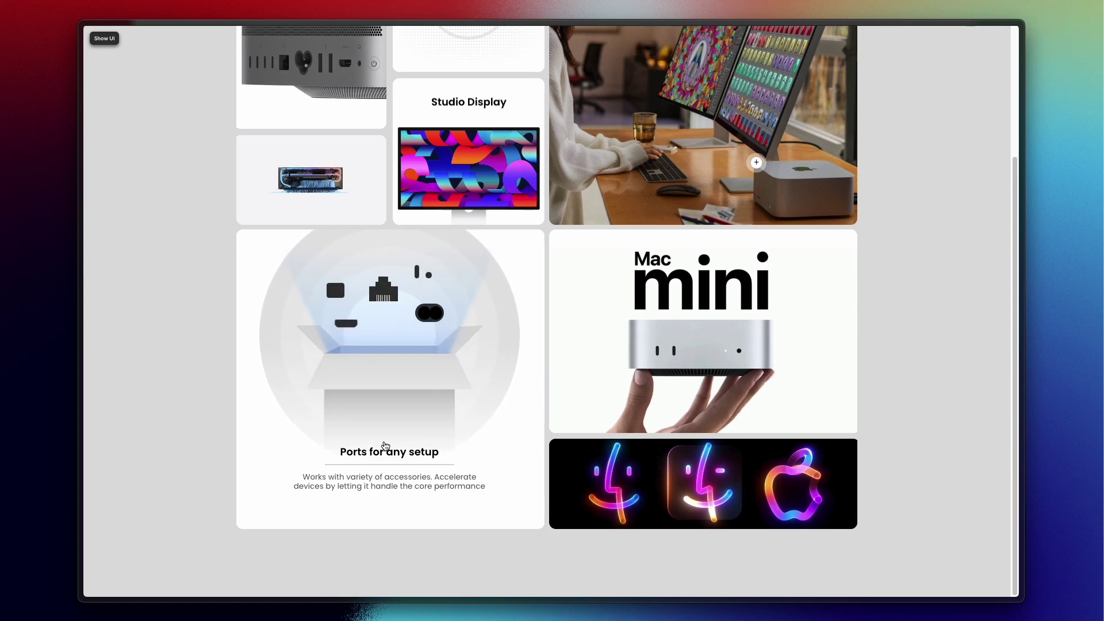
Switch to the dark portfolio site tab in Arc's sidebar.
scroll(906, 428, up, 3)
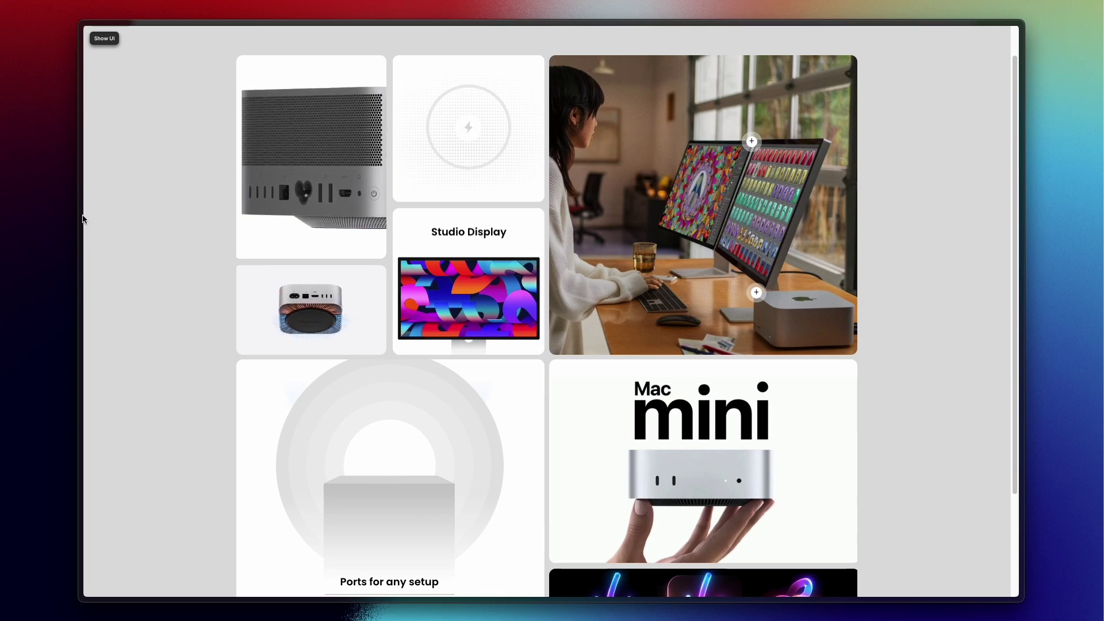
mouse_move(81, 216)
click(115, 209)
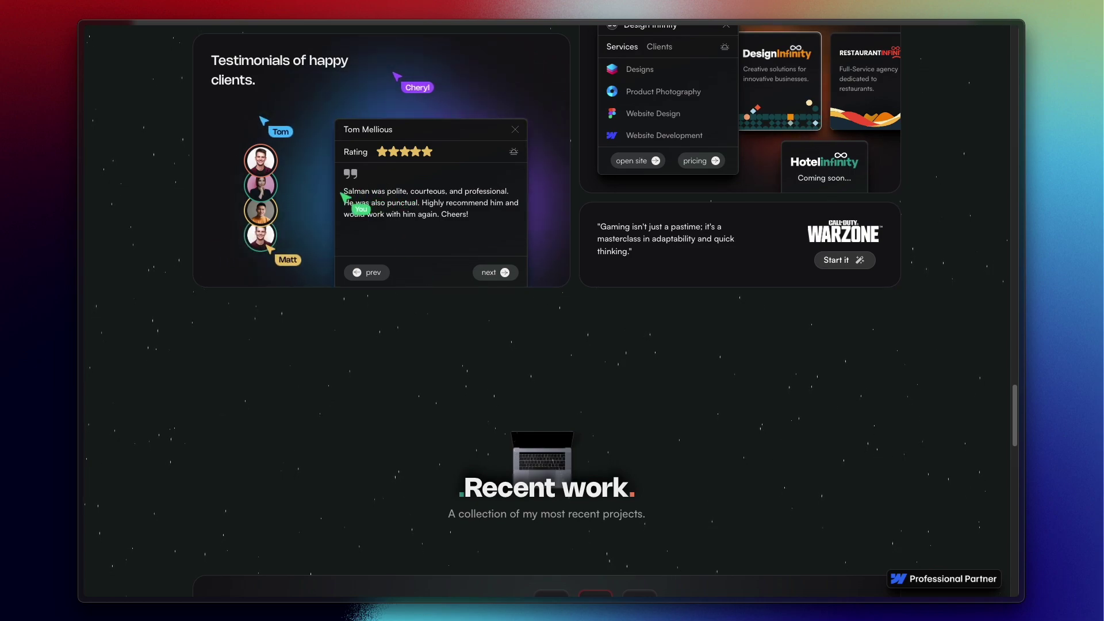
mouse_move(346, 191)
mouse_down()
mouse_move(469, 215)
mouse_move(351, 192)
mouse_up()
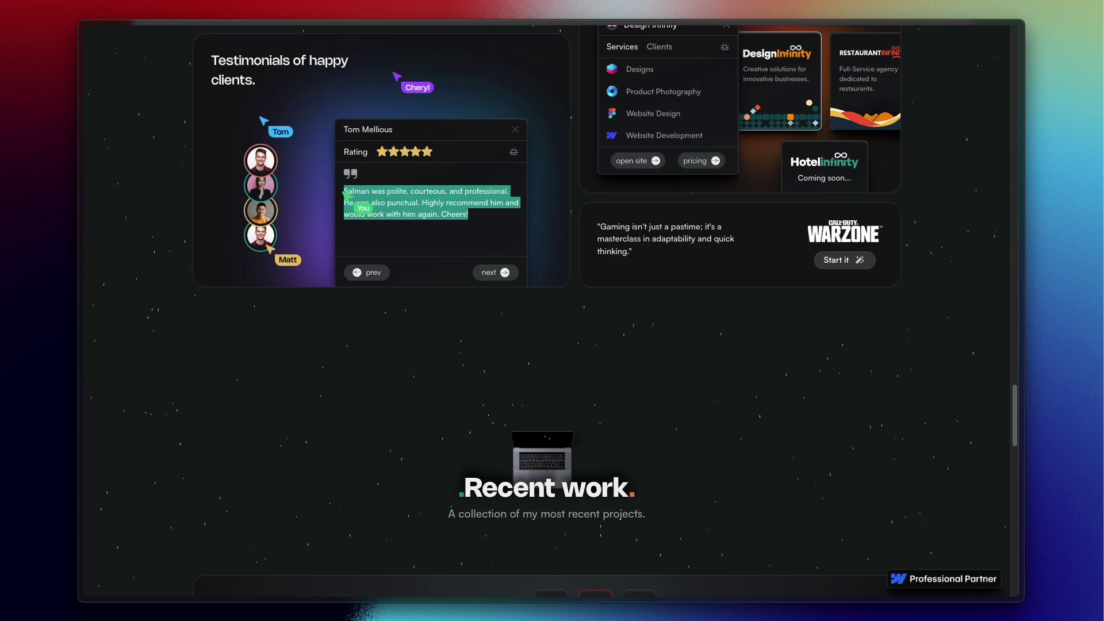
click(416, 208)
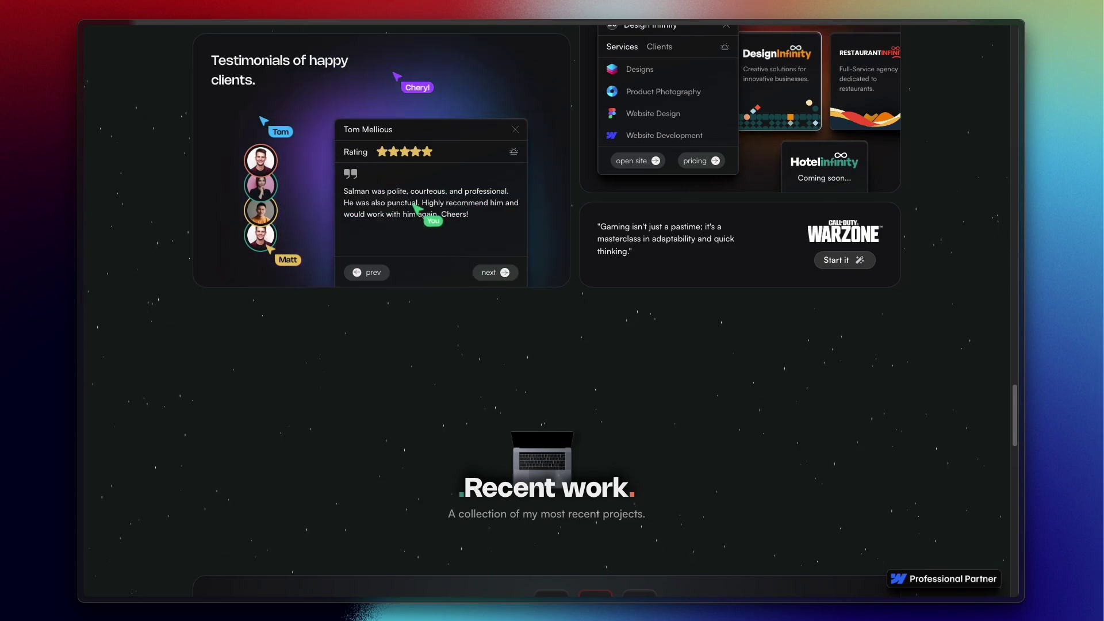
mouse_move(392, 201)
mouse_down()
mouse_move(463, 212)
mouse_move(378, 192)
mouse_up()
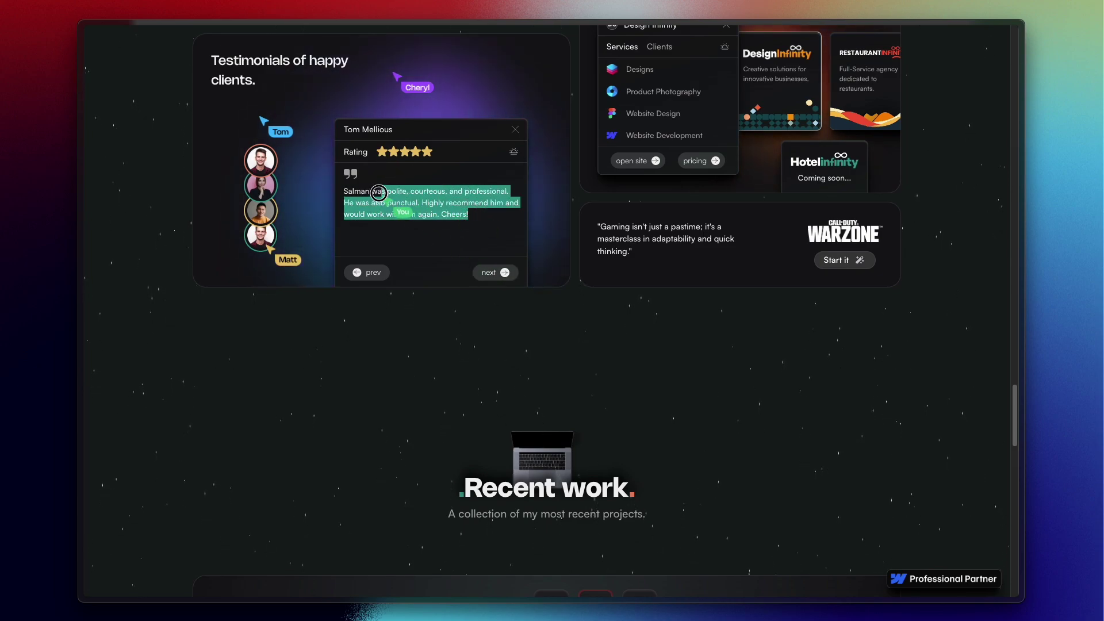
click(435, 194)
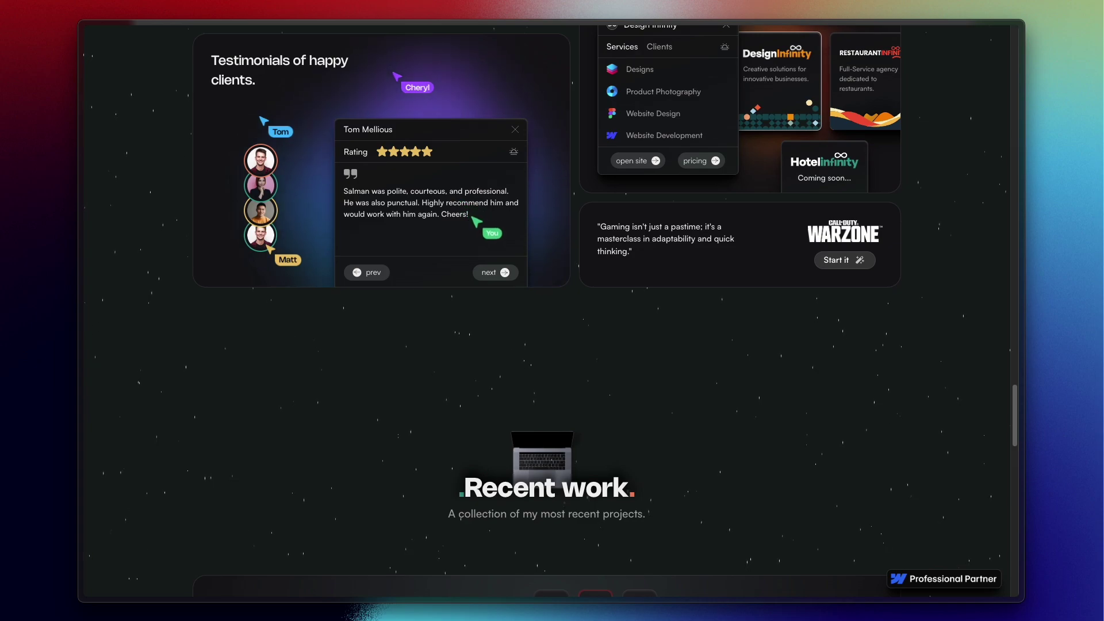
drag(472, 217, 369, 191)
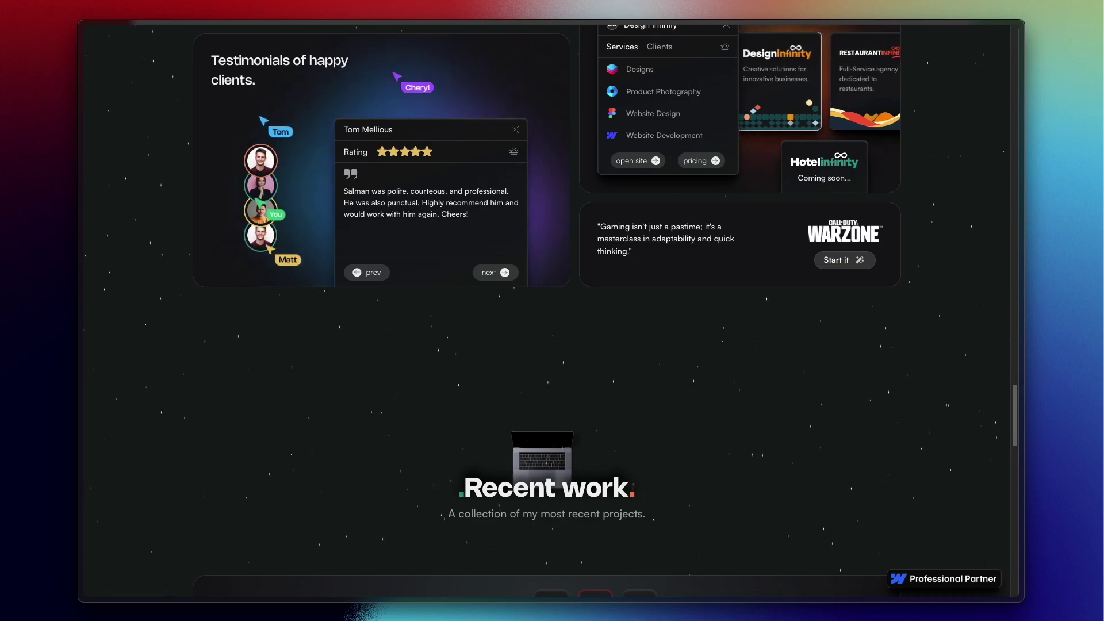
Browse the Micro Interactions reference site.
mouse_move(34, 291)
click(124, 188)
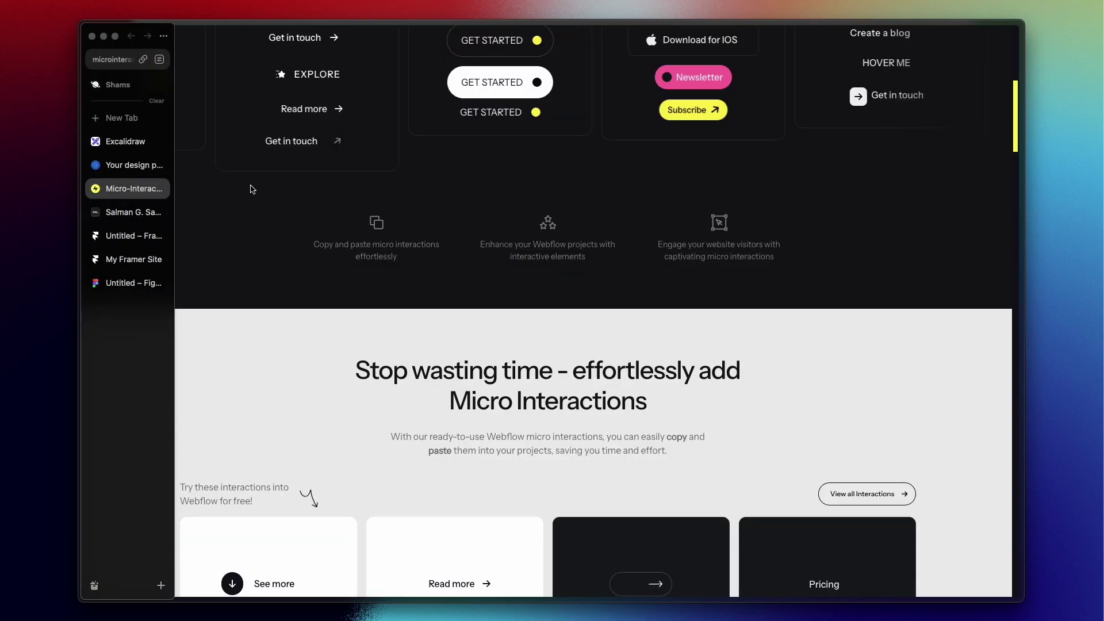
scroll(493, 224, up, 5)
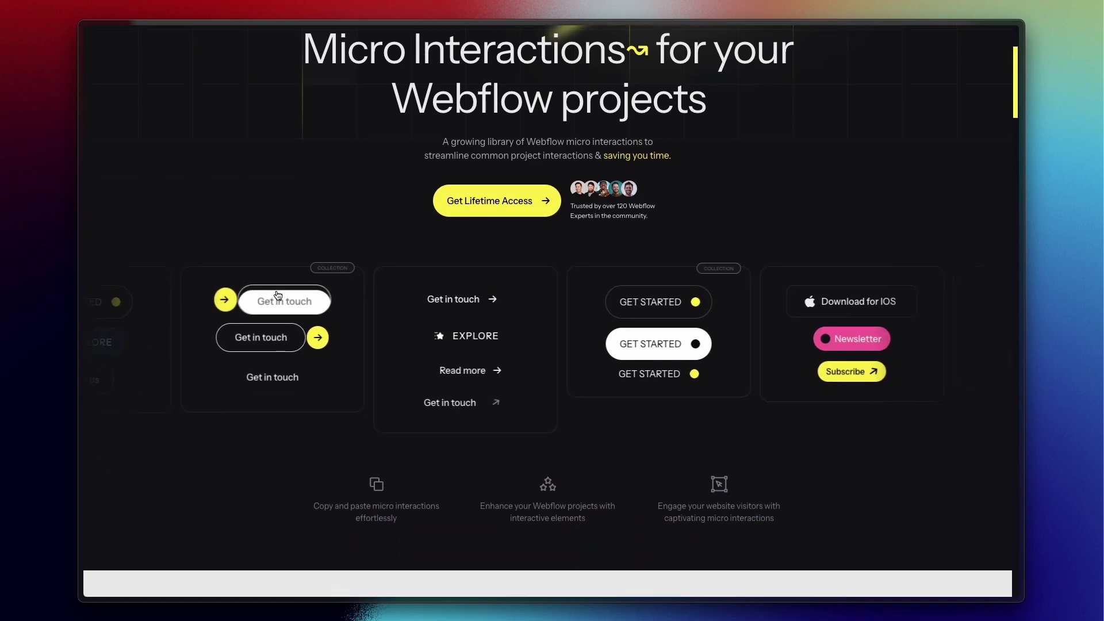
scroll(621, 294, up, 4)
mouse_move(81, 287)
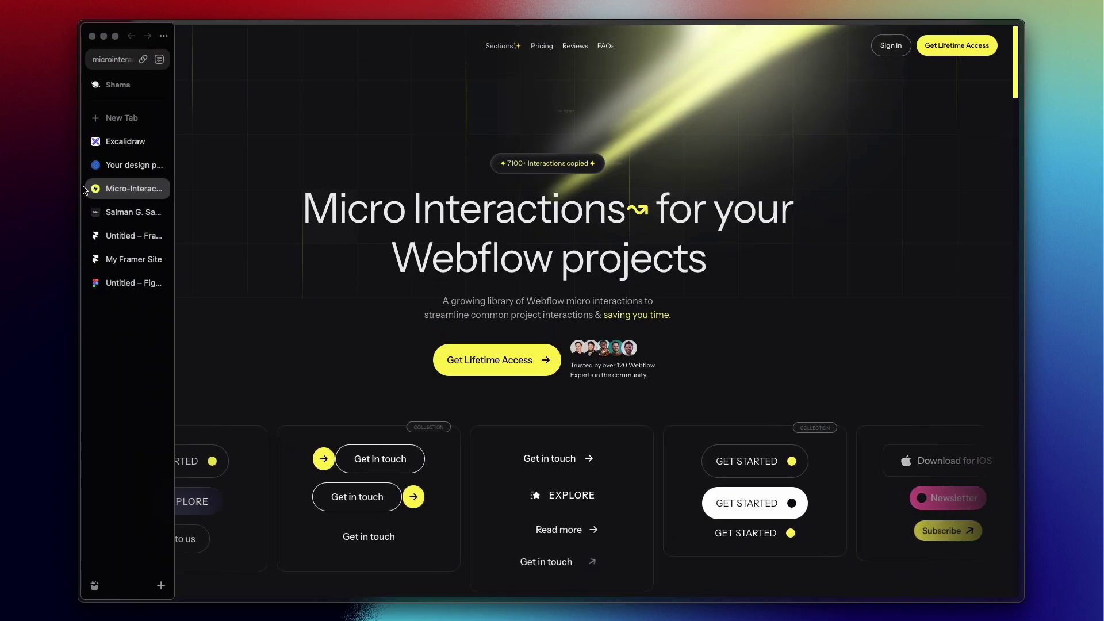
View the Product and Brand site's Website, Digital Apps and Brand panels, then return to the Framer tab.
click(124, 165)
click(294, 284)
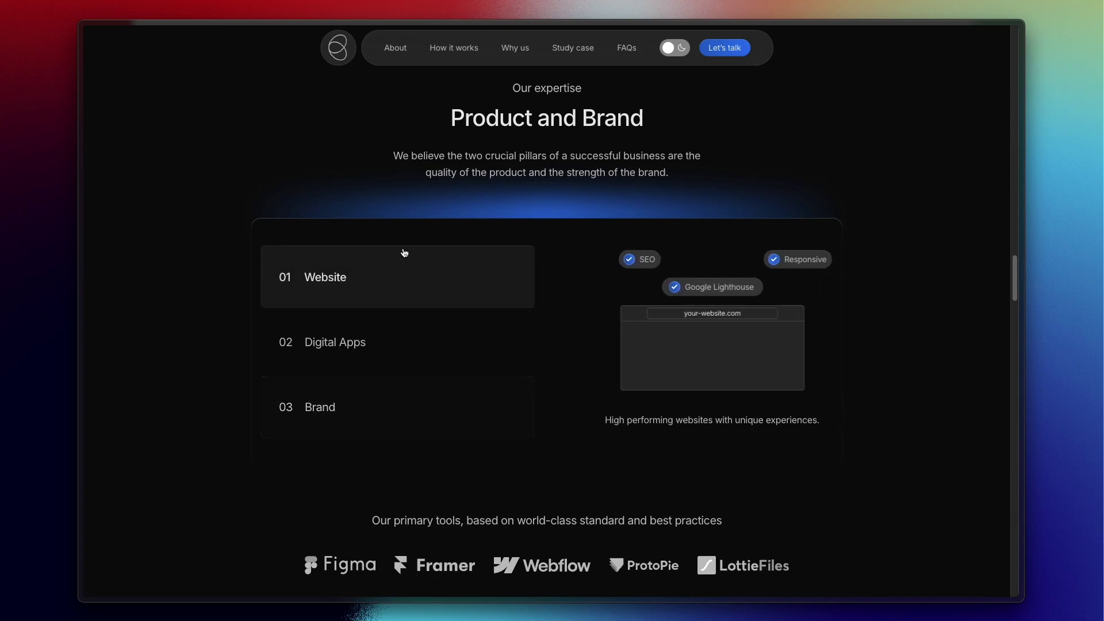
click(389, 342)
click(389, 285)
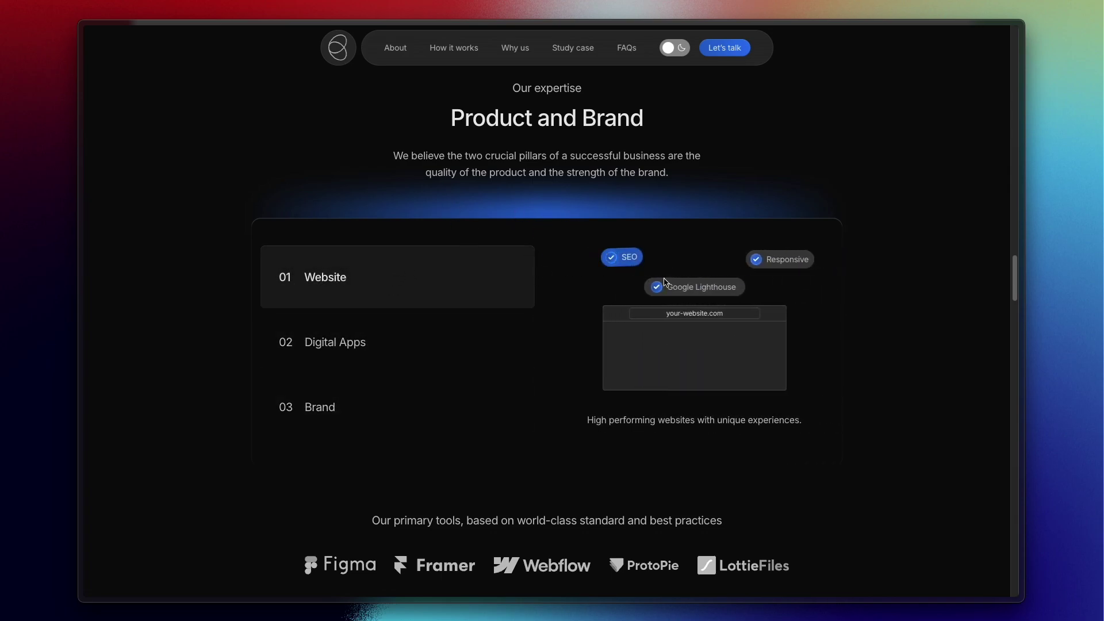
click(409, 358)
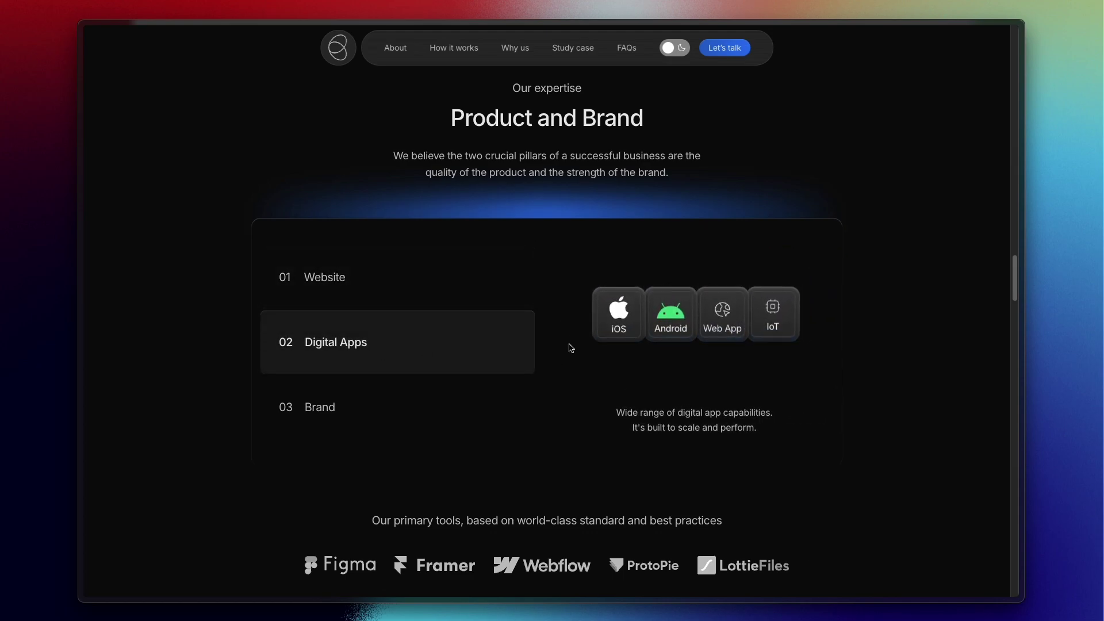
click(330, 409)
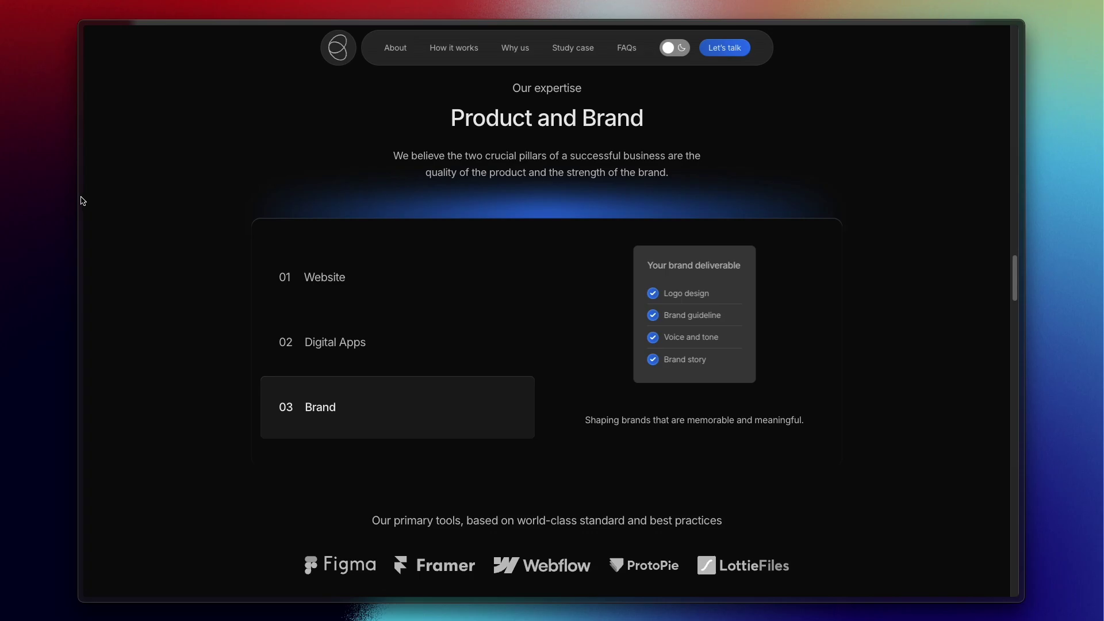
mouse_move(83, 200)
click(134, 235)
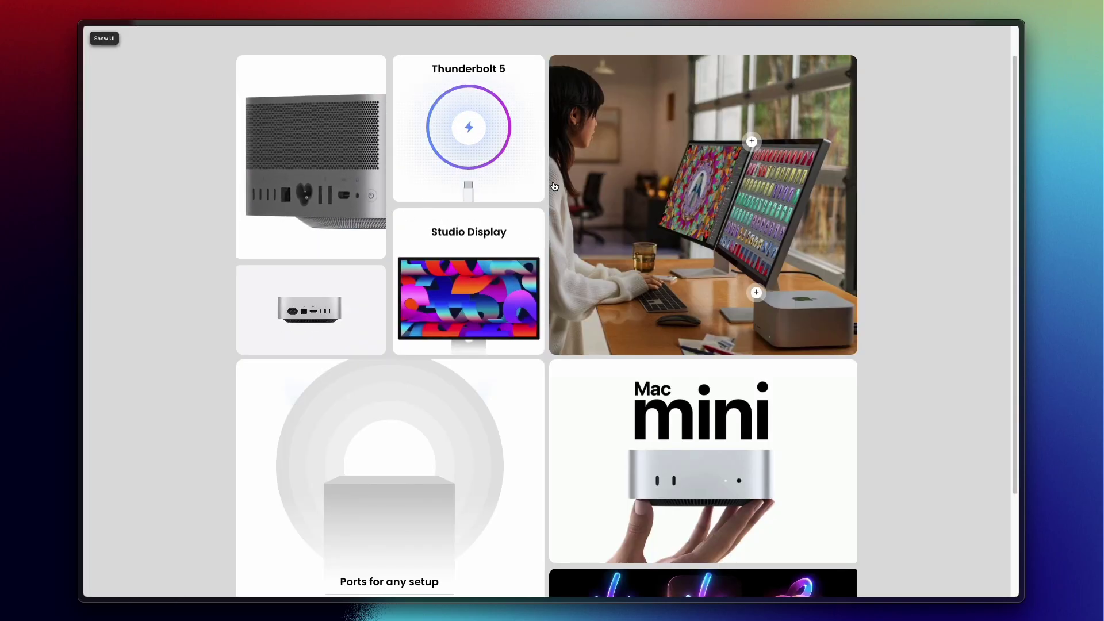
In the Excalidraw sketch, move the small rectangles and square left and the purple pair above the frame.
mouse_move(84, 276)
click(99, 140)
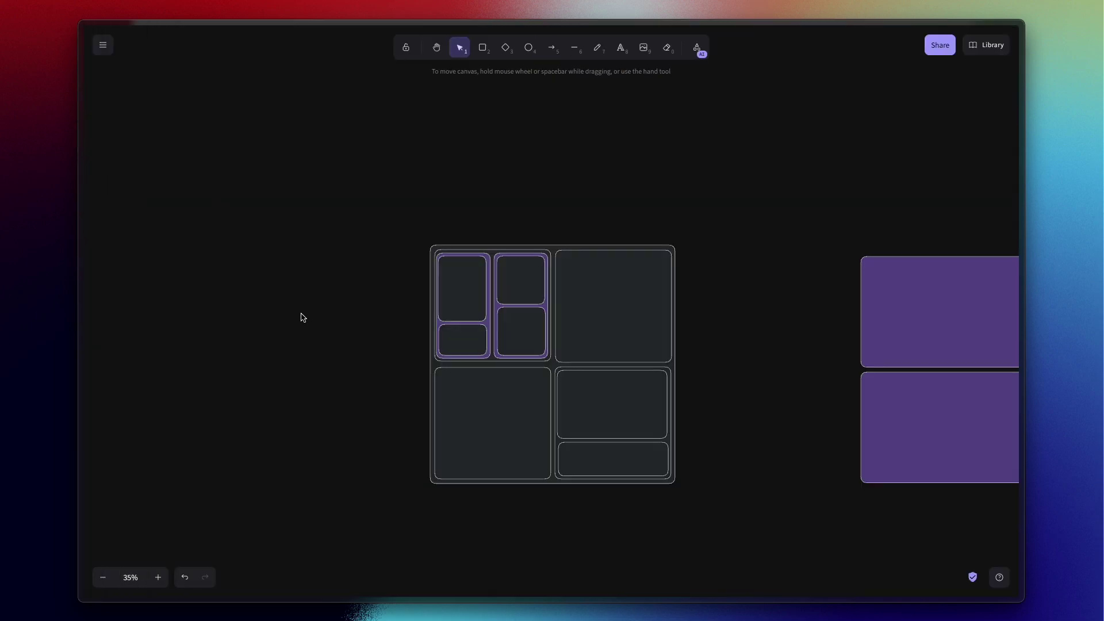
click(459, 278)
shift+click(452, 328)
shift+click(530, 324)
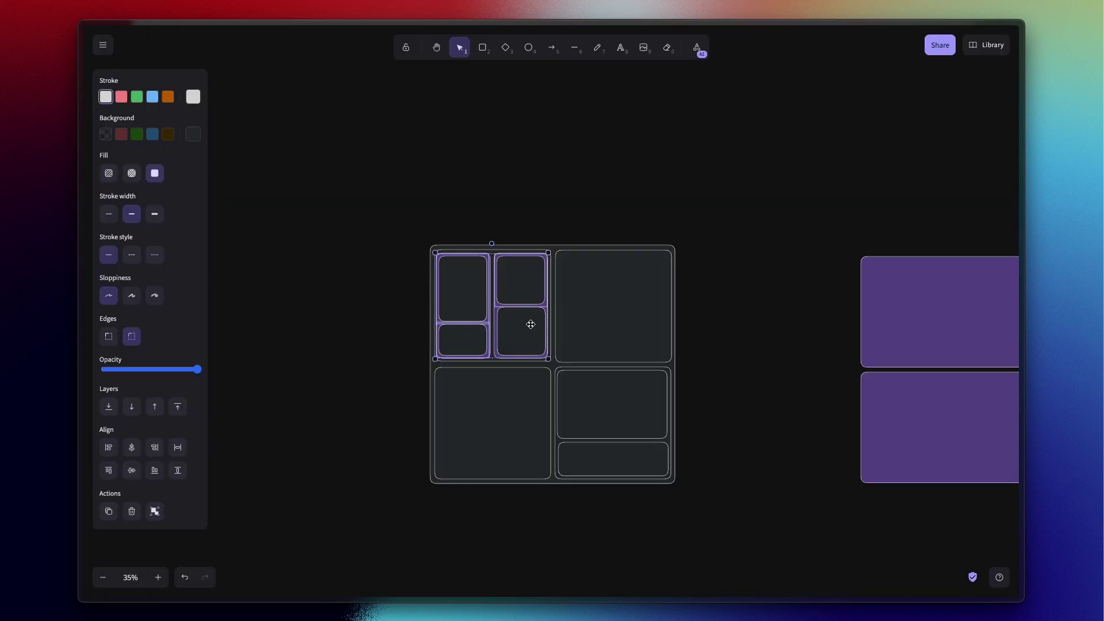
drag(526, 335, 340, 308)
click(389, 379)
drag(523, 333, 334, 313)
click(391, 322)
click(455, 307)
shift+click(530, 338)
drag(529, 338, 480, 185)
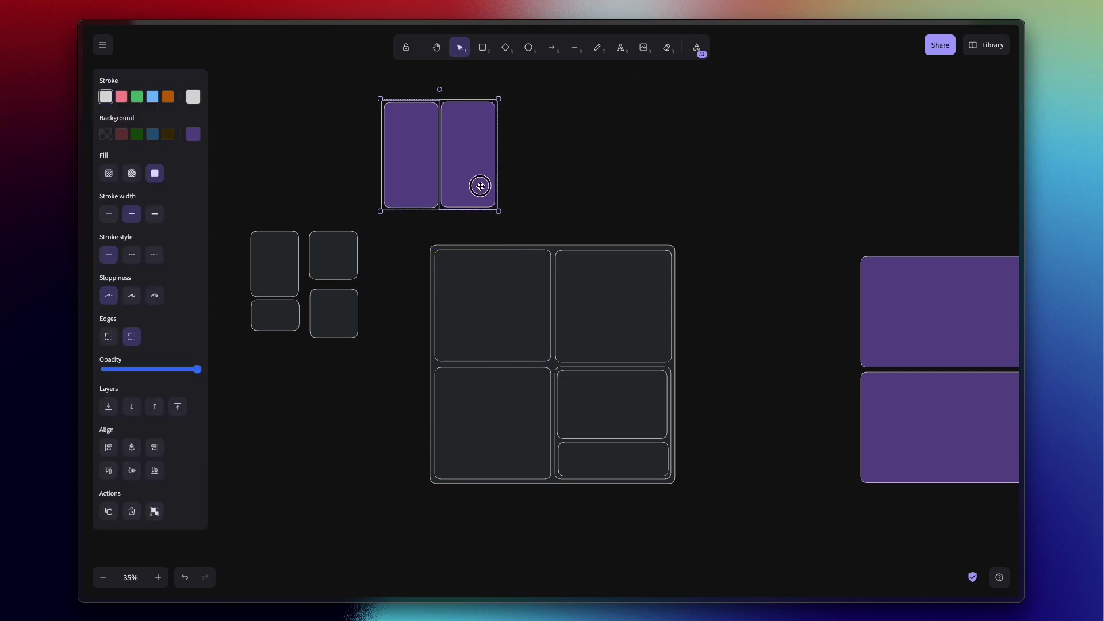
click(705, 199)
Move the right-column, bottom and top inner rectangles out of the frame and shift the purple pair further right.
click(636, 402)
shift+click(619, 466)
drag(619, 466, 783, 241)
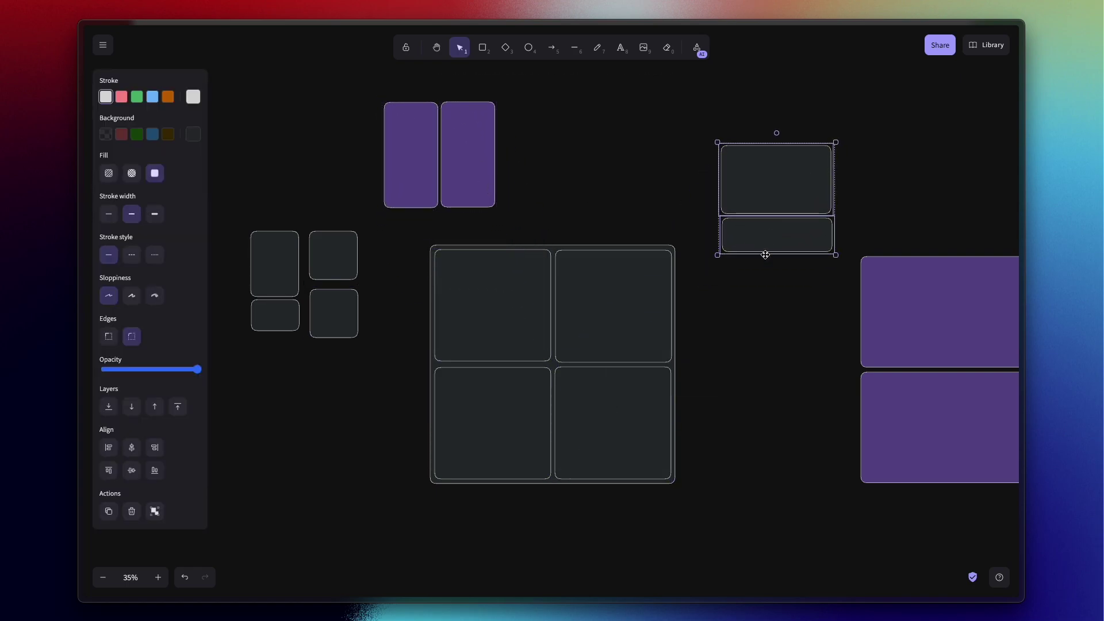
key(Escape)
click(507, 406)
shift+click(613, 408)
drag(613, 408, 633, 549)
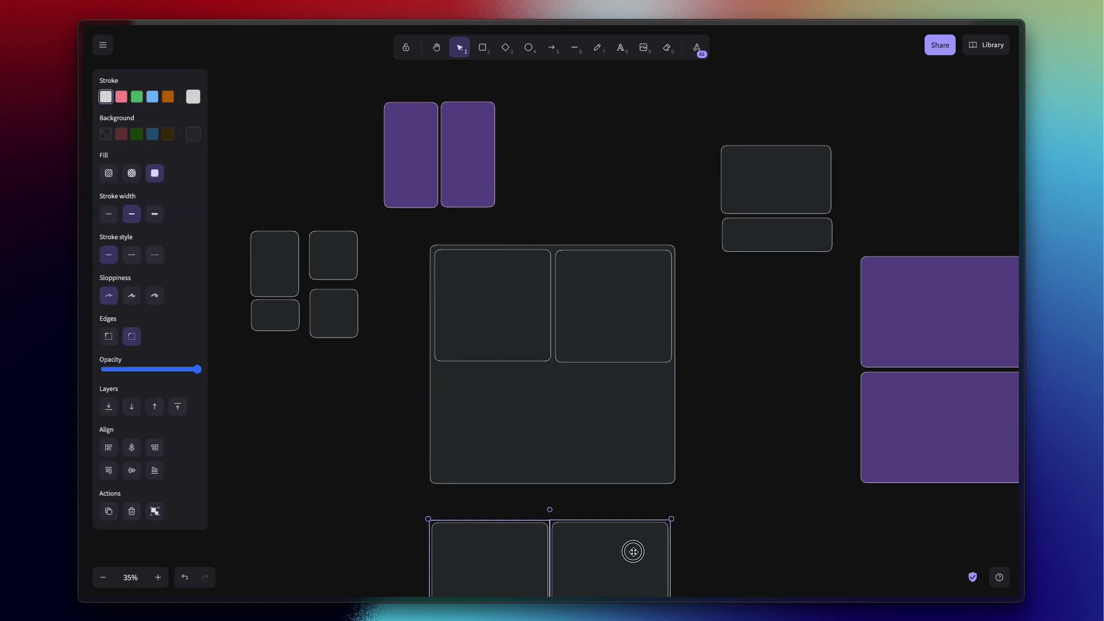
click(544, 343)
shift+click(607, 326)
drag(607, 326, 293, 474)
click(920, 322)
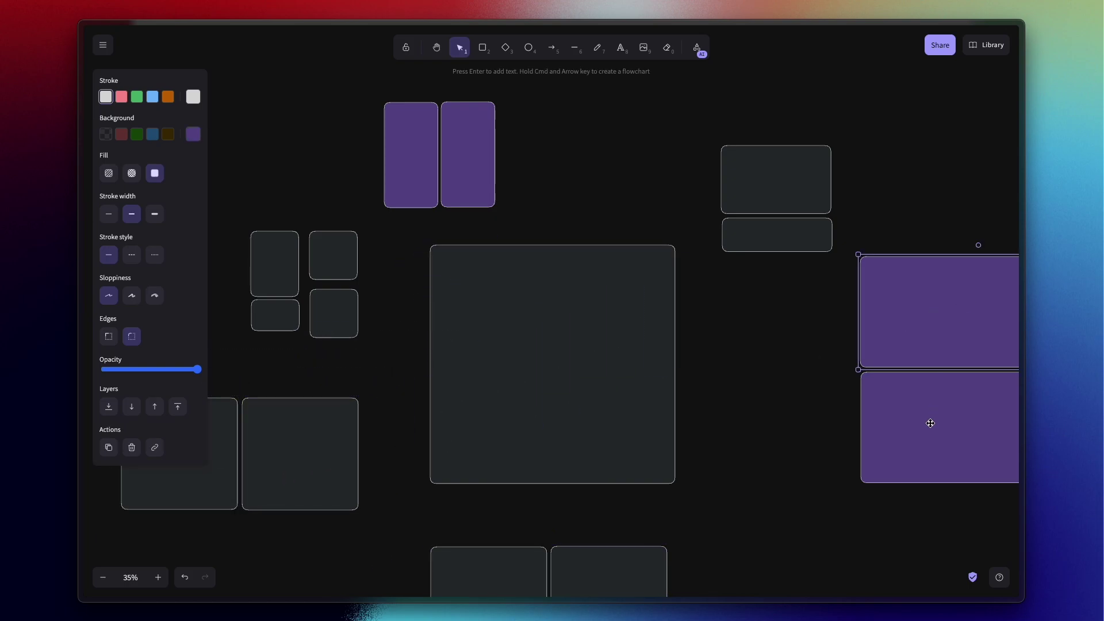
shift+click(929, 421)
drag(929, 421, 951, 438)
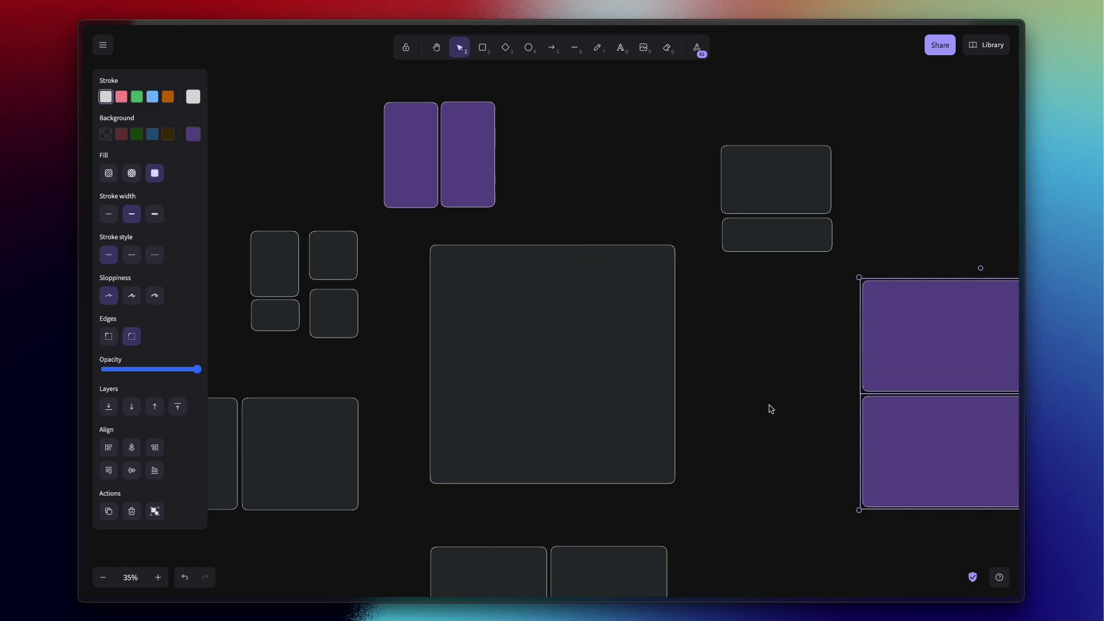
click(771, 409)
Place two rectangles in the large rectangle's top half and two in its lower half.
click(150, 447)
shift+click(278, 446)
drag(321, 451, 609, 320)
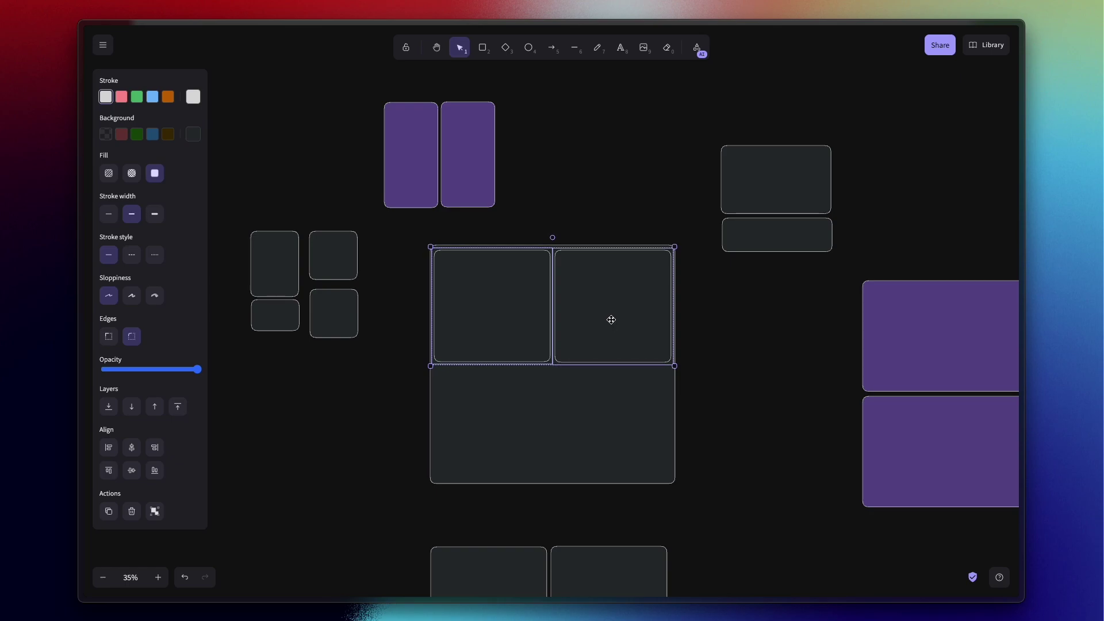
click(926, 323)
click(740, 380)
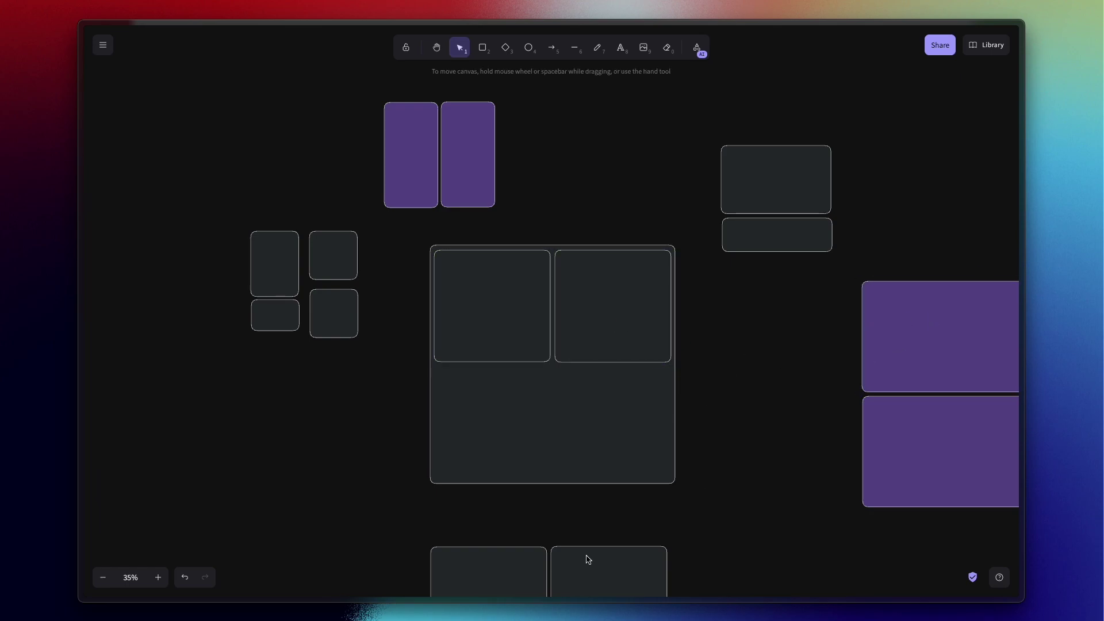
click(588, 561)
shift+click(525, 562)
drag(616, 572, 621, 392)
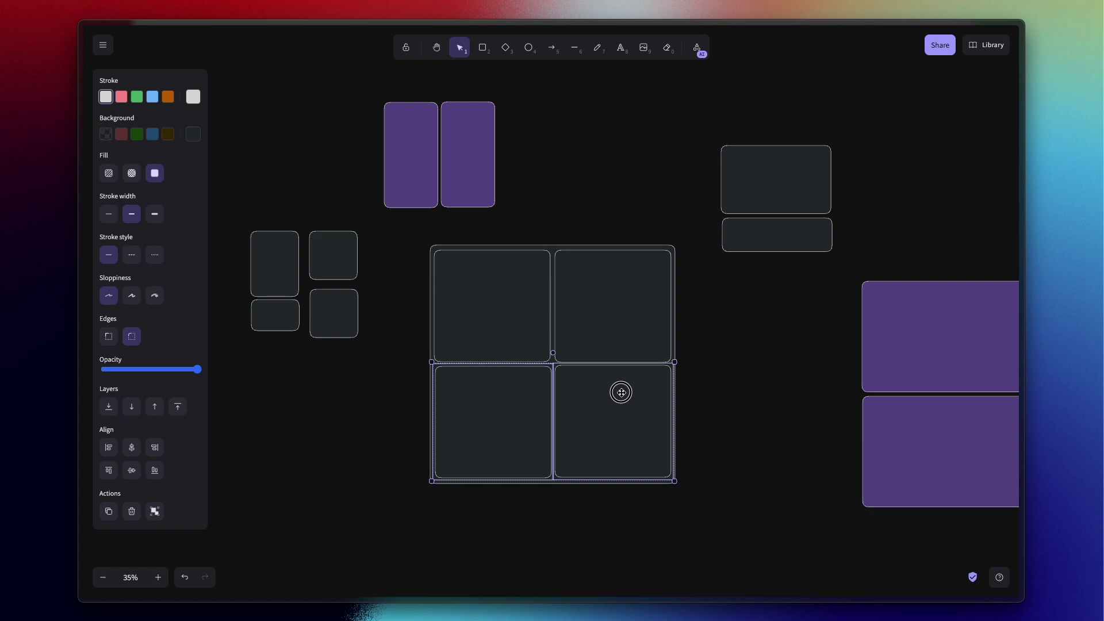
Place both purple rectangles into the grid's top-left cell.
click(739, 373)
click(480, 297)
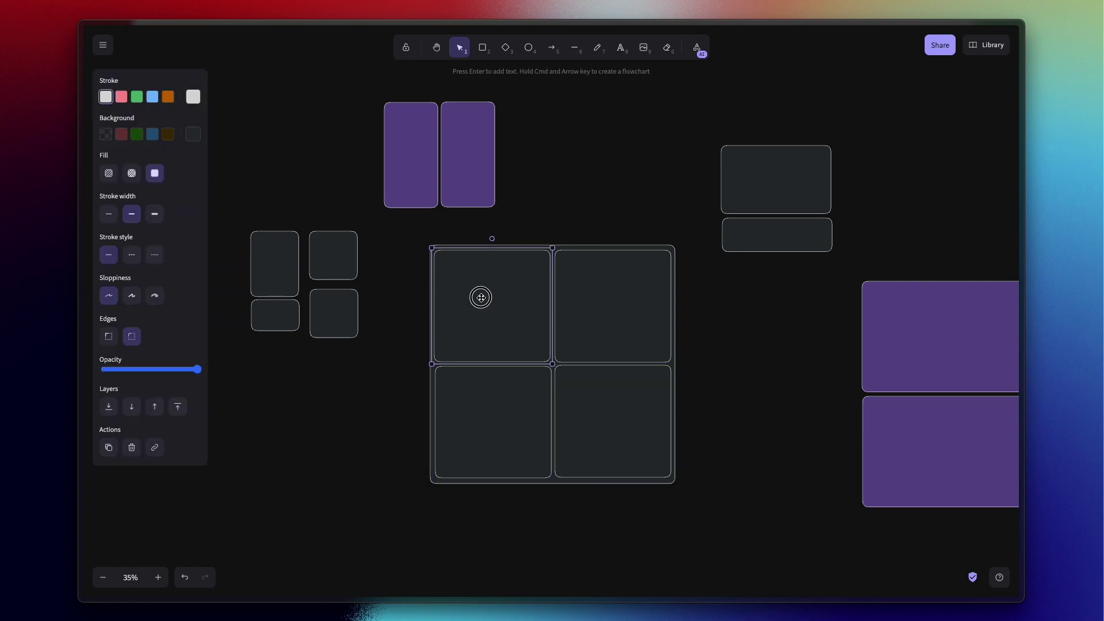
click(279, 282)
click(395, 185)
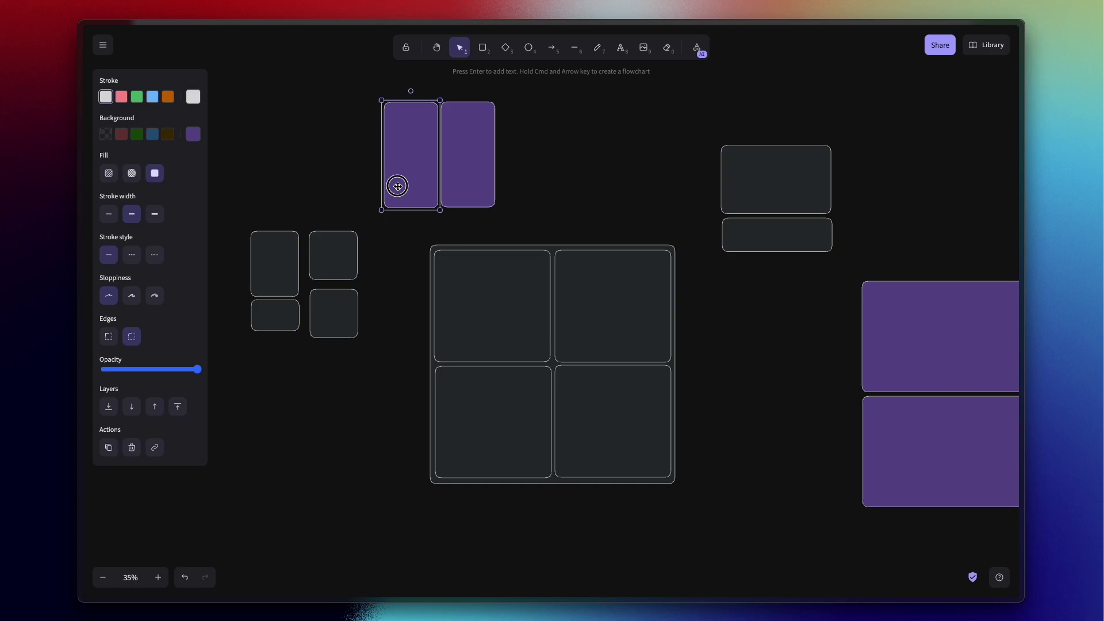
shift+click(461, 171)
drag(464, 149, 519, 299)
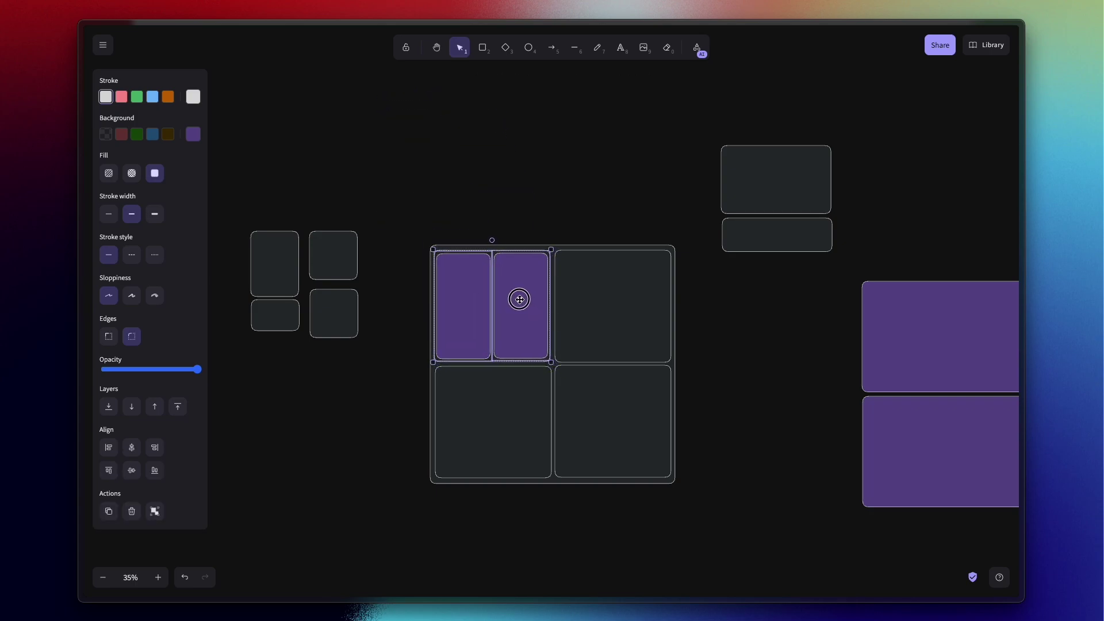
click(493, 211)
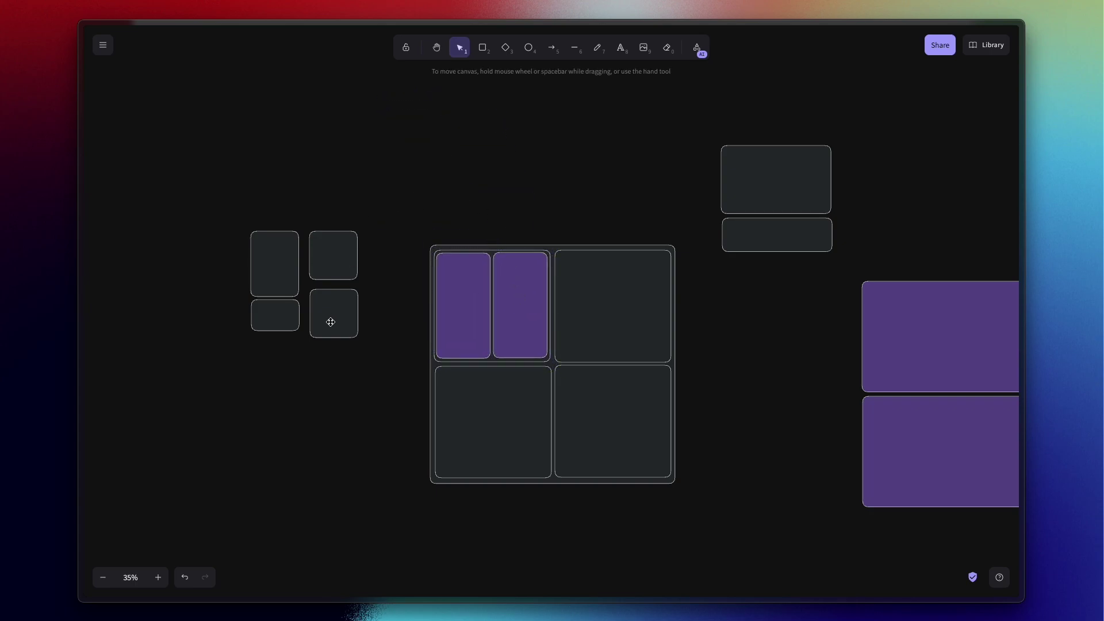
Fill the top-left cell's left and right halves with stacked rectangle pairs, nudging one up to even the gaps.
click(271, 288)
shift+click(275, 315)
drag(270, 256, 460, 280)
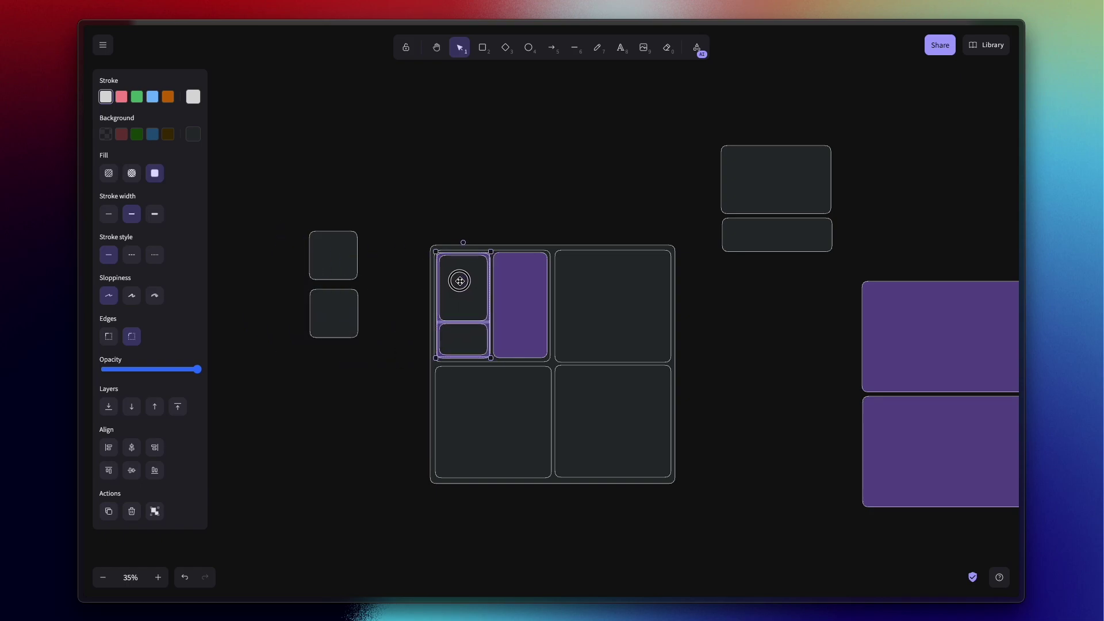
click(333, 418)
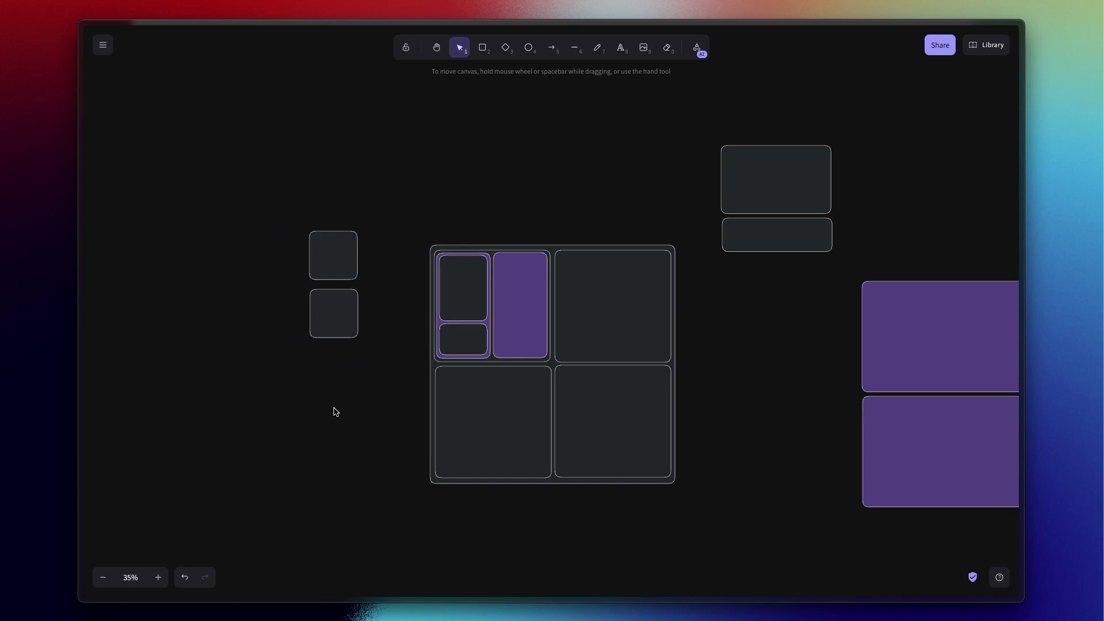
click(338, 311)
shift+click(318, 252)
drag(317, 252, 504, 276)
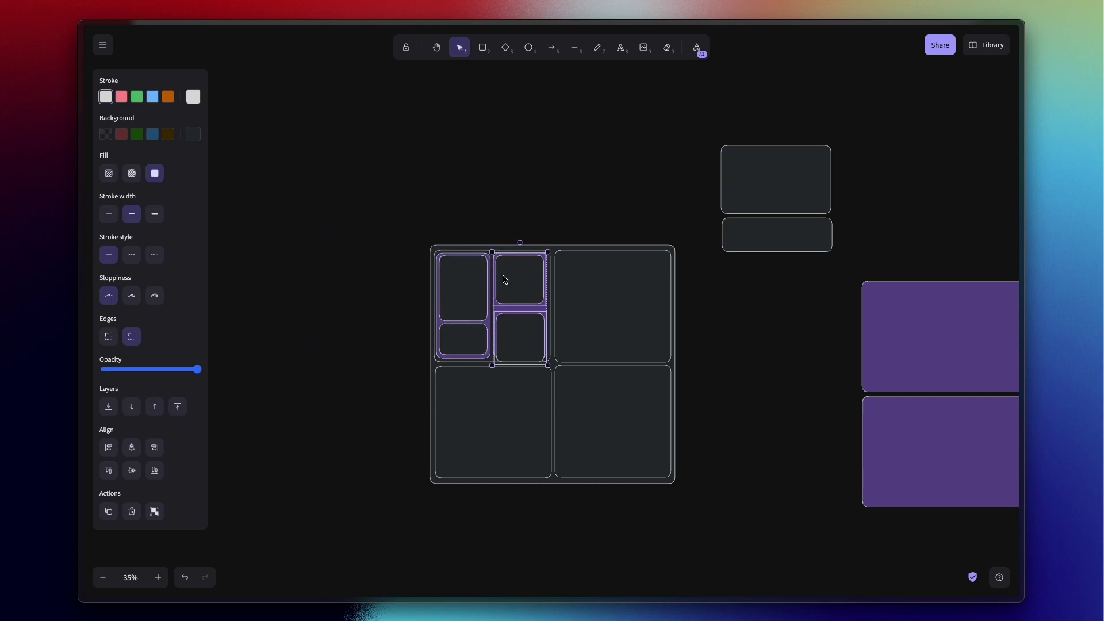
click(529, 360)
click(517, 343)
drag(517, 343, 518, 334)
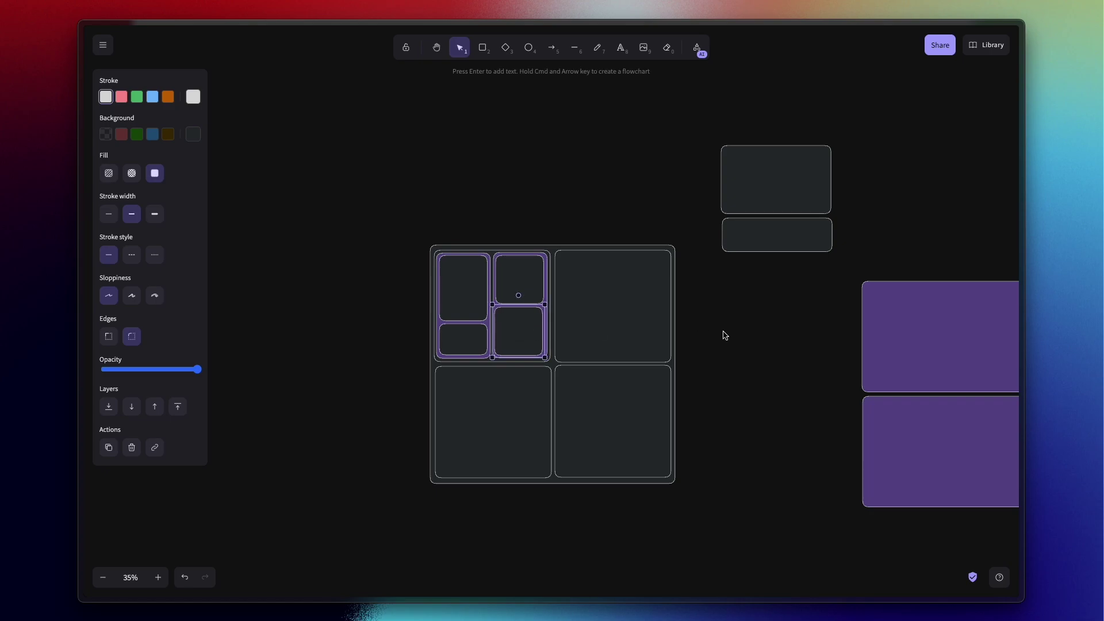
Move the upper-right rectangle pair into the grid's lower-right cell.
click(716, 332)
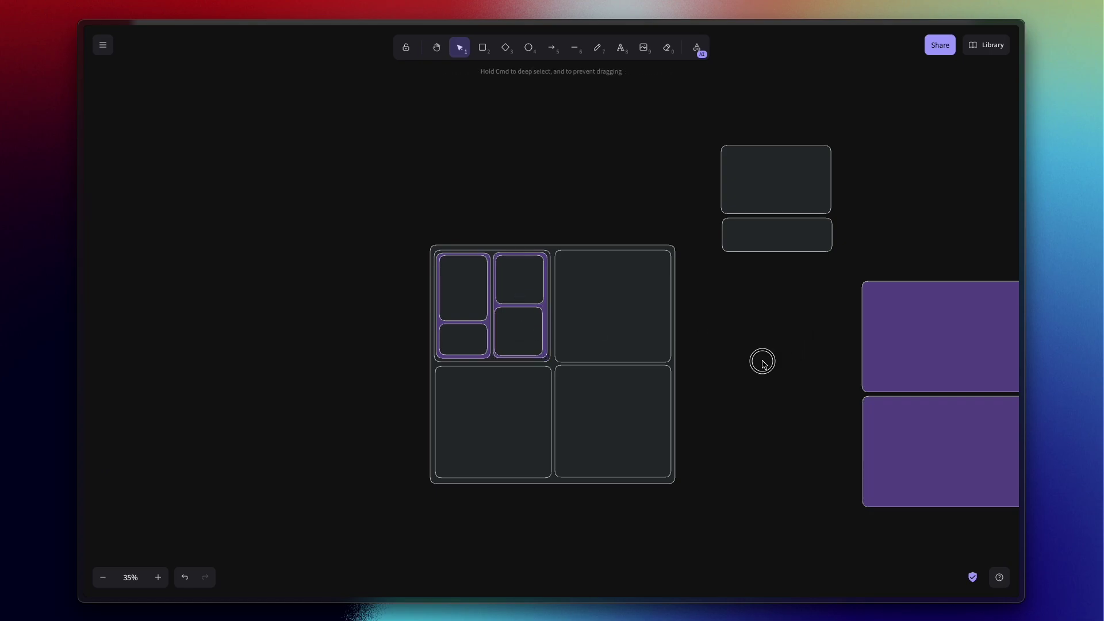
click(767, 195)
drag(809, 174, 646, 390)
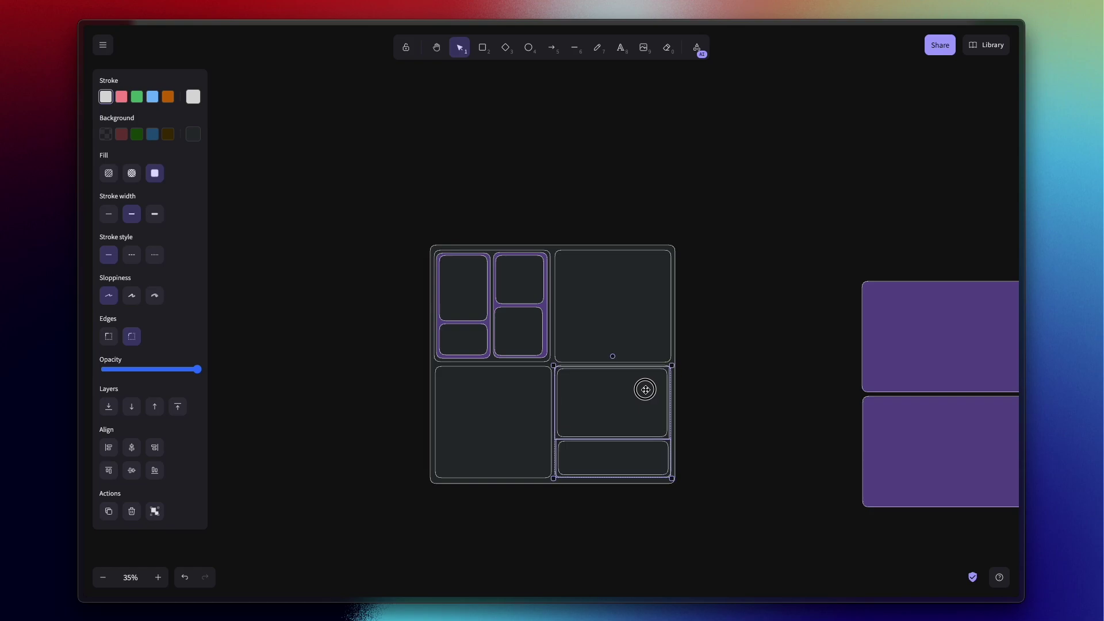
click(750, 382)
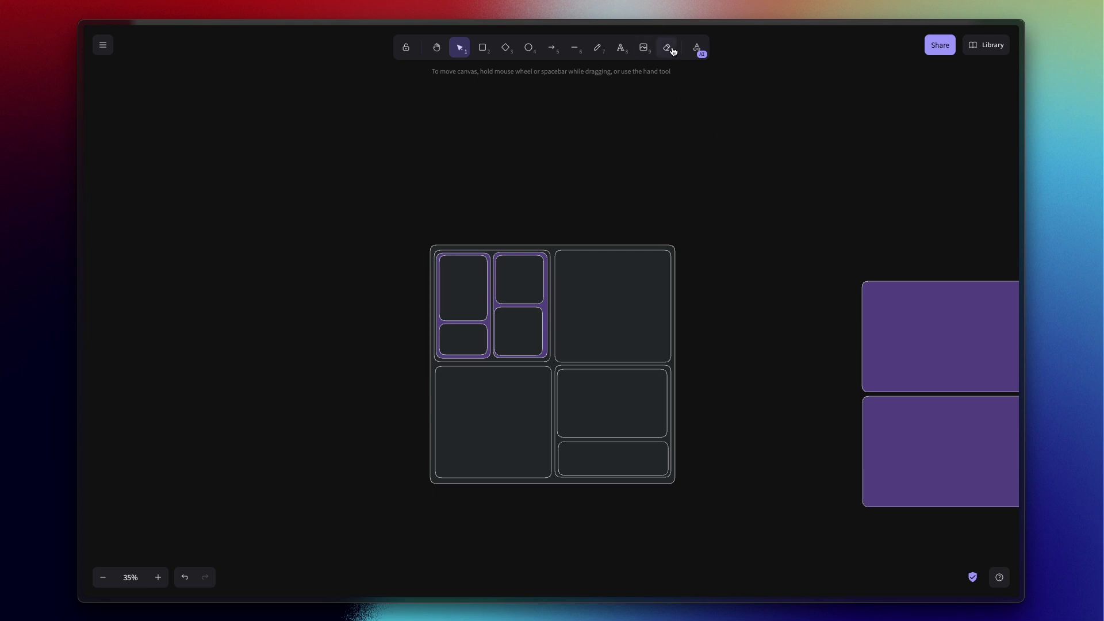
Use the Laser pointer to walk through the tiles and columns of the bento layout.
click(697, 48)
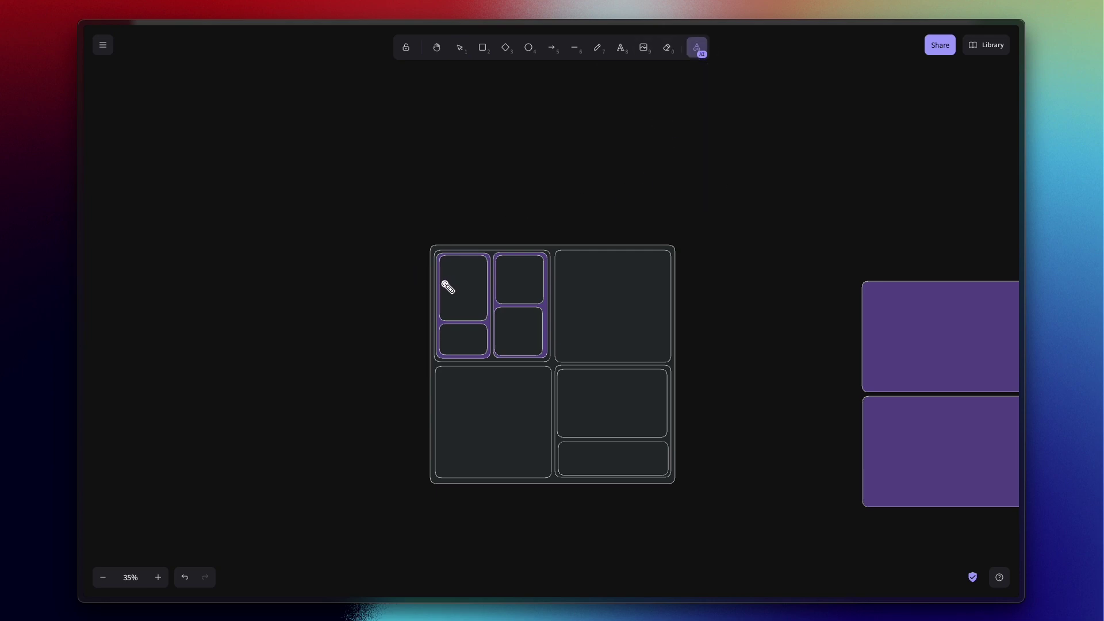
drag(437, 283, 641, 281)
drag(479, 399, 603, 393)
drag(460, 267, 450, 336)
mouse_move(507, 275)
mouse_down()
mouse_move(508, 340)
mouse_move(457, 335)
mouse_up()
drag(464, 288, 541, 272)
drag(510, 343, 518, 340)
drag(584, 291, 641, 268)
mouse_move(479, 402)
mouse_down()
mouse_move(535, 382)
mouse_move(628, 382)
mouse_up()
mouse_move(590, 454)
mouse_down()
mouse_move(633, 451)
mouse_move(625, 410)
mouse_move(629, 472)
mouse_up()
Switch to the Framer project, exit its preview, and select the card1 card on the canvas.
mouse_move(84, 241)
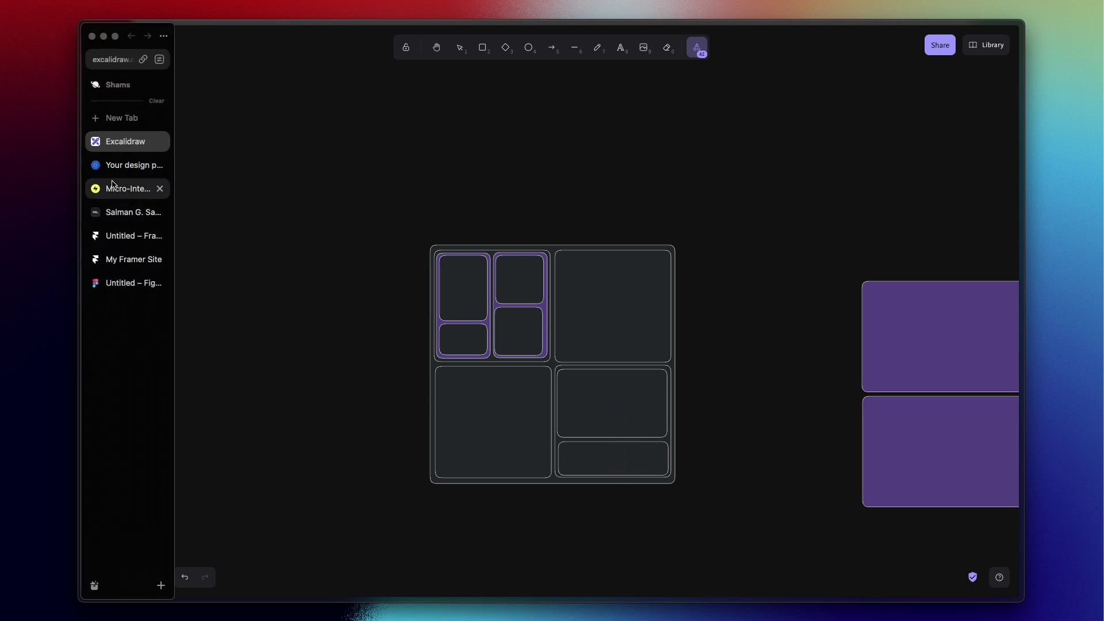
click(126, 236)
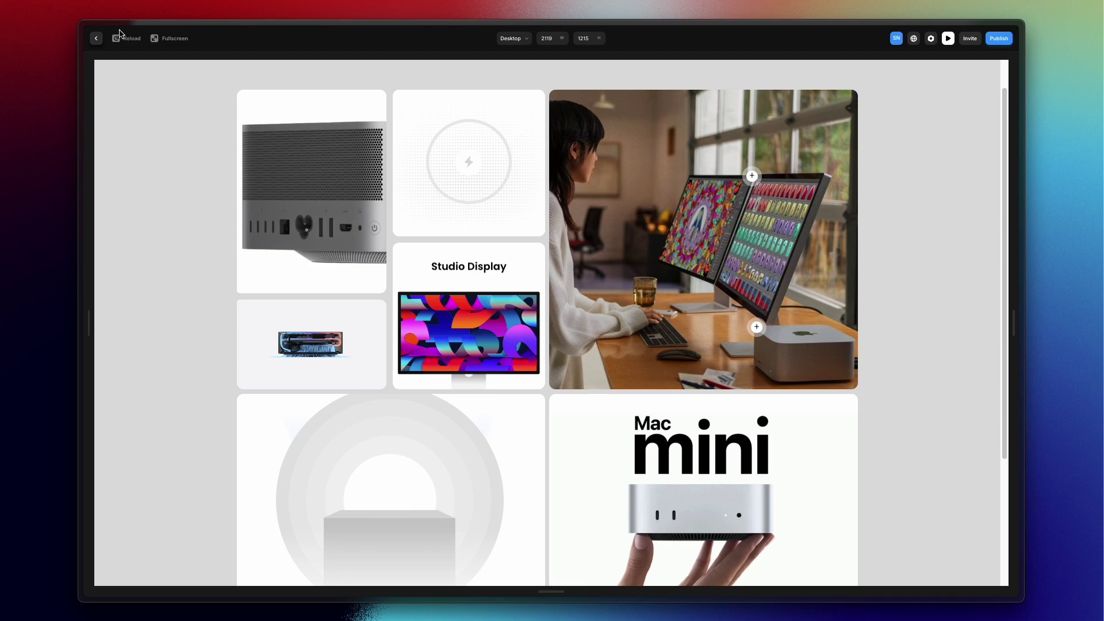
click(96, 38)
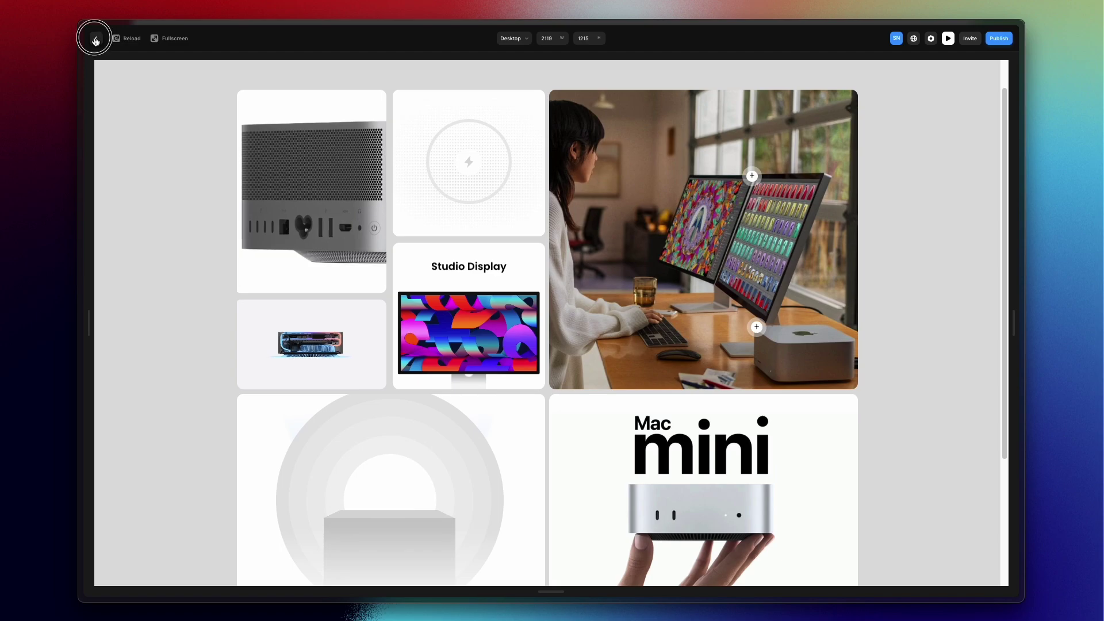
scroll(358, 226, up, 3)
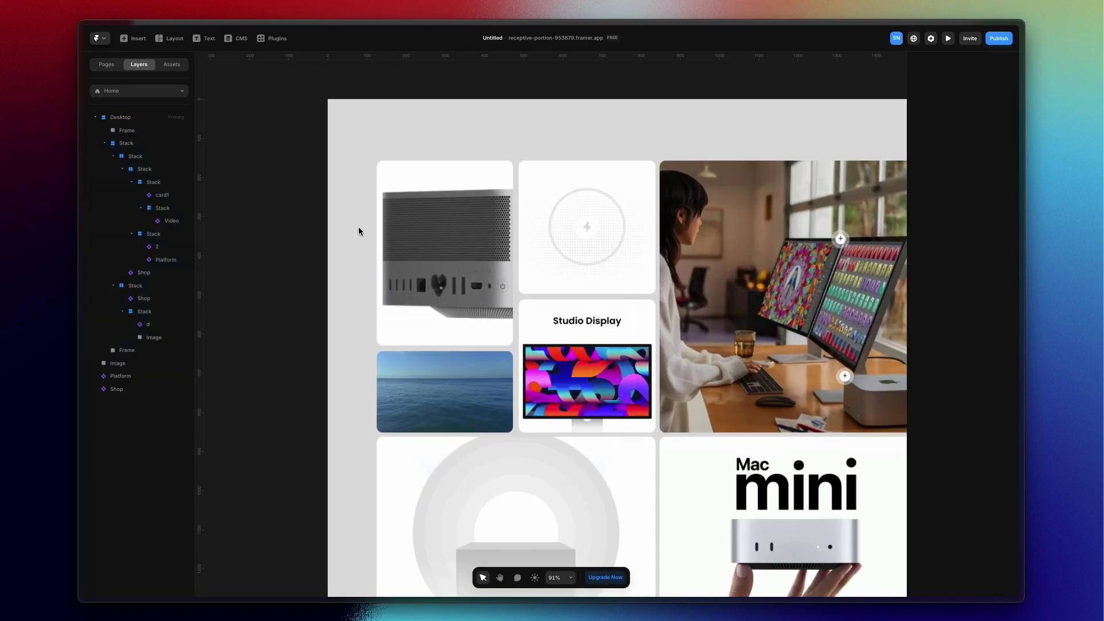
click(432, 284)
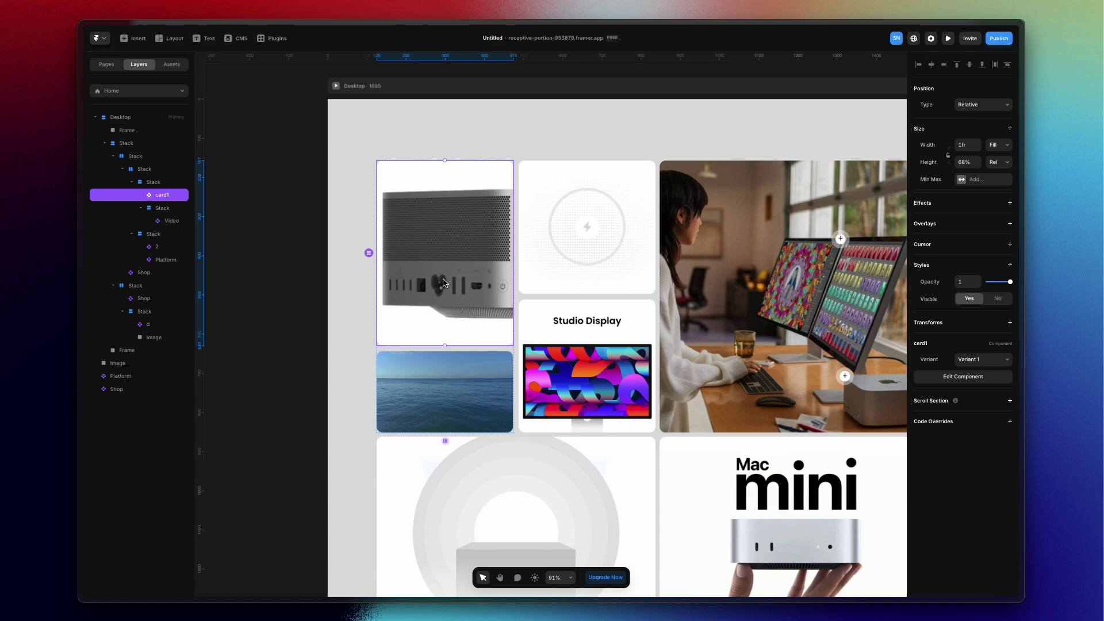
click(447, 251)
Enter the card1 component and hide the heading Stack in Variant 1.
double_click(447, 252)
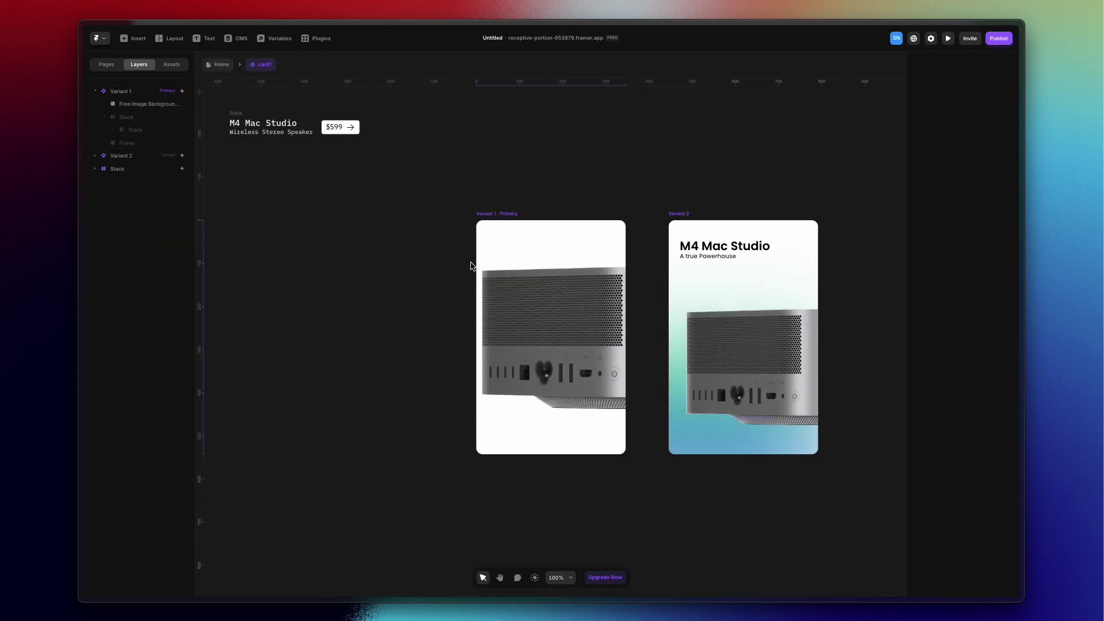
click(525, 235)
scroll(540, 297, up, 3)
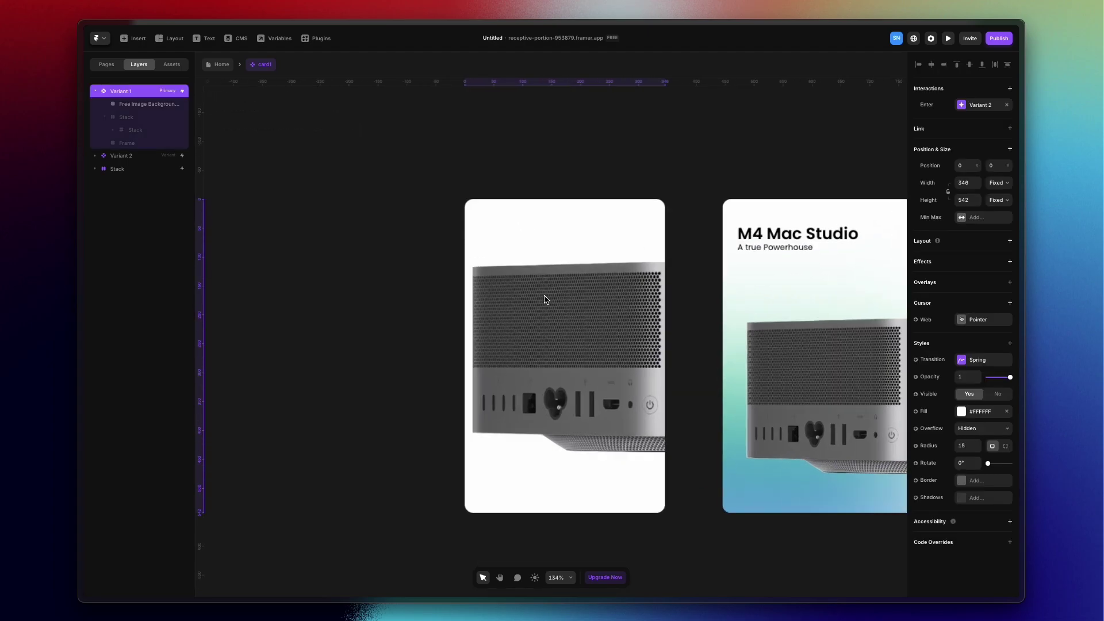
right_click(126, 117)
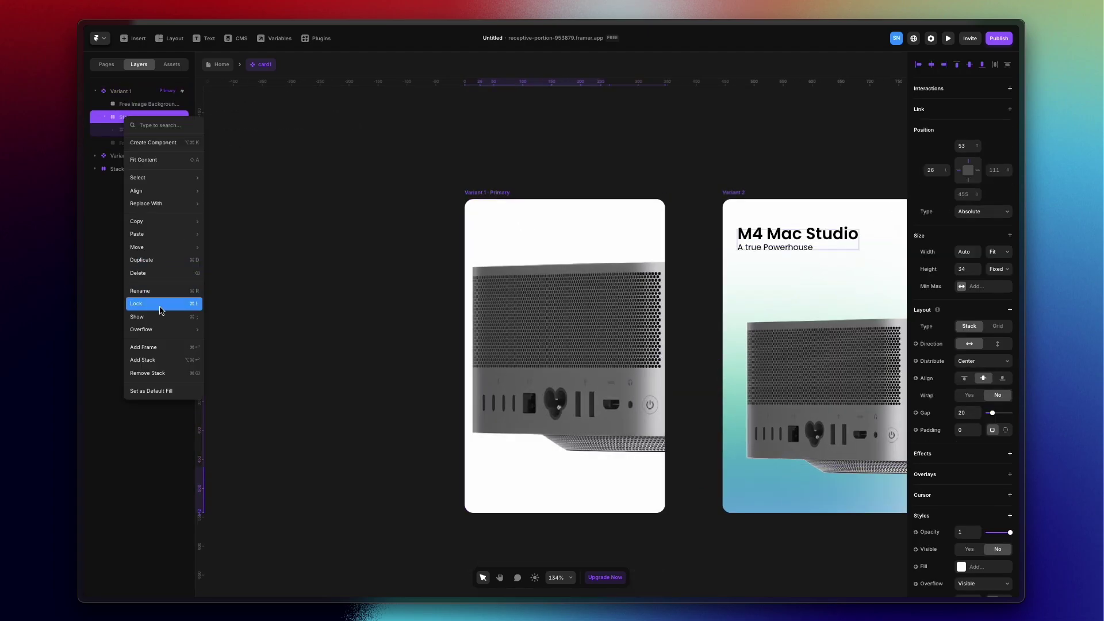
click(161, 318)
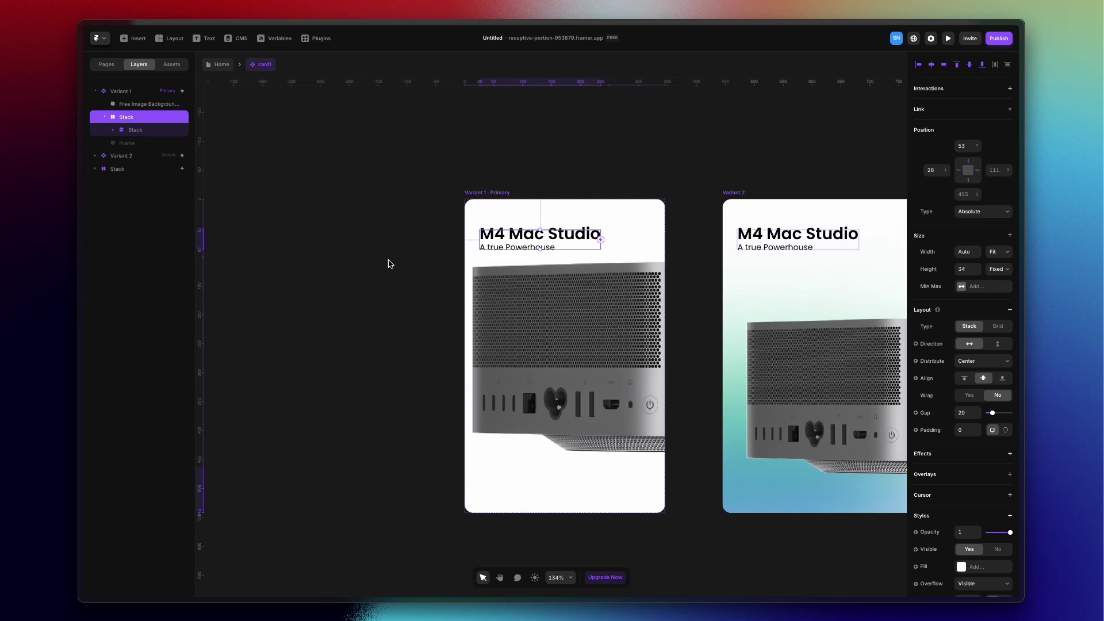
right_click(160, 116)
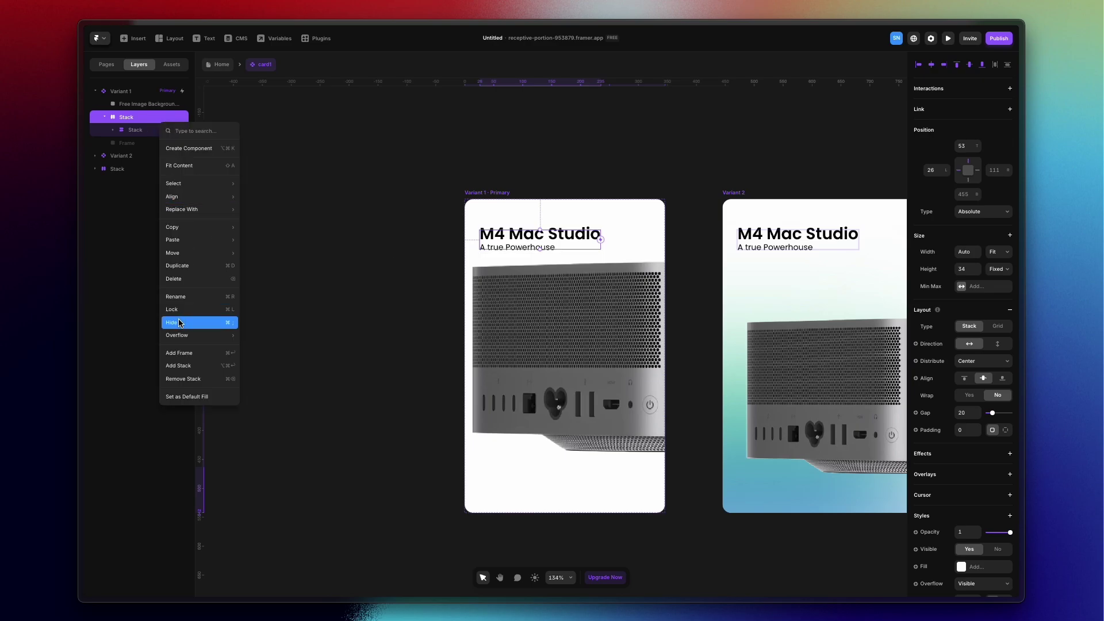
click(167, 321)
Hide Variant 1's blurred gradient Frame layer from the Layers panel.
scroll(706, 236, down, 2)
scroll(706, 237, right, 1)
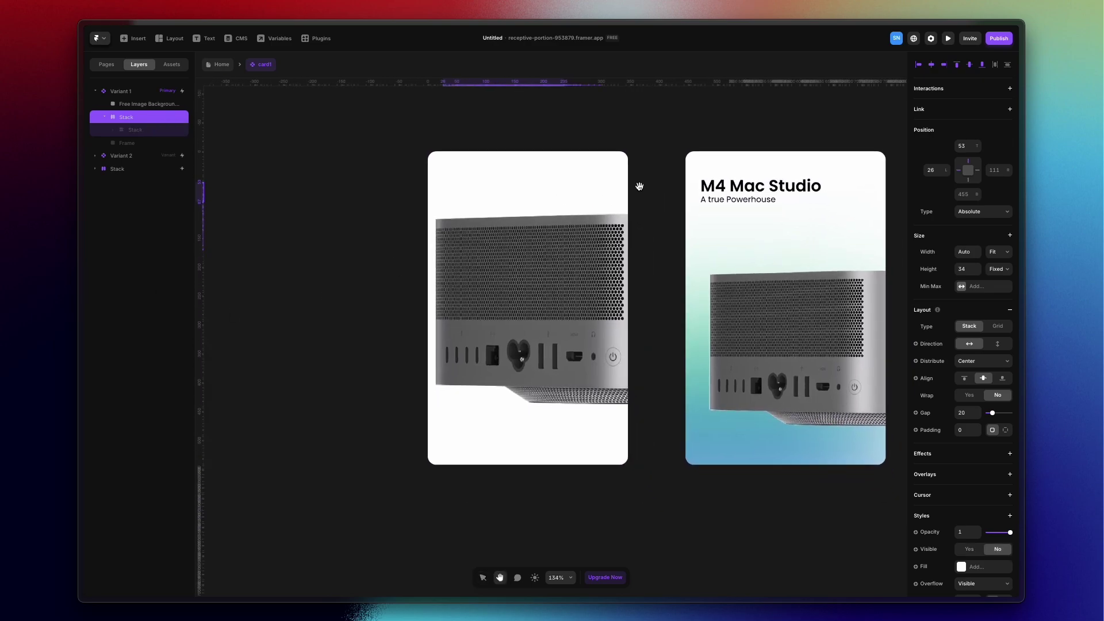
right_click(166, 143)
click(196, 347)
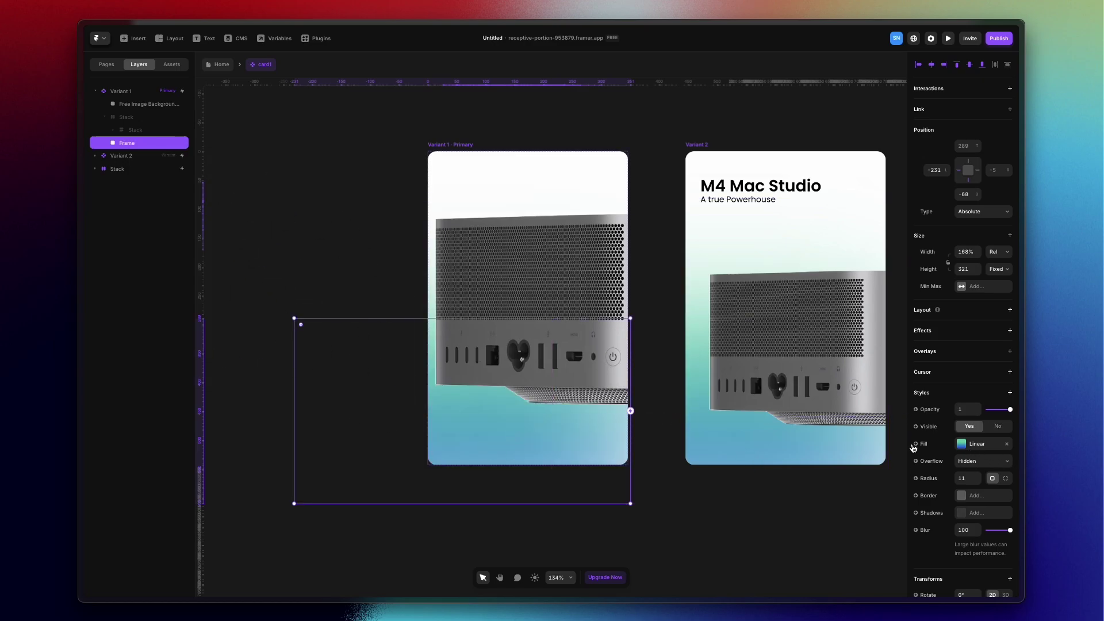
scroll(954, 532, down, 1)
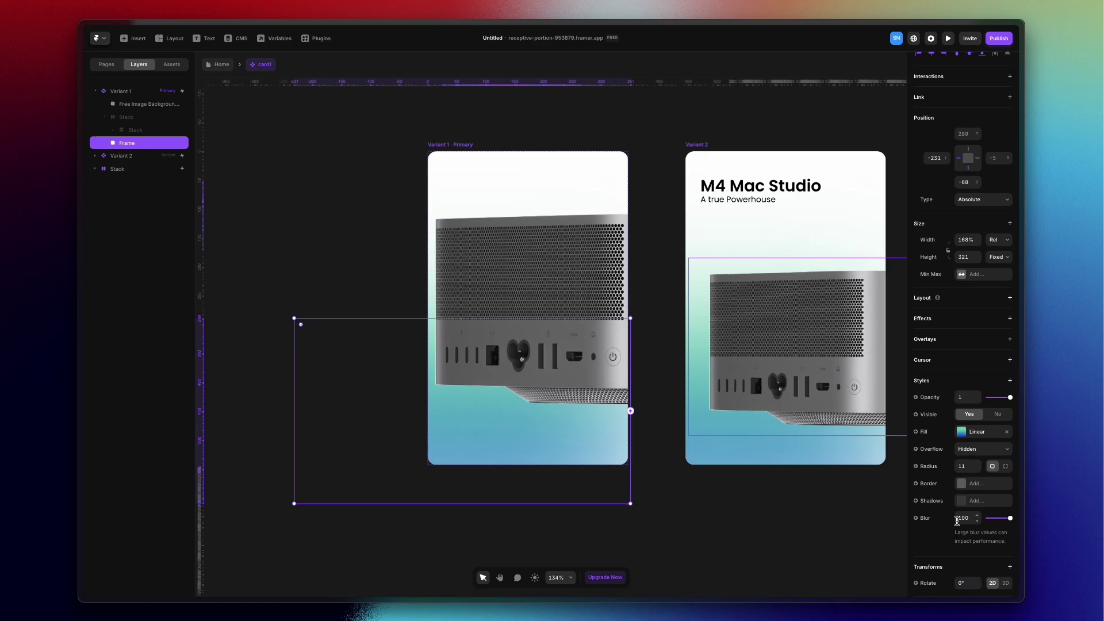
right_click(137, 147)
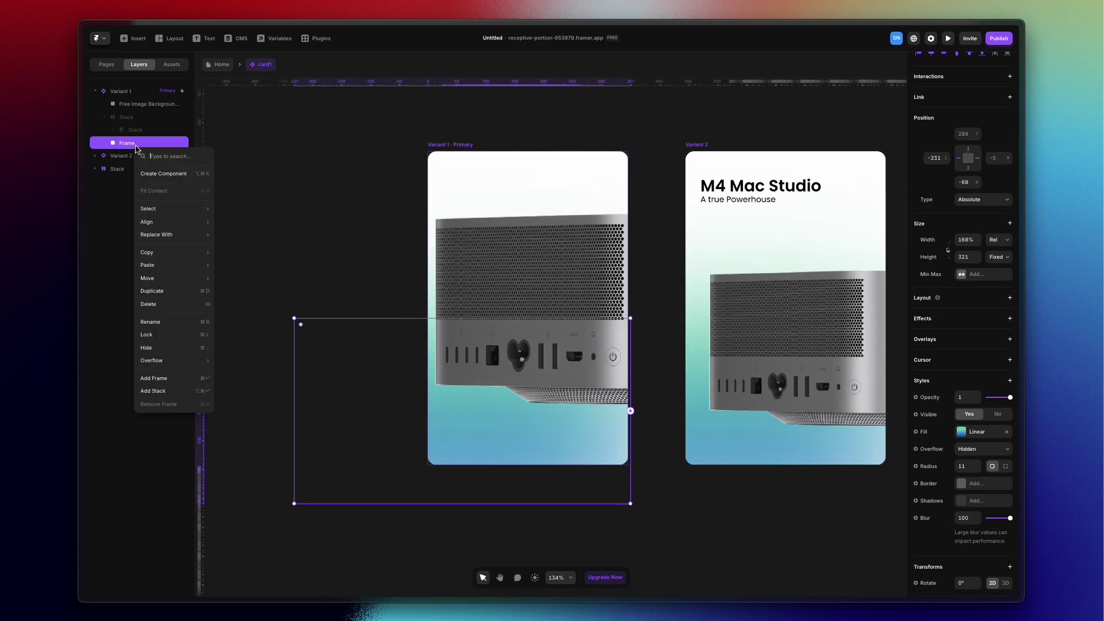
click(168, 349)
click(643, 140)
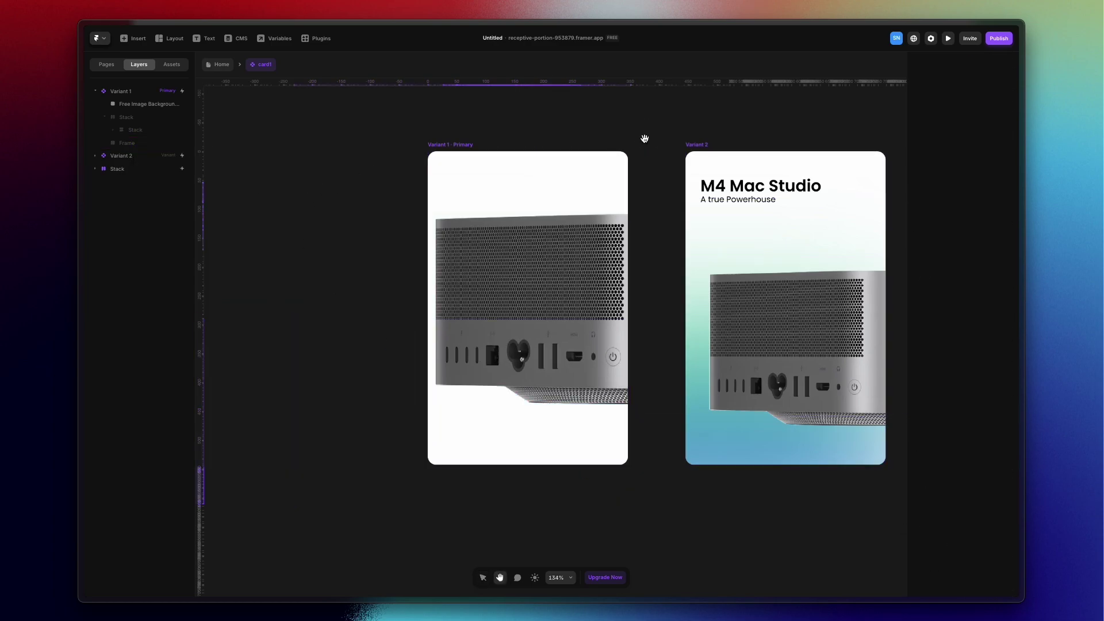
drag(642, 140, 514, 121)
click(568, 125)
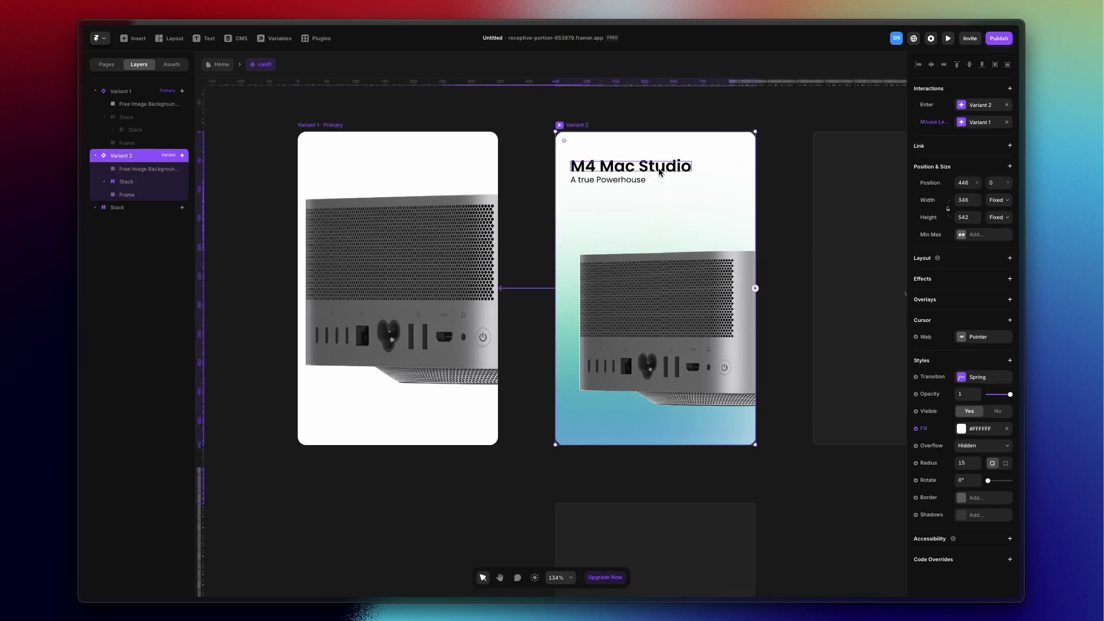
click(603, 424)
click(283, 188)
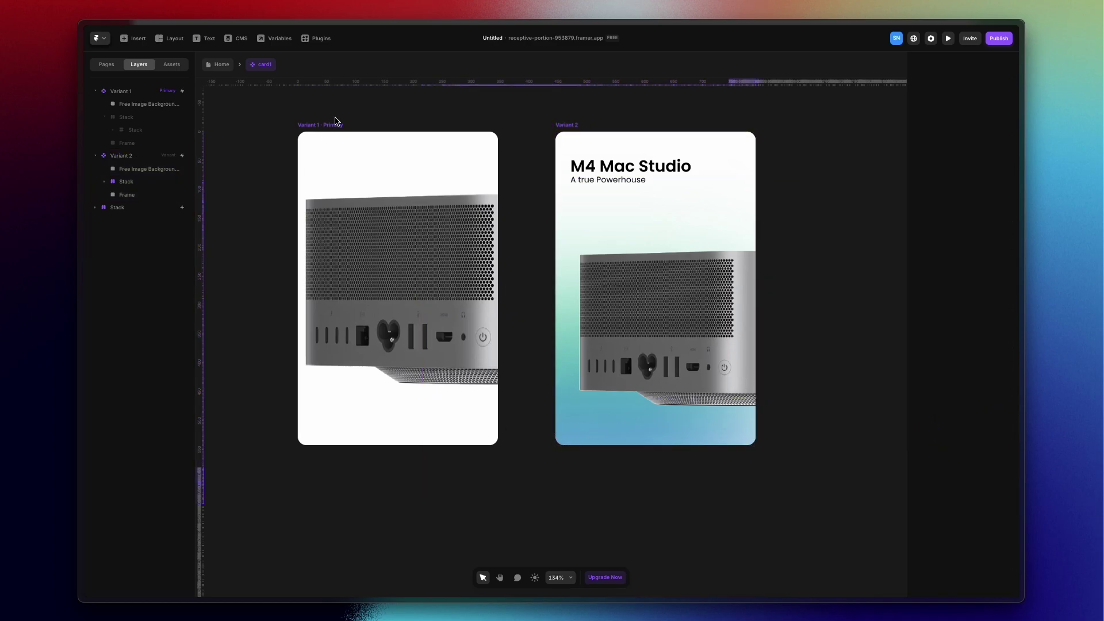
click(496, 171)
click(970, 109)
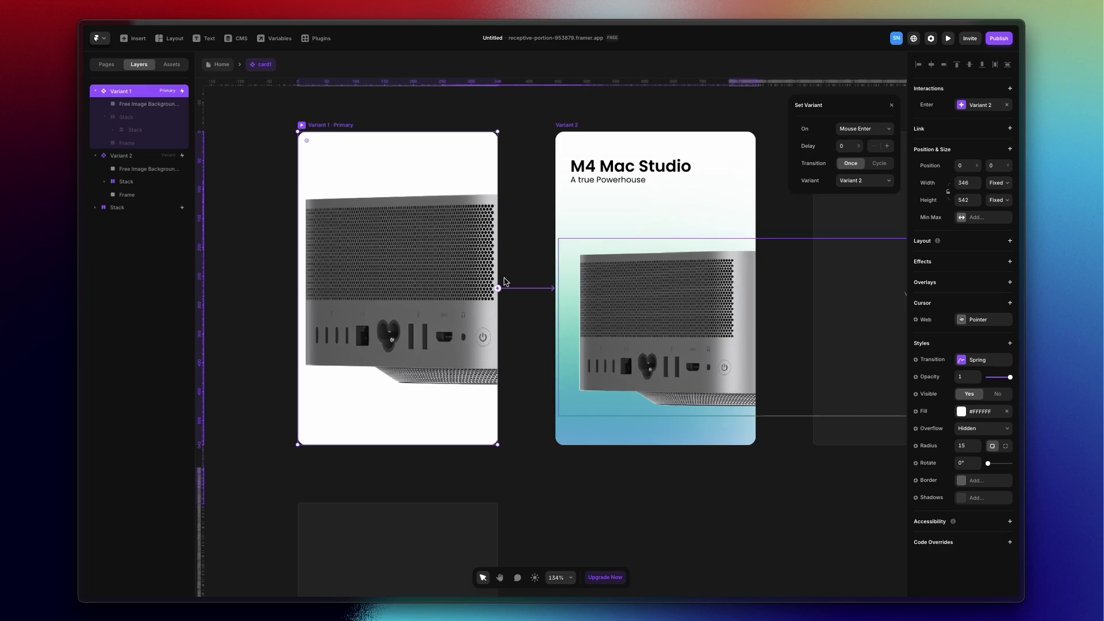
click(672, 510)
click(571, 133)
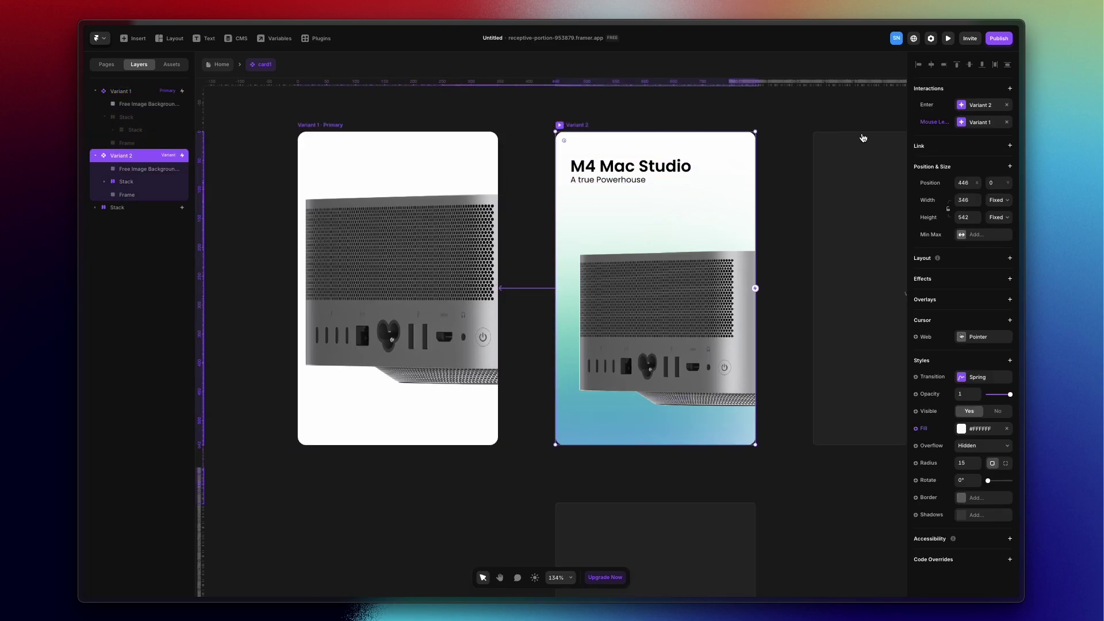
click(973, 122)
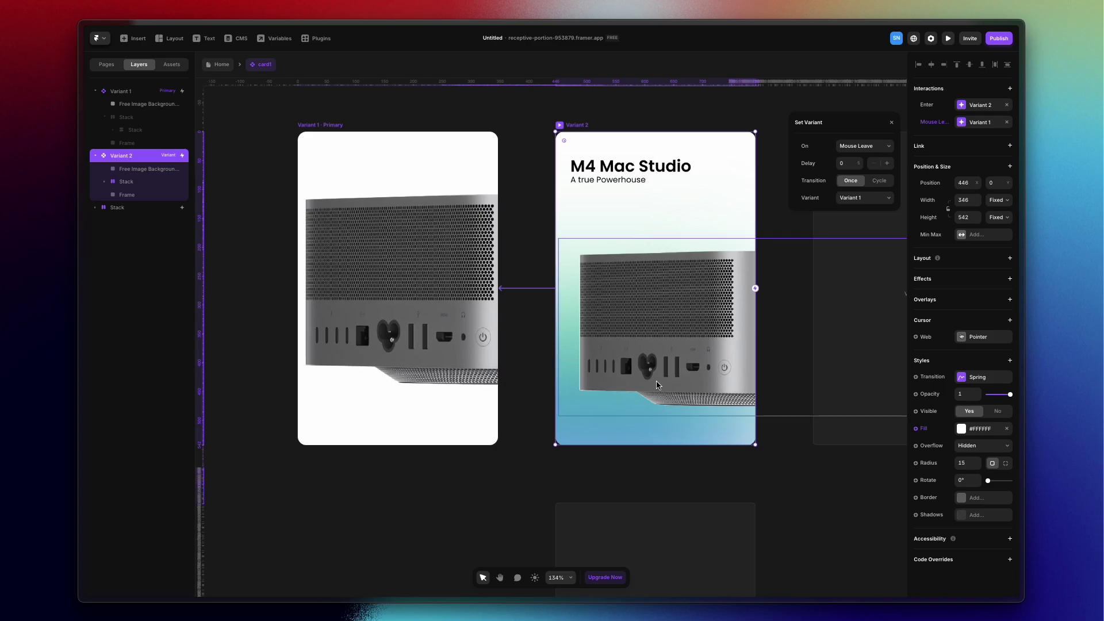
click(515, 489)
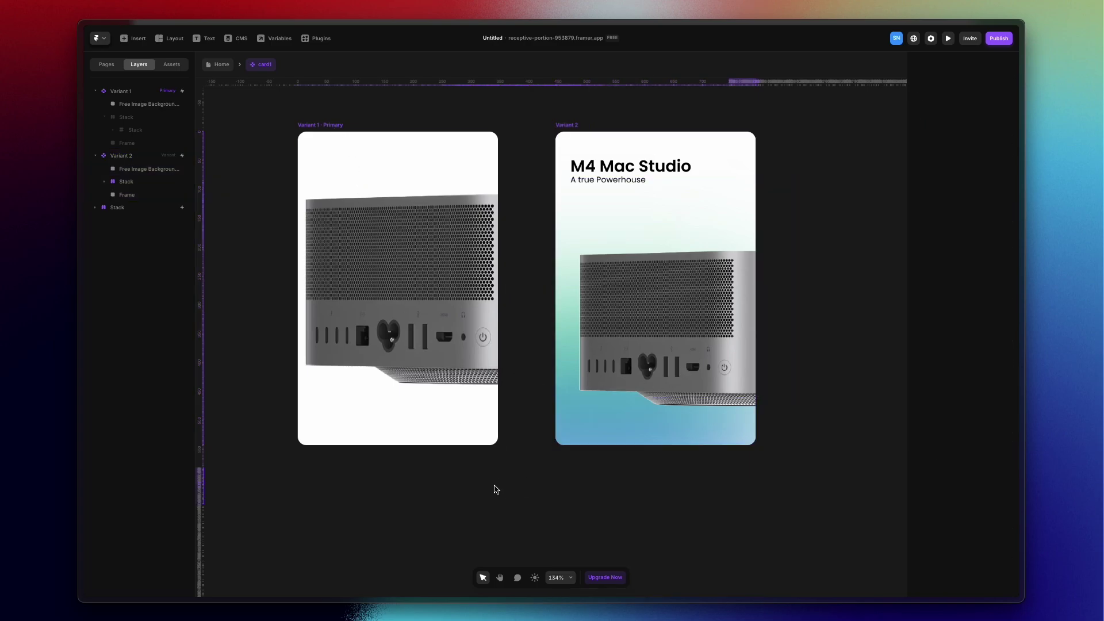
click(332, 127)
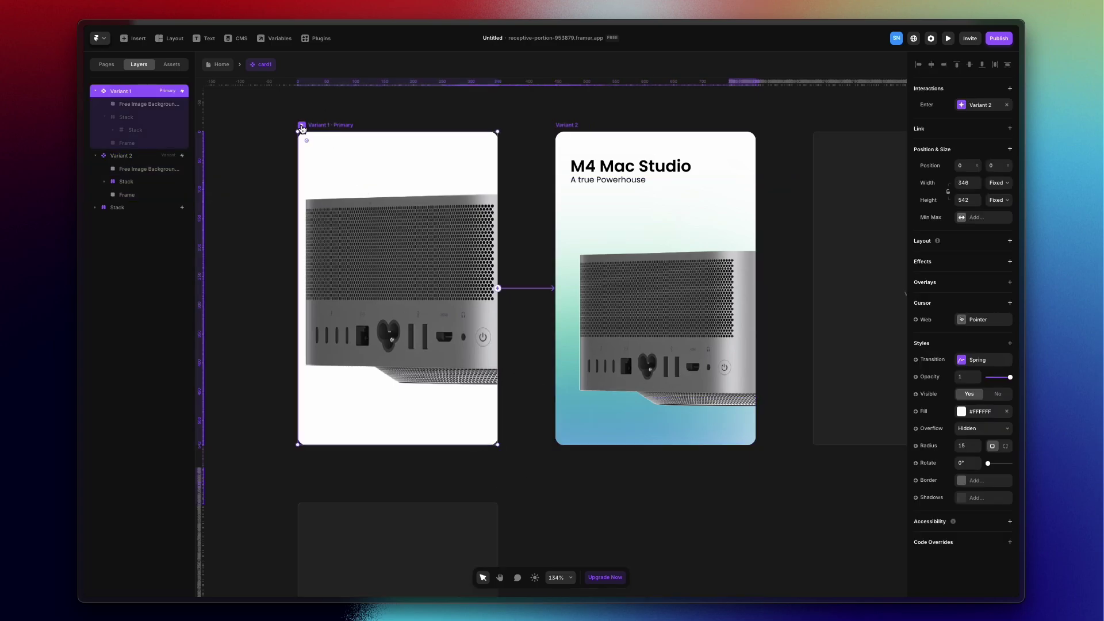
Preview card1's hover variant swap, then open Variant 1's Spring transition (0.4 s, zero bounce and delay).
key(super+p)
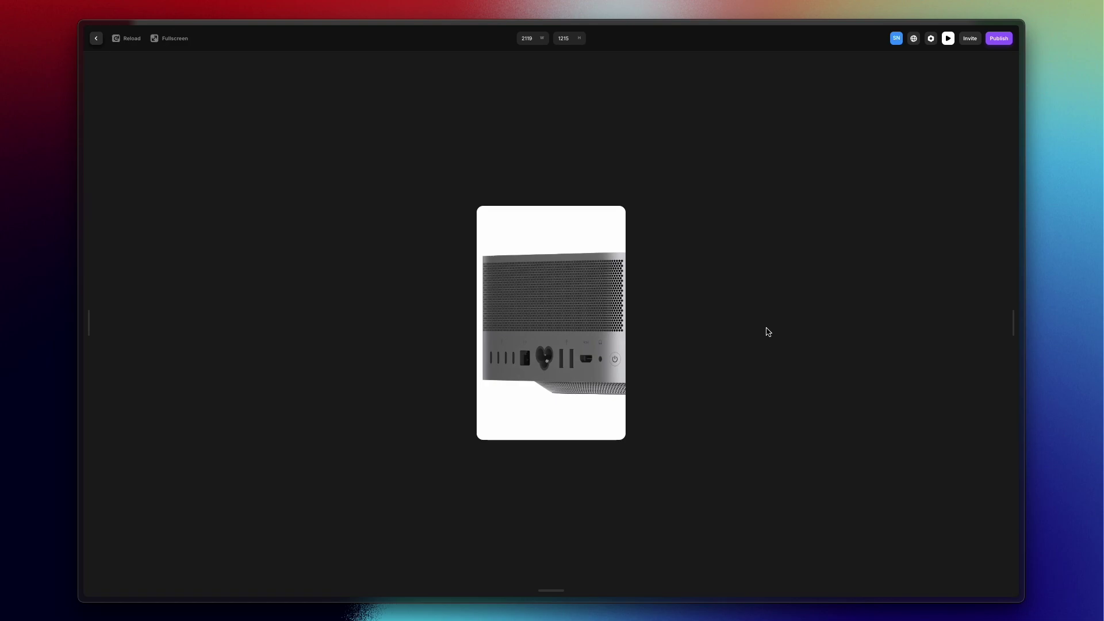
click(99, 39)
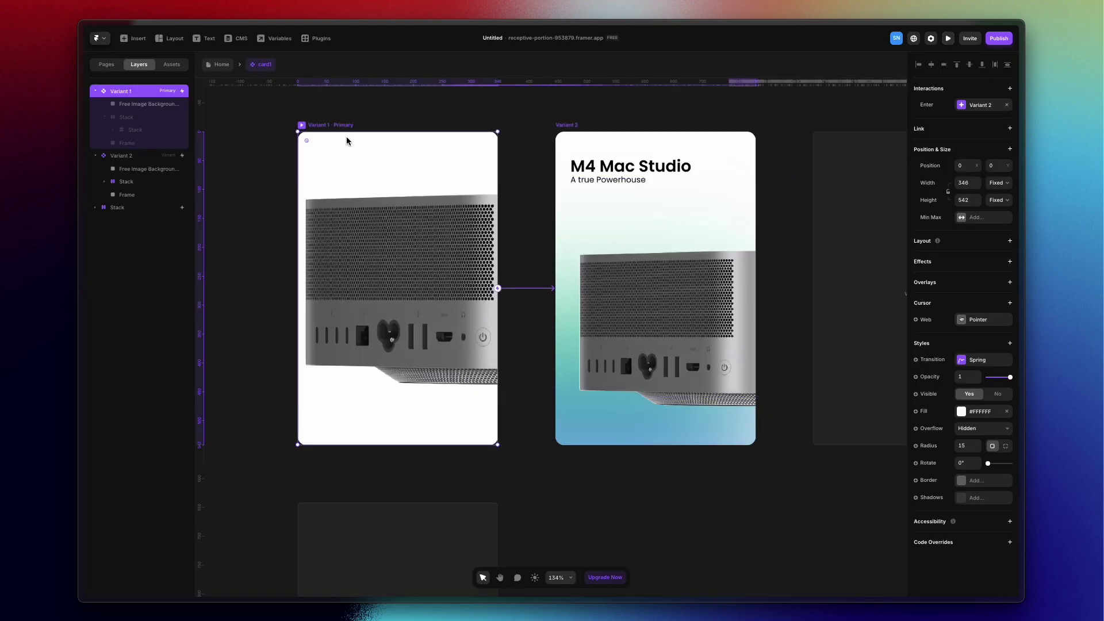
click(976, 362)
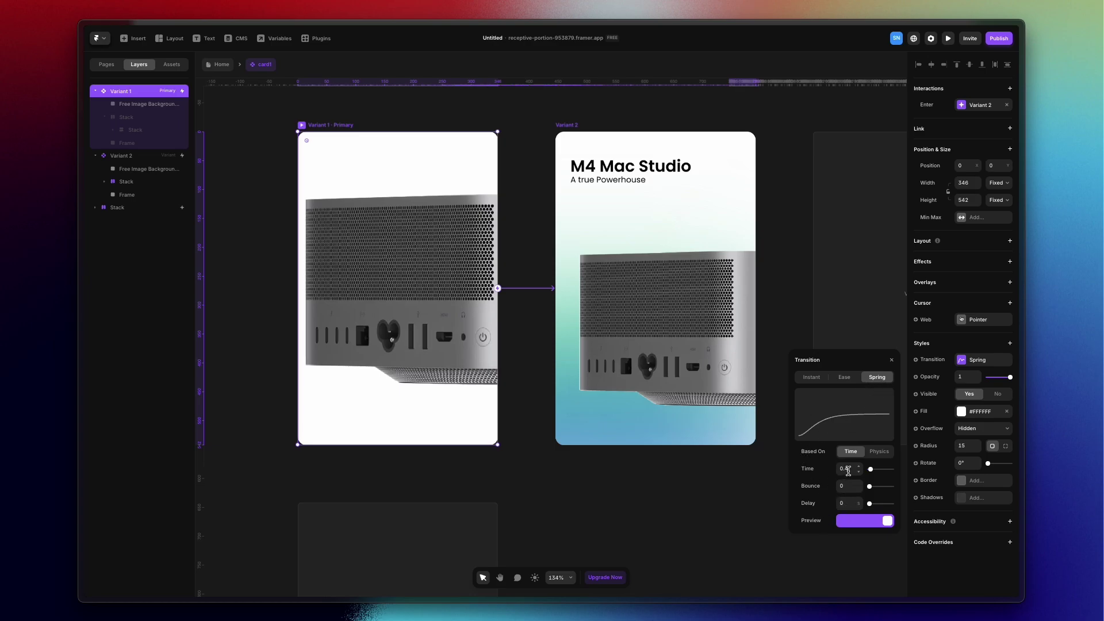
Close the Transition popover and open the Thunderbolt 5 card component with its charger-ring variants.
click(756, 520)
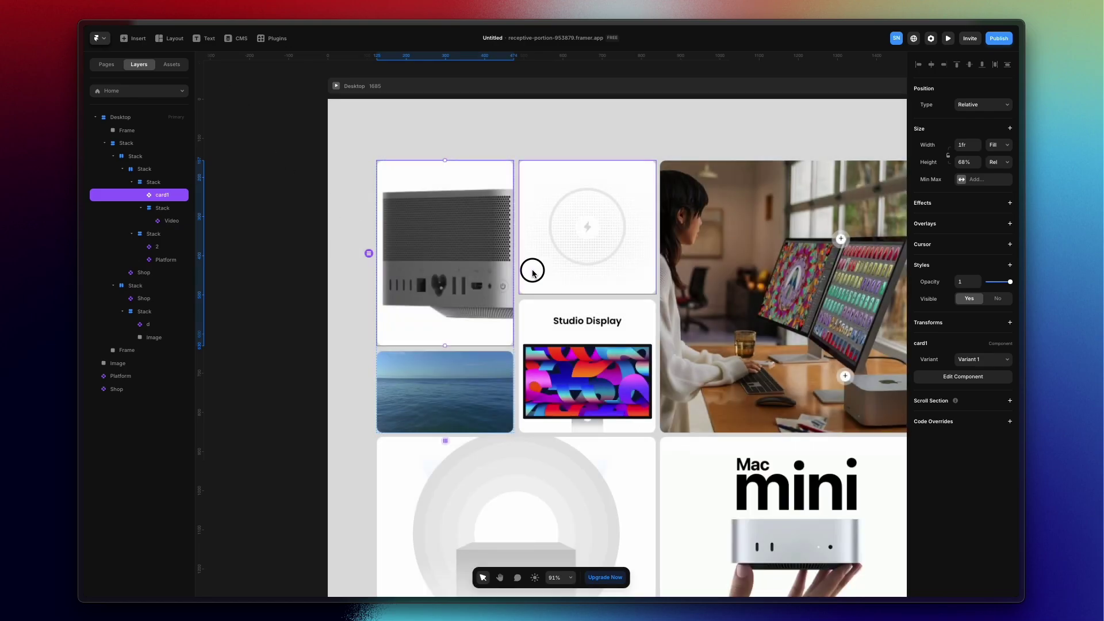
double_click(533, 271)
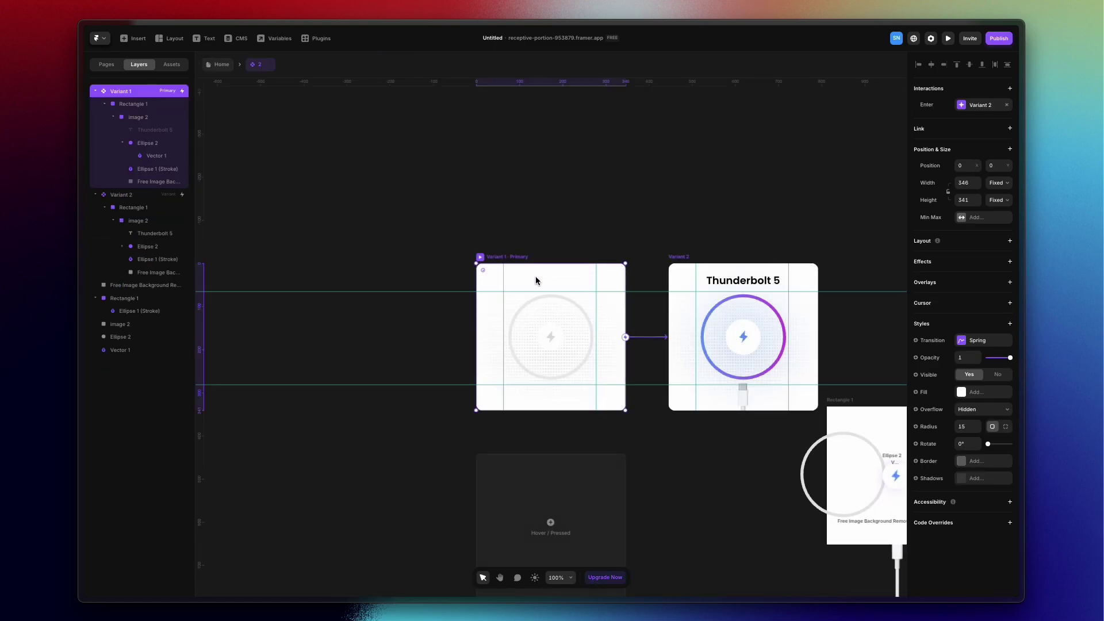
click(388, 442)
scroll(586, 414, down, 4)
scroll(587, 414, right, 7)
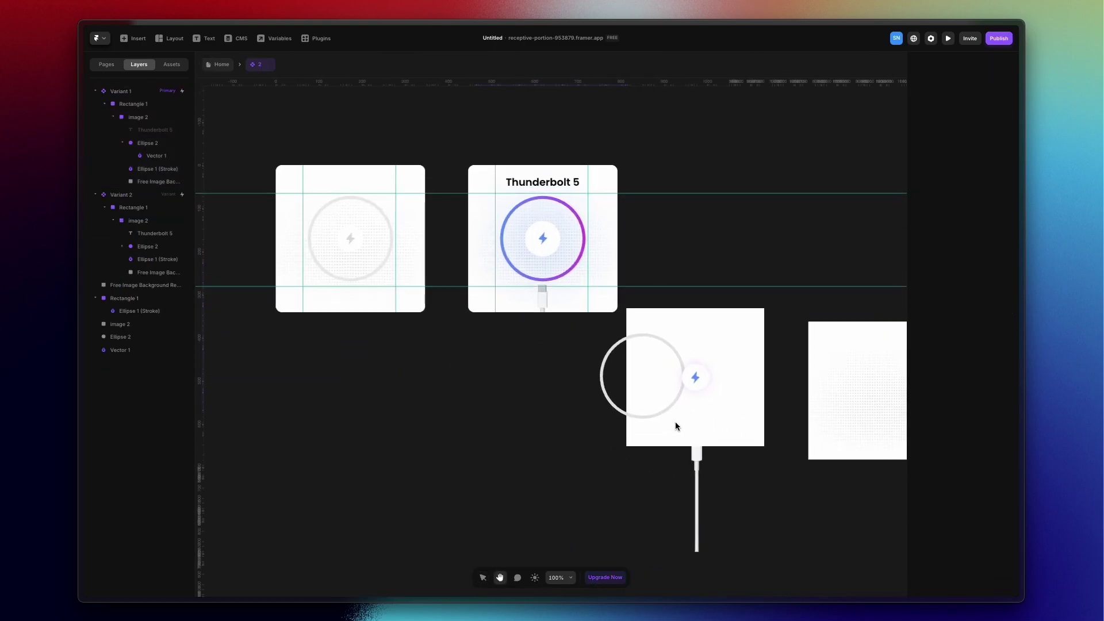
mouse_move(2, 218)
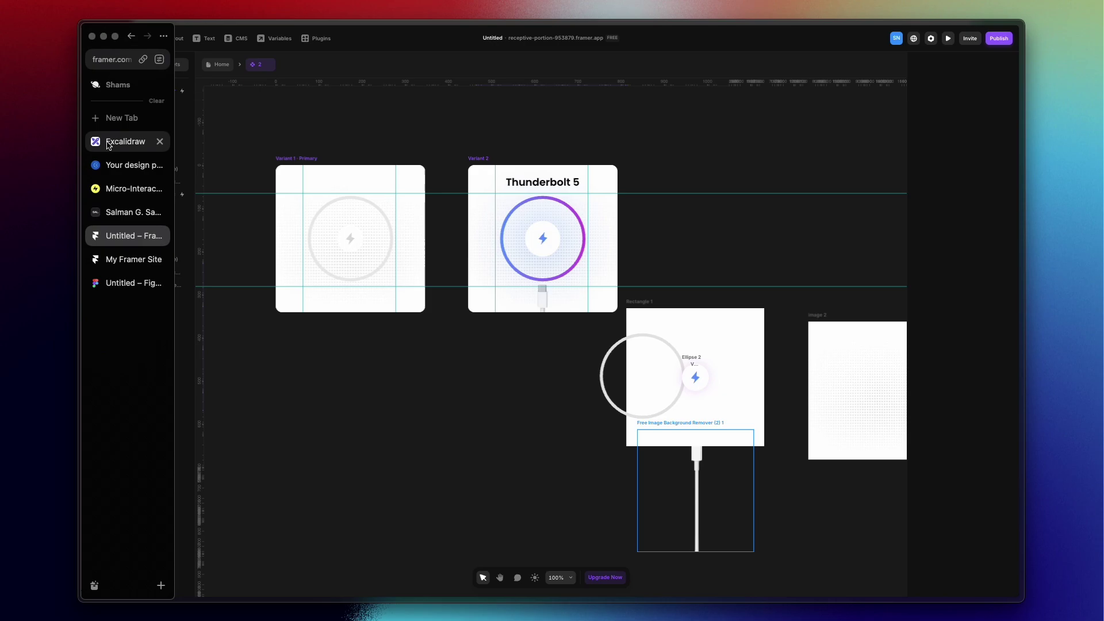
click(120, 283)
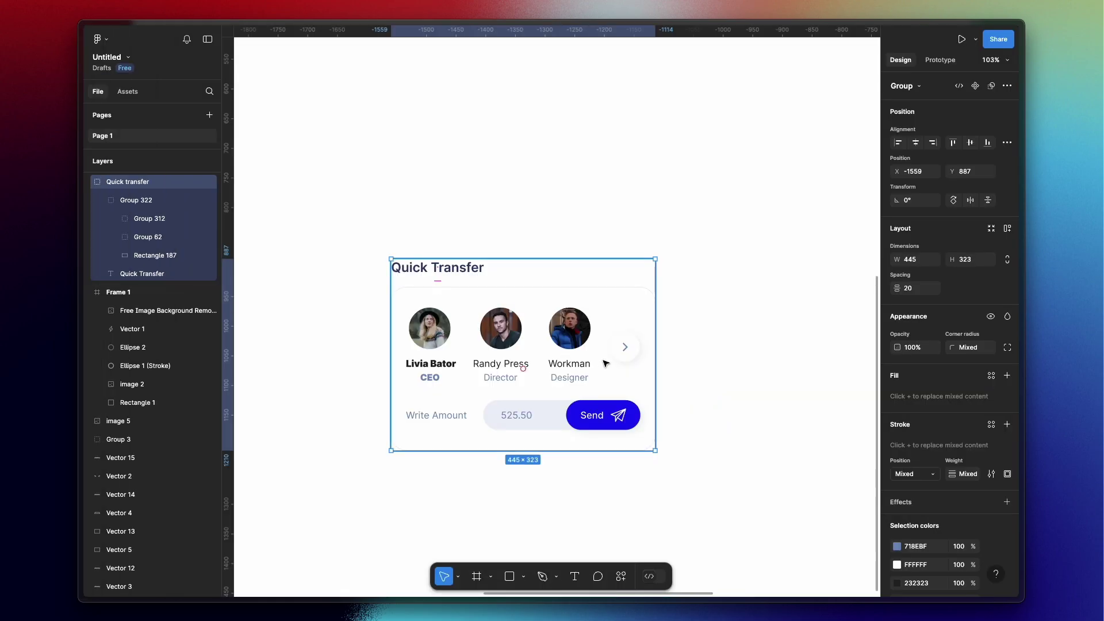
click(714, 172)
scroll(582, 379, up, 3)
scroll(583, 379, right, 9)
scroll(583, 379, up, 5)
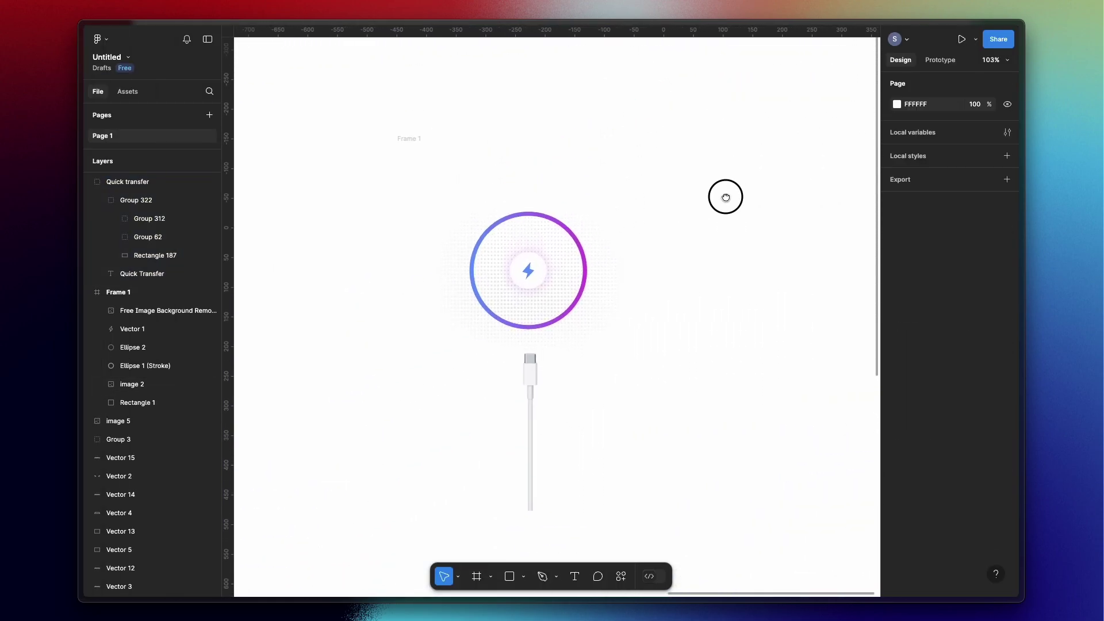
click(572, 229)
click(430, 152)
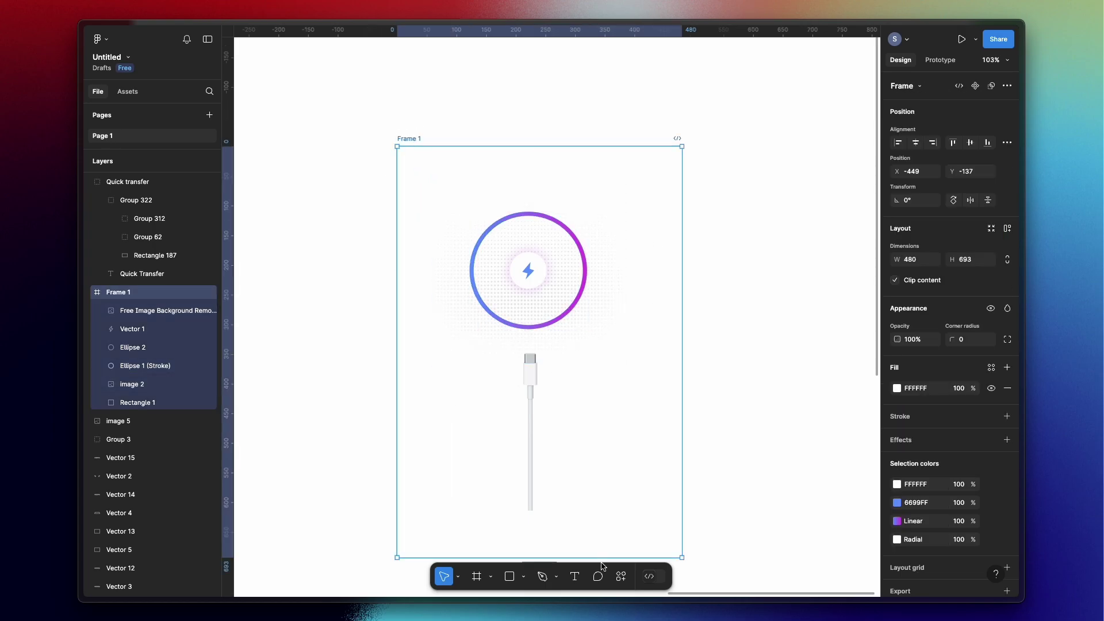
click(621, 576)
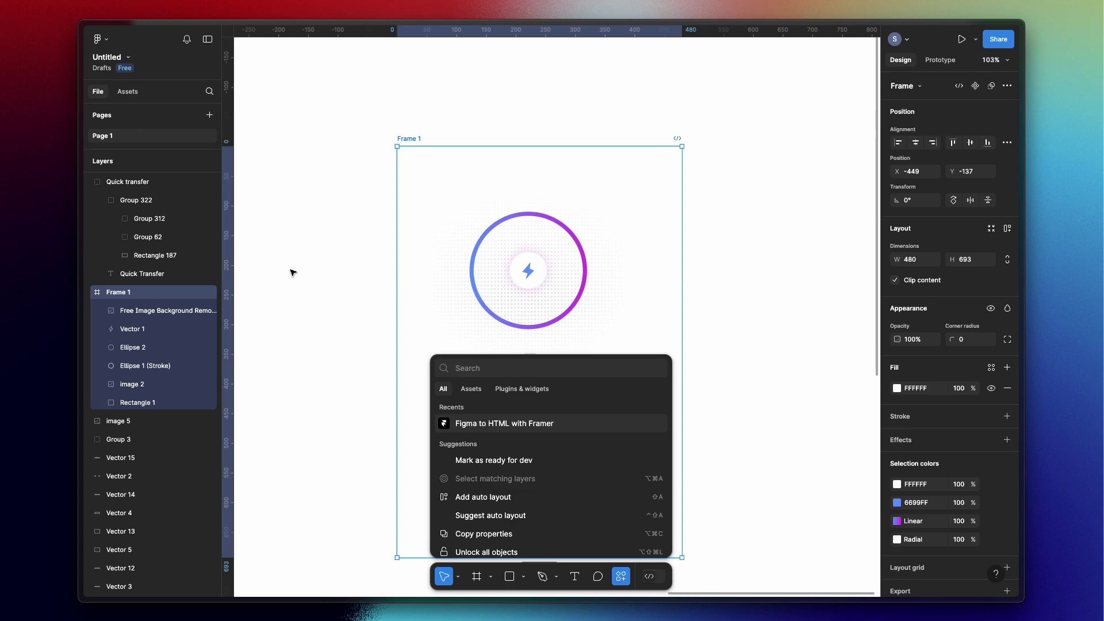
mouse_move(59, 200)
mouse_move(40, 241)
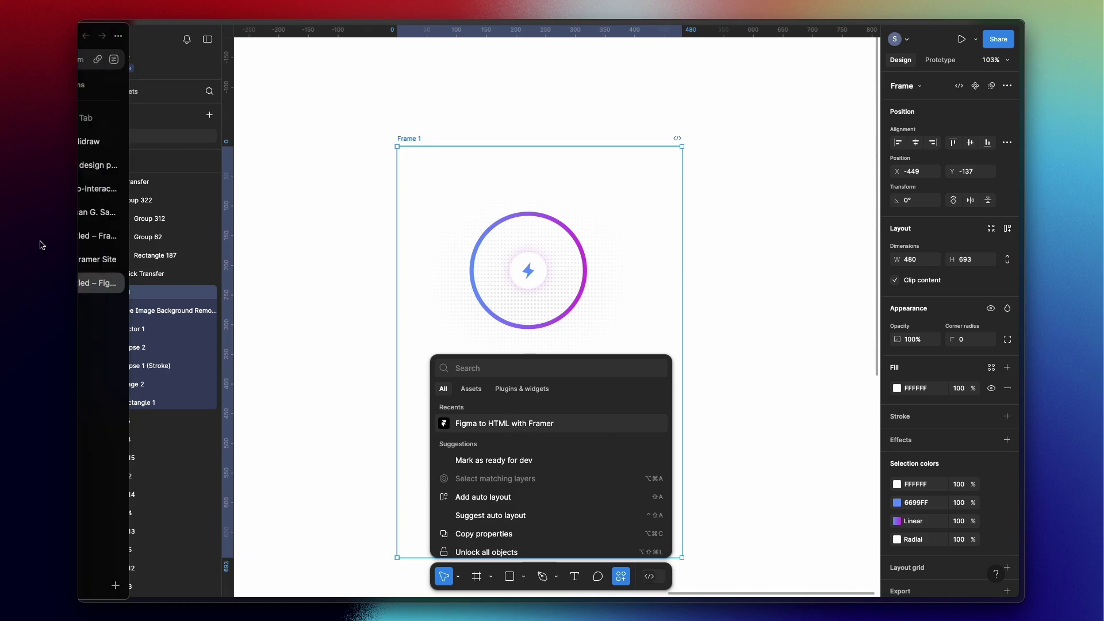
click(123, 246)
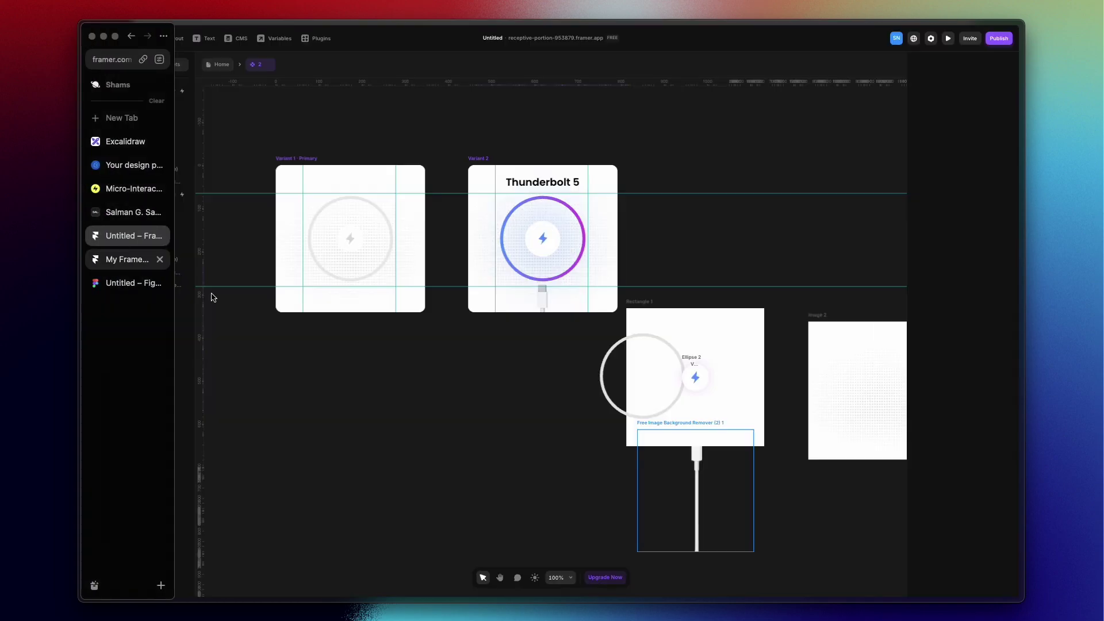
Copy Figma's charger Frame 1 to the clipboard with the Figma to HTML with Framer plugin.
scroll(693, 348, up, 3)
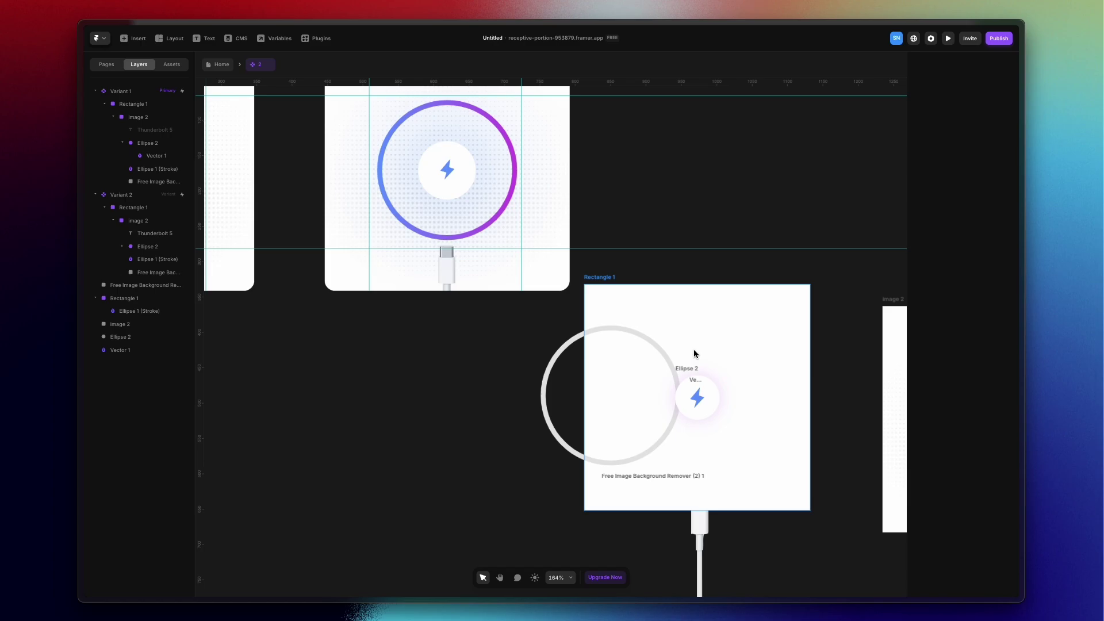
click(630, 338)
click(448, 413)
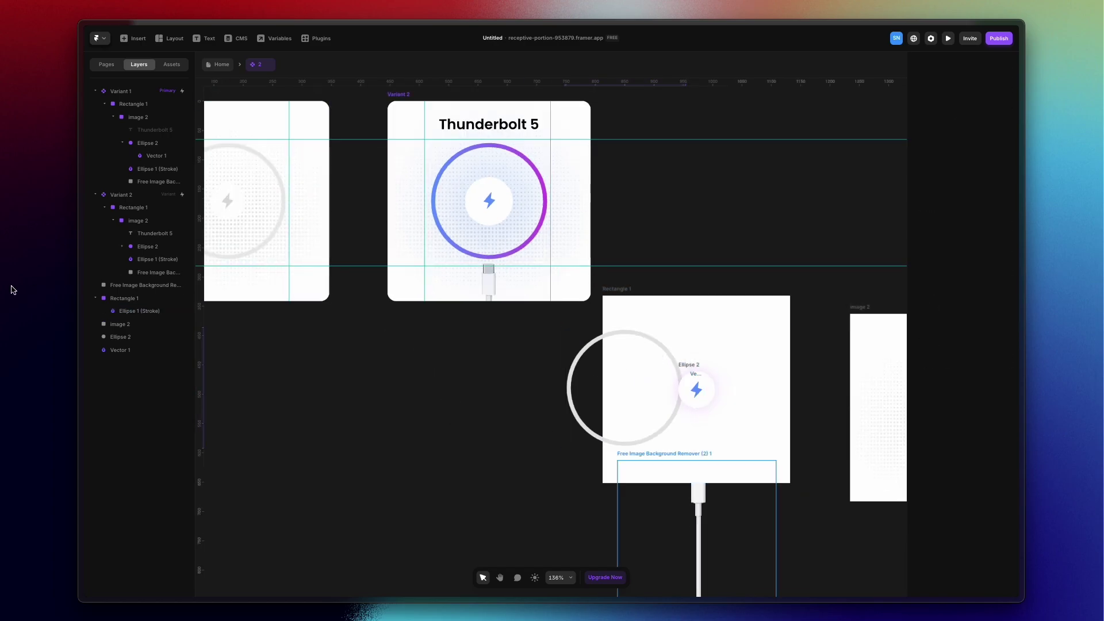
mouse_move(10, 289)
click(123, 283)
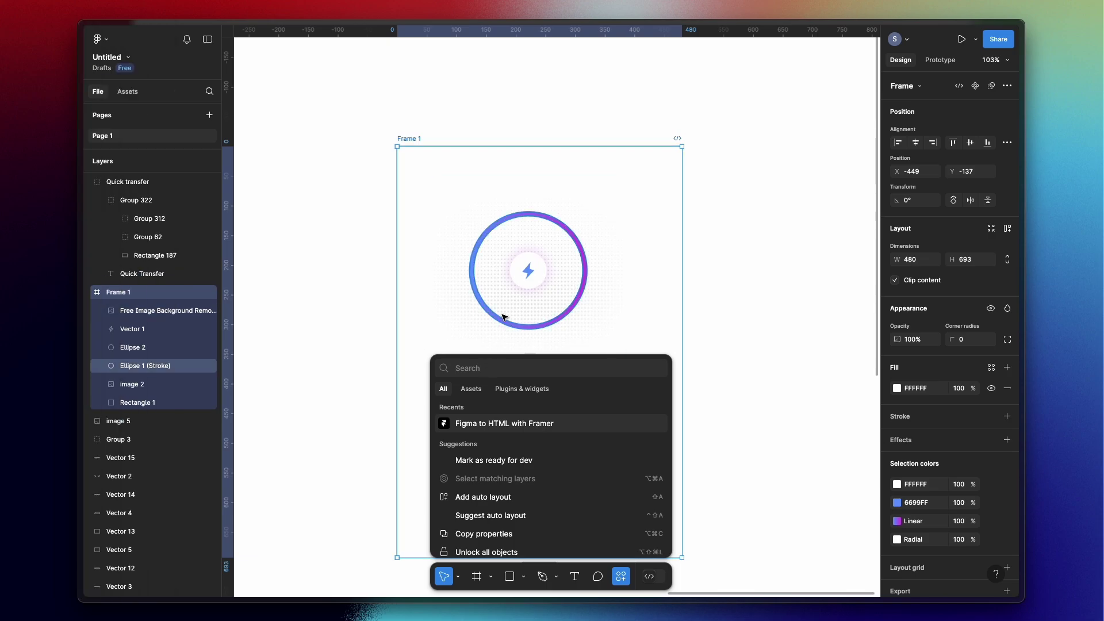
click(506, 423)
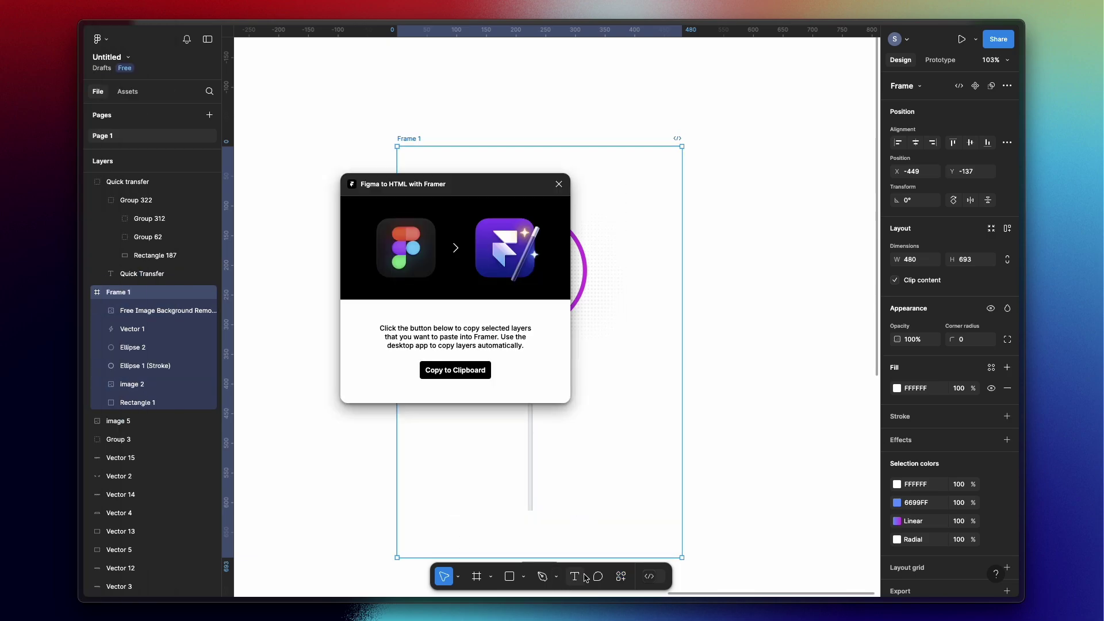
click(454, 370)
Return to the Framer editor tab in Arc.
mouse_move(46, 274)
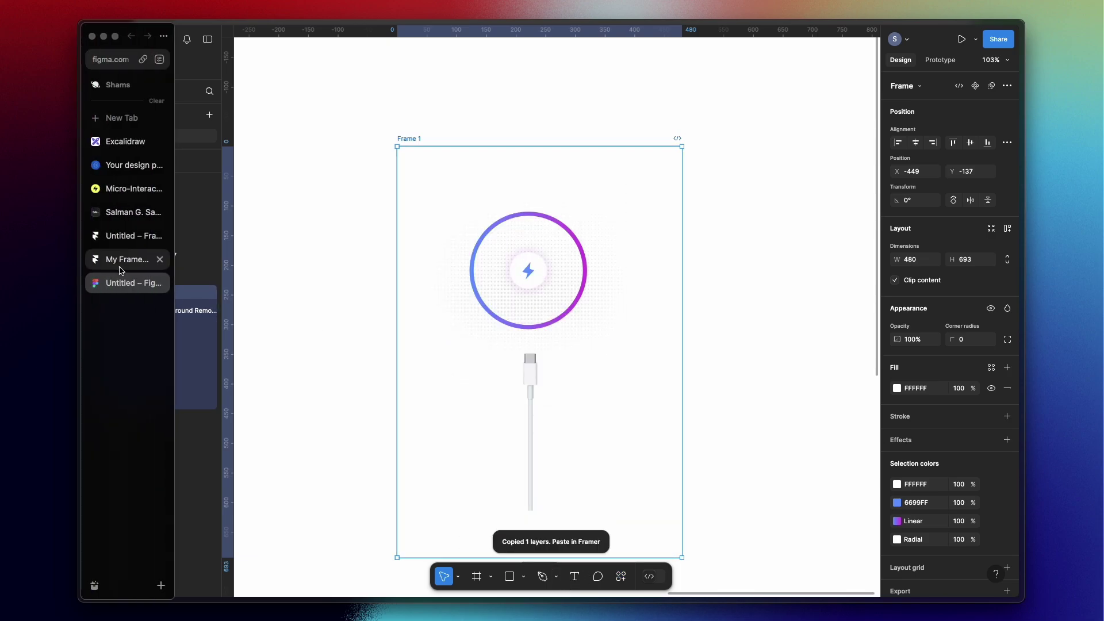
click(124, 259)
click(129, 236)
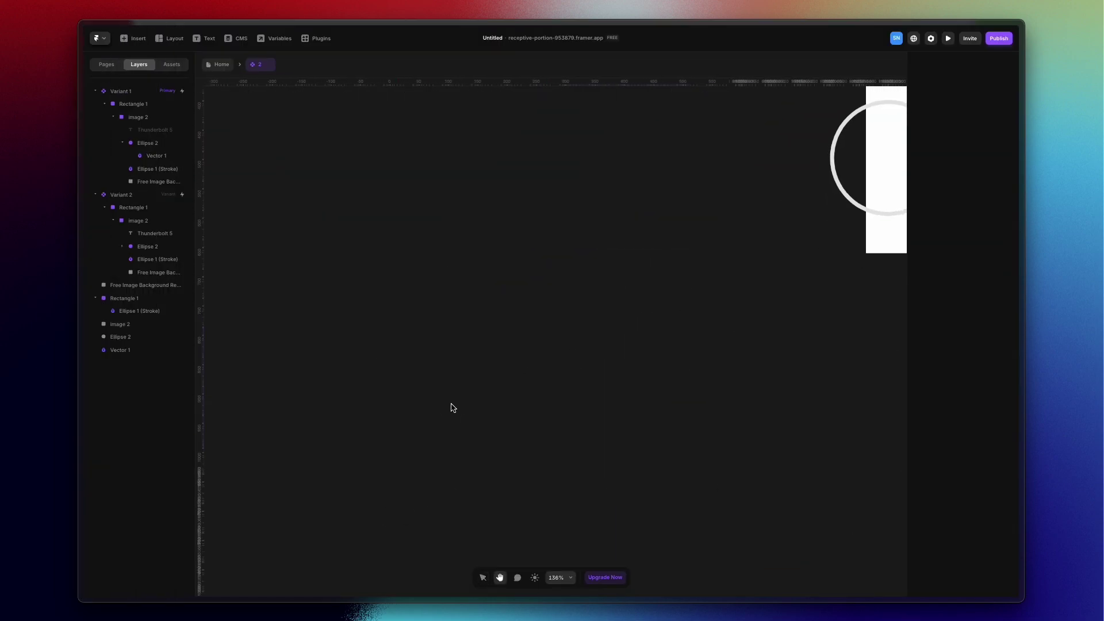
Paste the charger layers into Framer, then delete the imported 480×693 Frame 1.
key(ctrl+v)
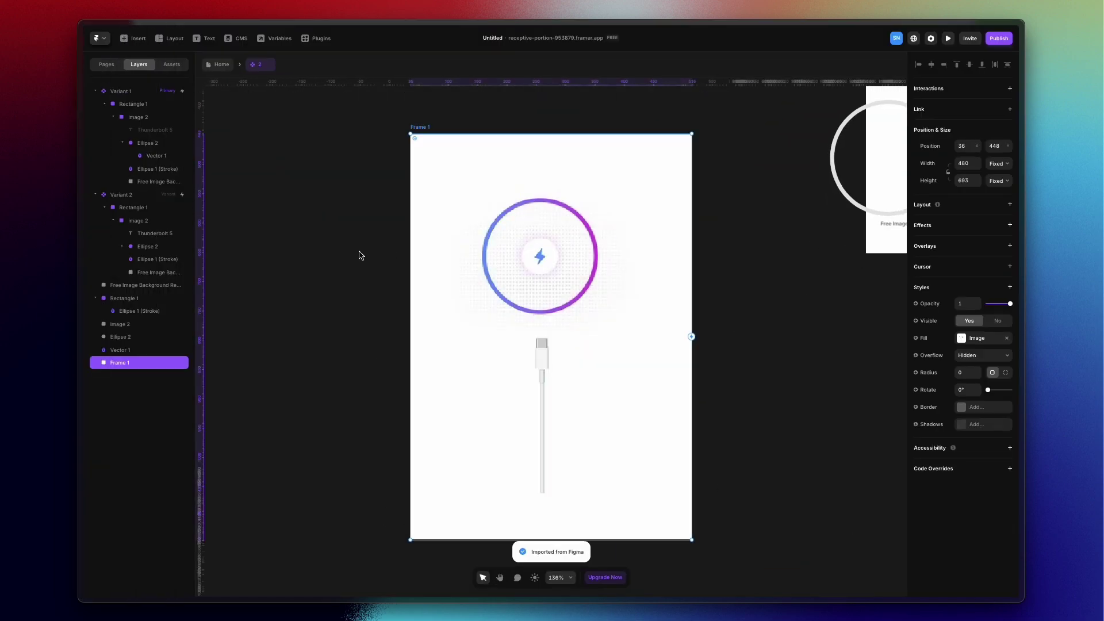
drag(498, 226, 505, 229)
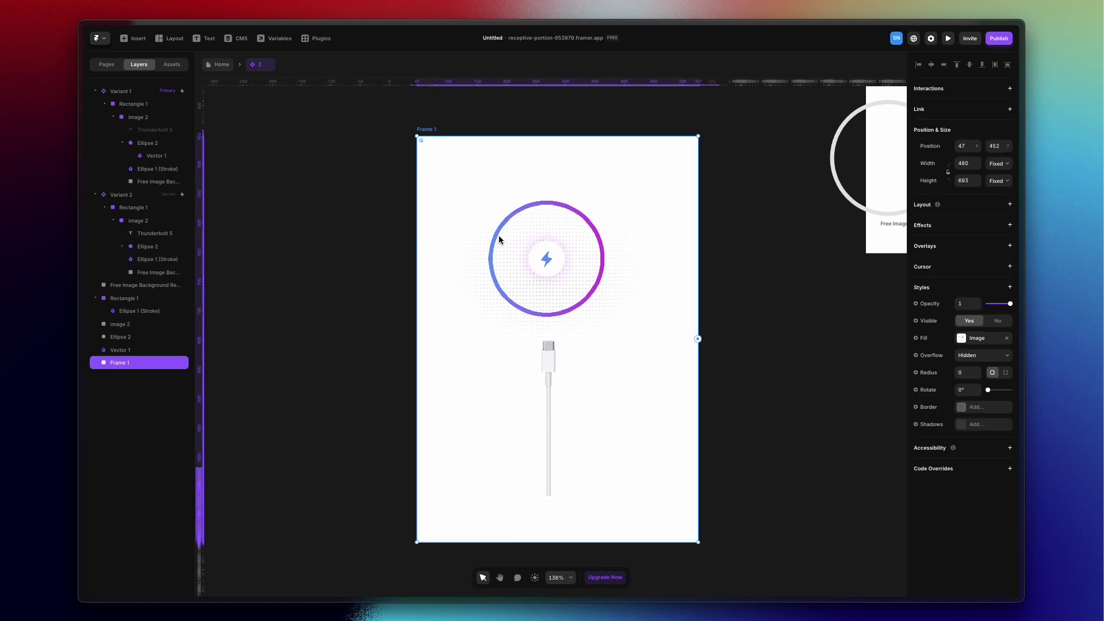
key(Delete)
In Figma, copy the six charger artwork layers with the Figma to HTML with Framer plugin.
mouse_move(2, 220)
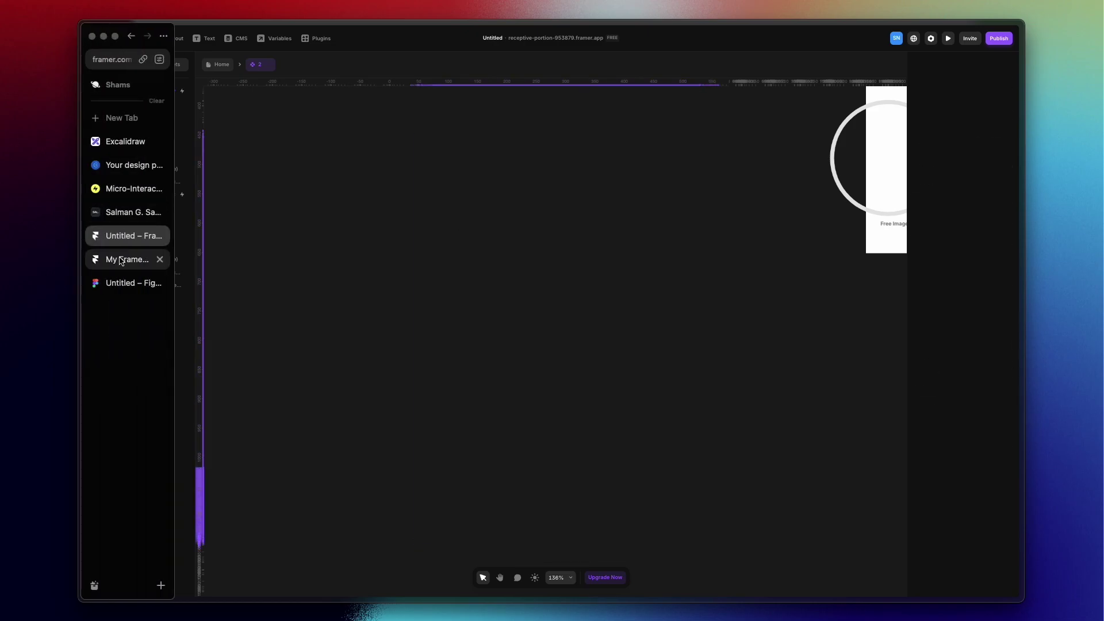
click(121, 282)
drag(410, 165, 631, 525)
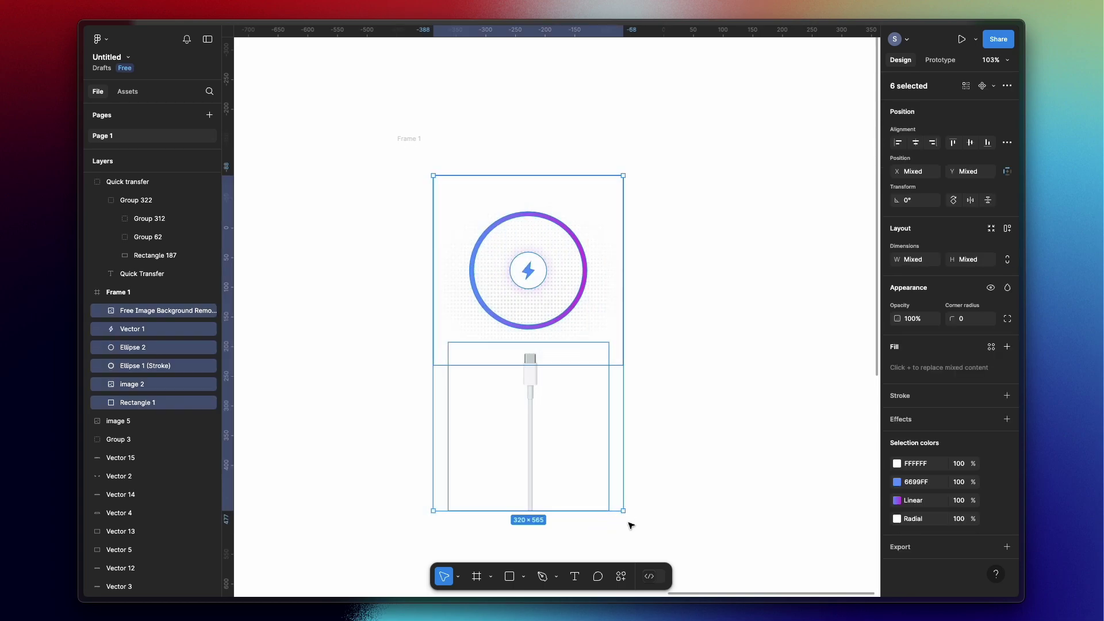
click(622, 577)
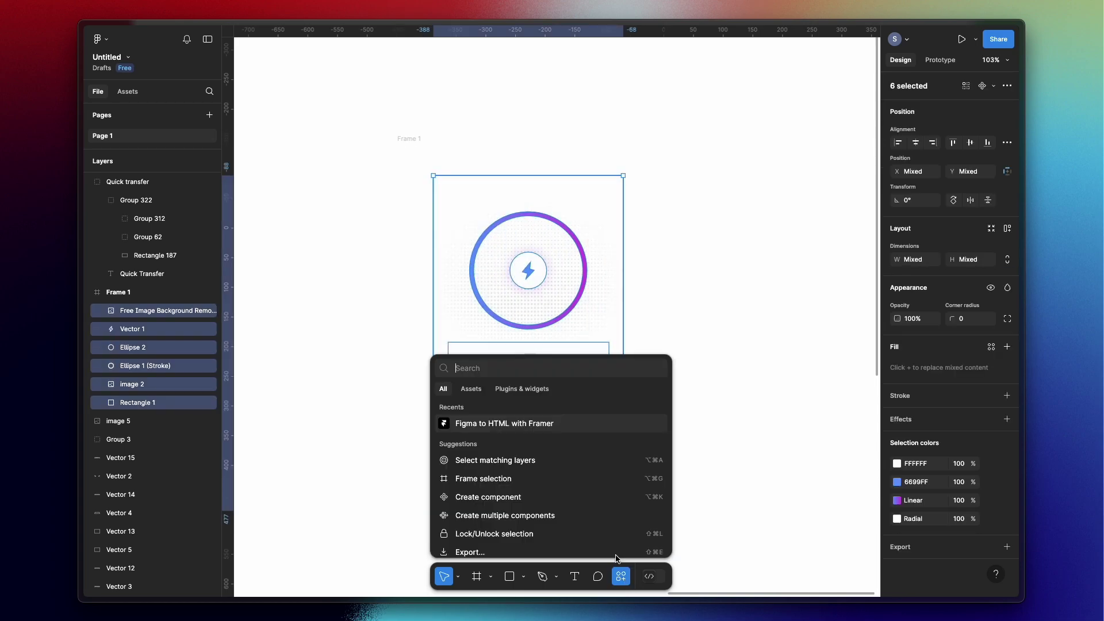
click(513, 427)
mouse_move(1, 208)
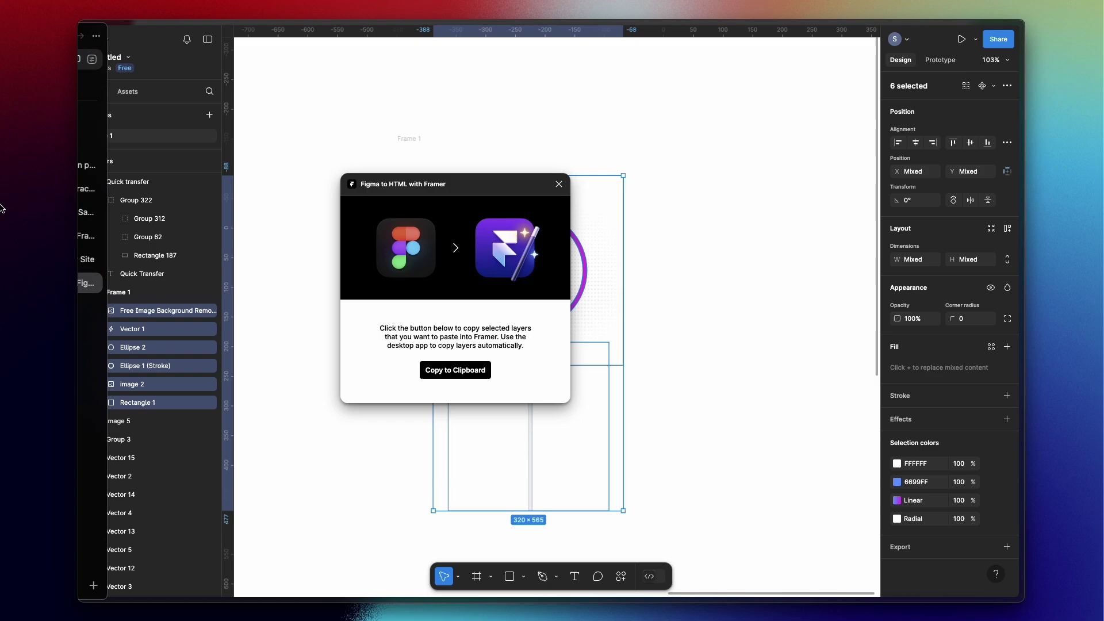
click(429, 370)
Paste the six frameless charger layers into the Framer component.
mouse_move(2, 259)
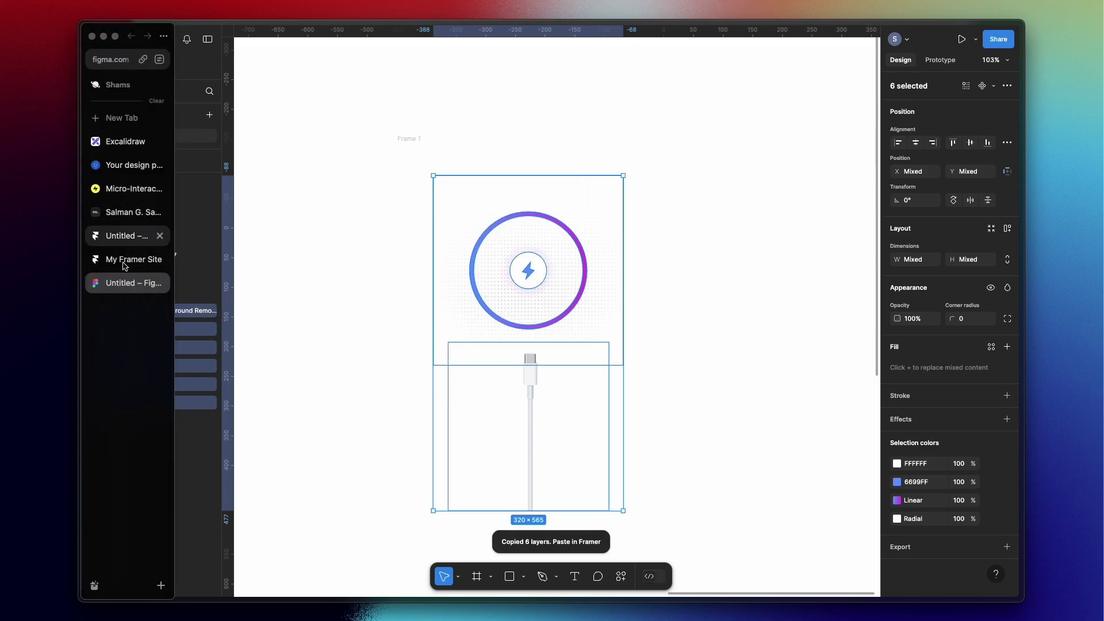
click(119, 257)
click(121, 236)
key(super+v)
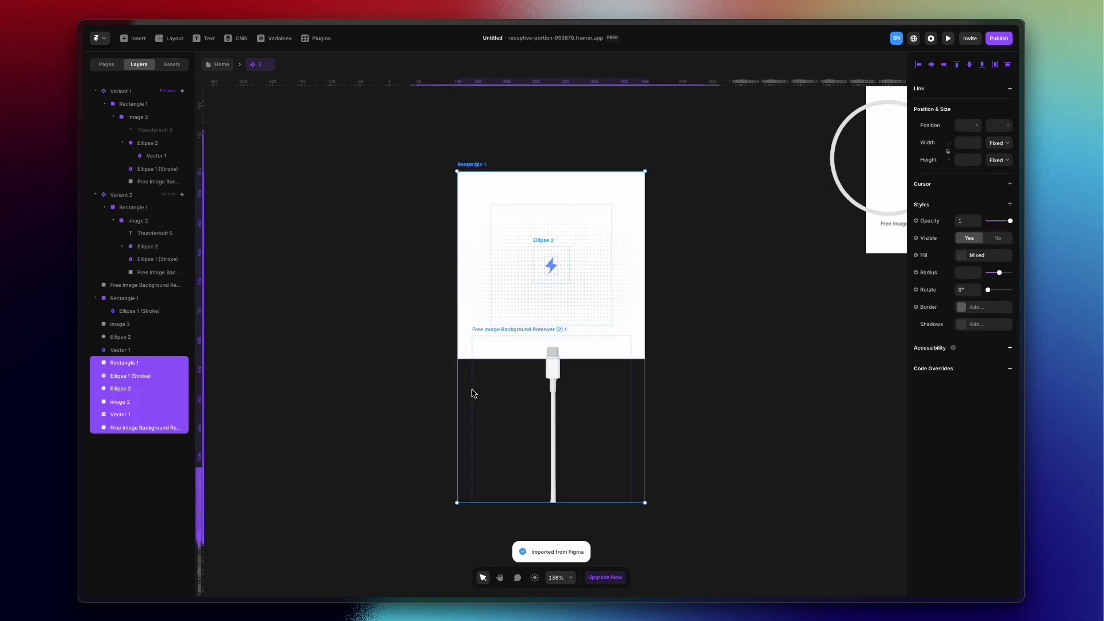
Move the dotted image 2 left of the ring and stack it above Ellipse 2.
click(730, 311)
scroll(540, 244, up, 5)
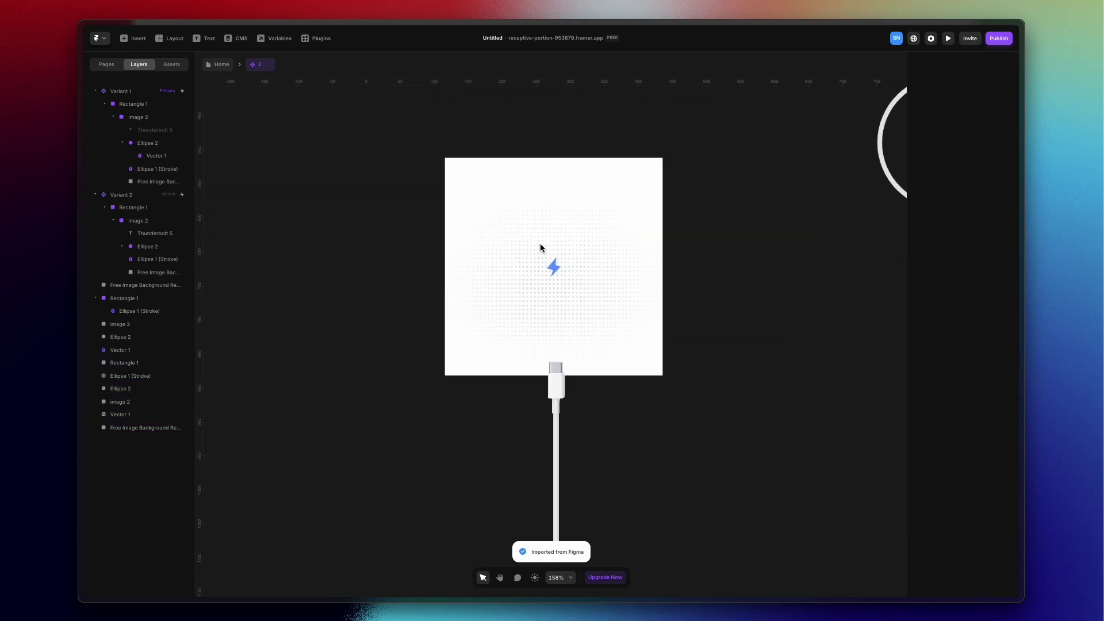
click(540, 248)
drag(660, 224, 358, 218)
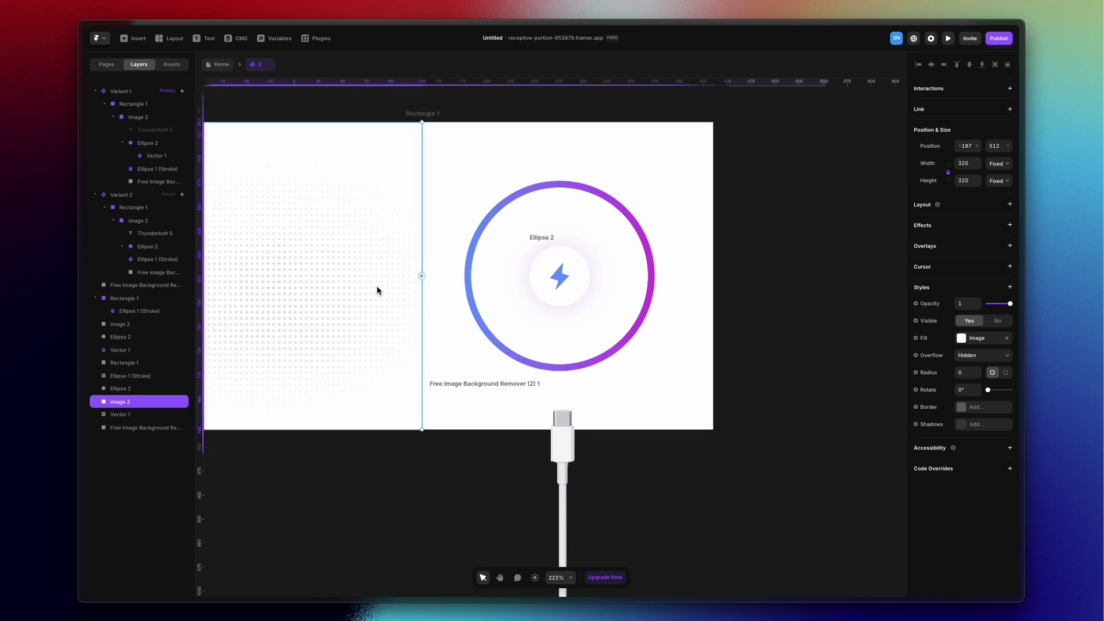
mouse_move(149, 401)
mouse_down()
mouse_move(147, 371)
mouse_move(144, 389)
mouse_up()
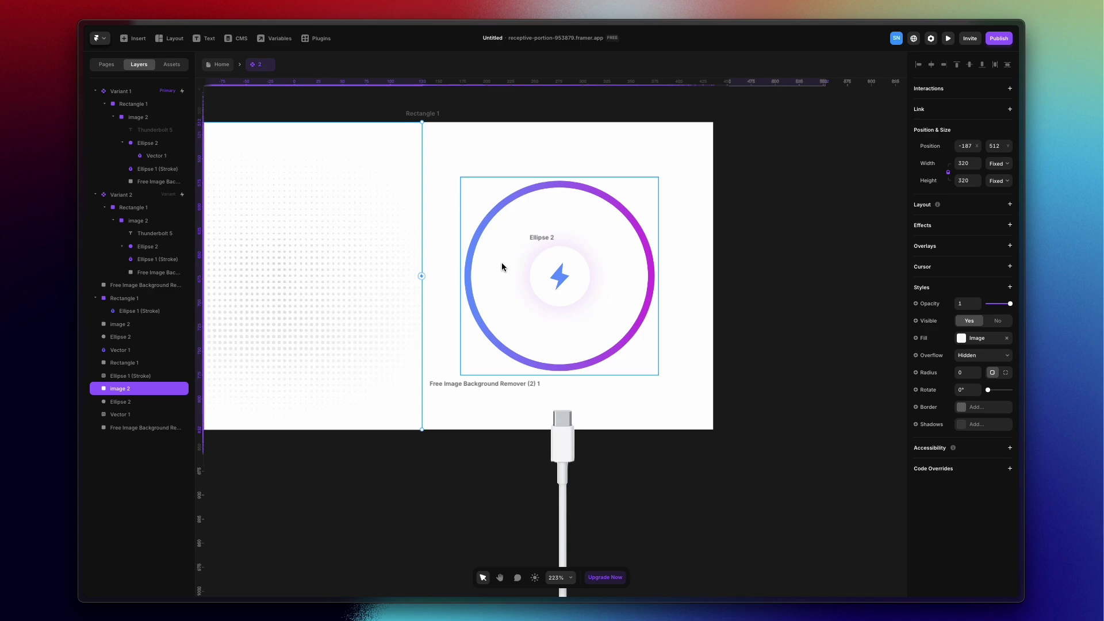
Send the Ellipse 1 (Stroke) ring to the end of the layer stack.
click(474, 265)
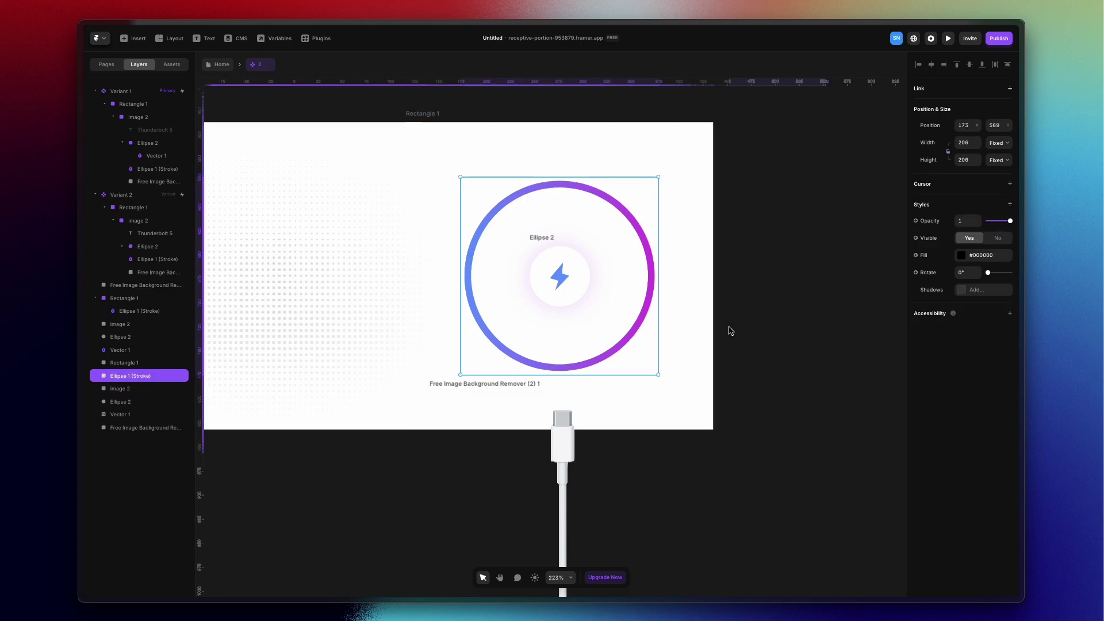
click(763, 303)
click(653, 298)
key(super+shift+bracketleft)
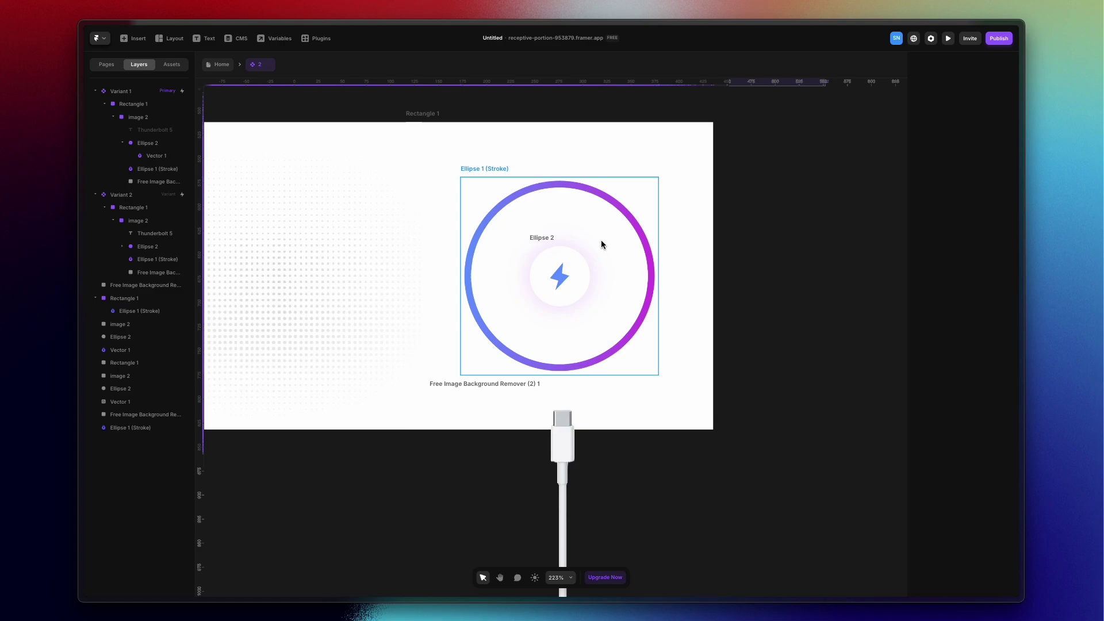
Replace the ring's blue-to-purple Linear gradient fill with solid grey #CFCFCF.
double_click(633, 224)
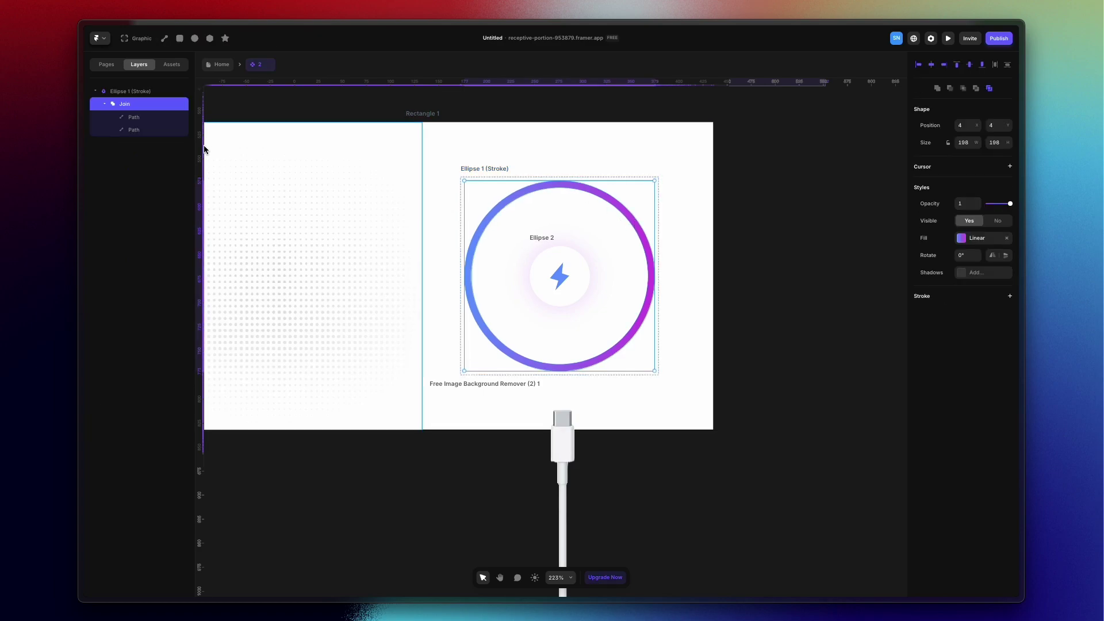
click(138, 119)
click(140, 130)
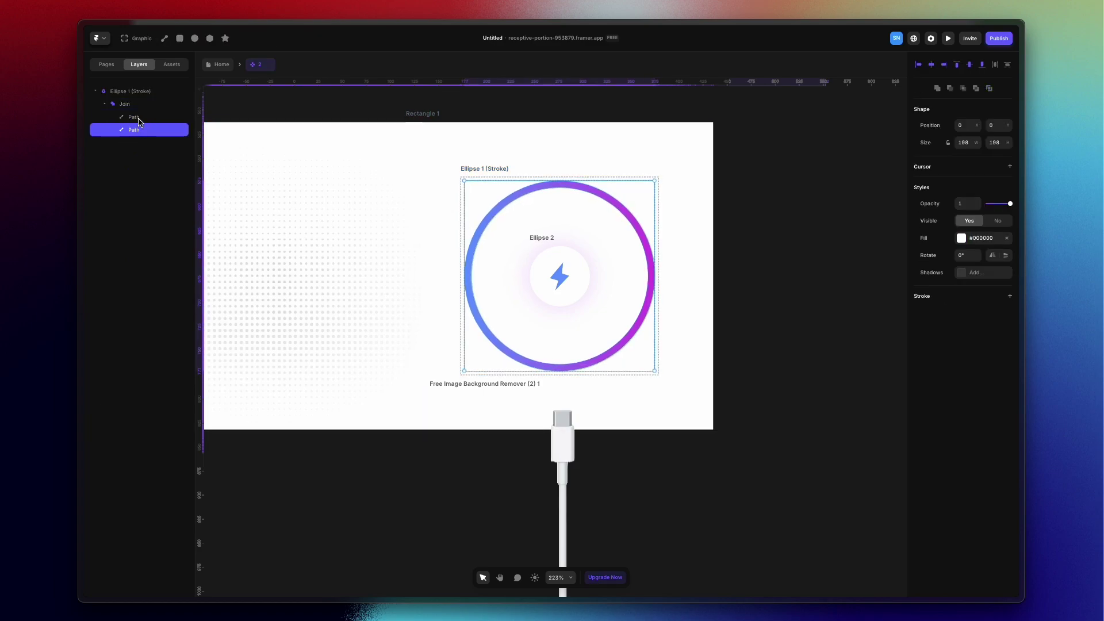
click(138, 117)
click(136, 107)
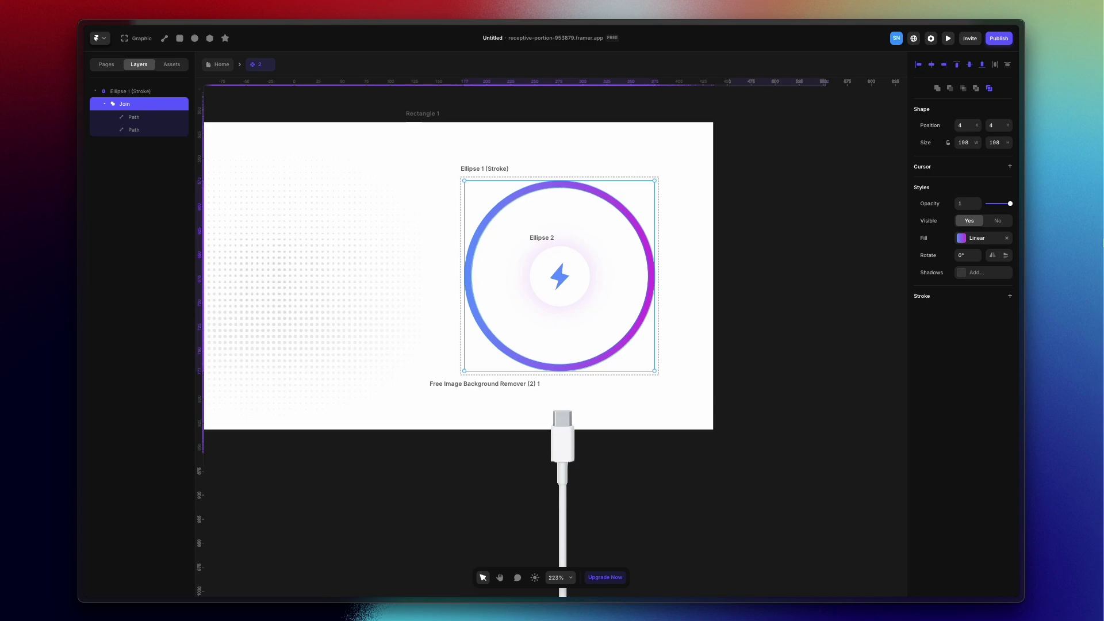
click(961, 238)
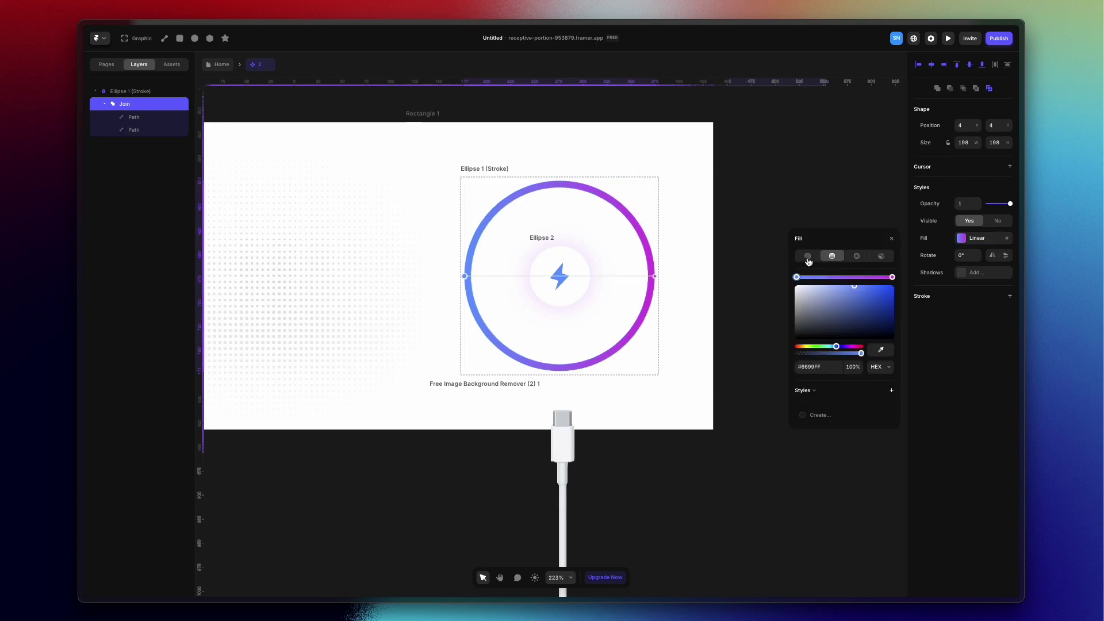
click(808, 257)
click(741, 425)
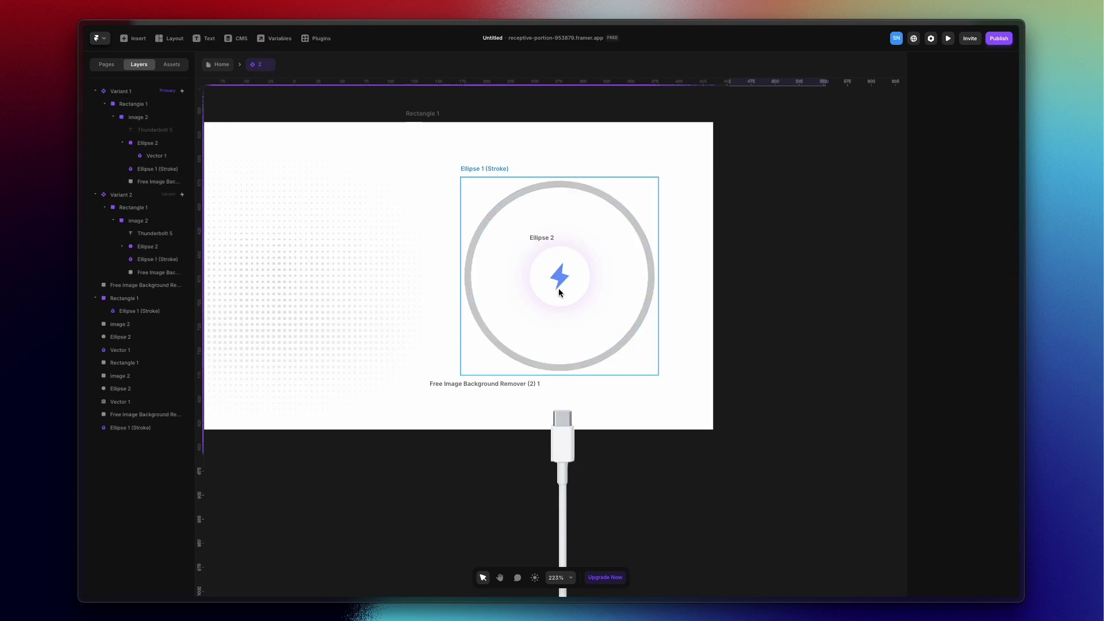
scroll(602, 282, down, 5)
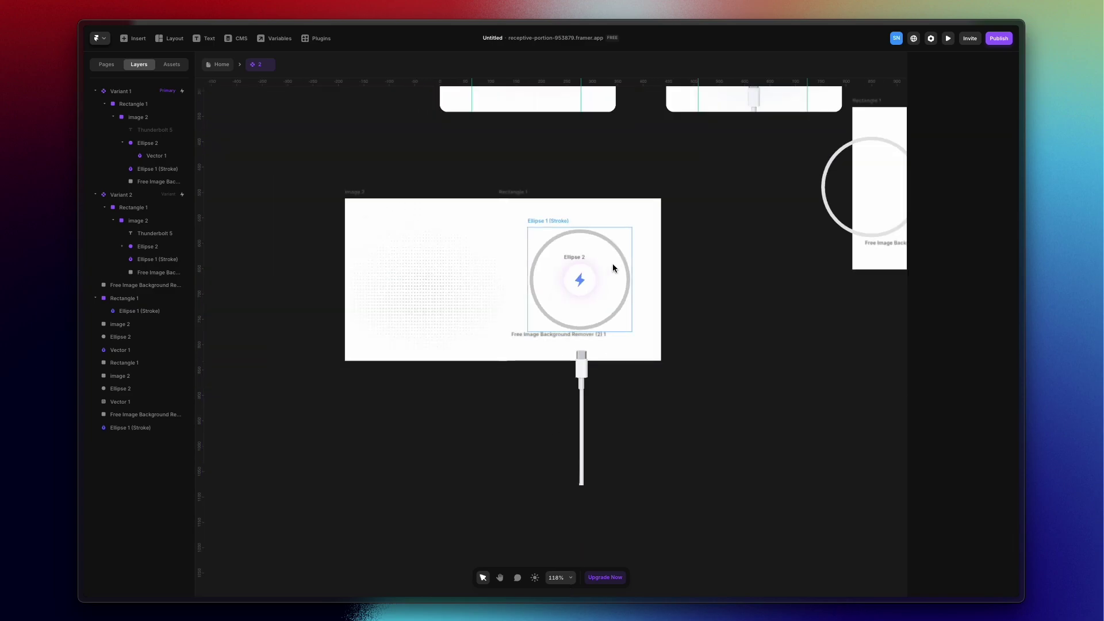
Bring the two Variant cards into view and select the Thunderbolt 5 heading.
key(space)
drag(714, 224, 479, 378)
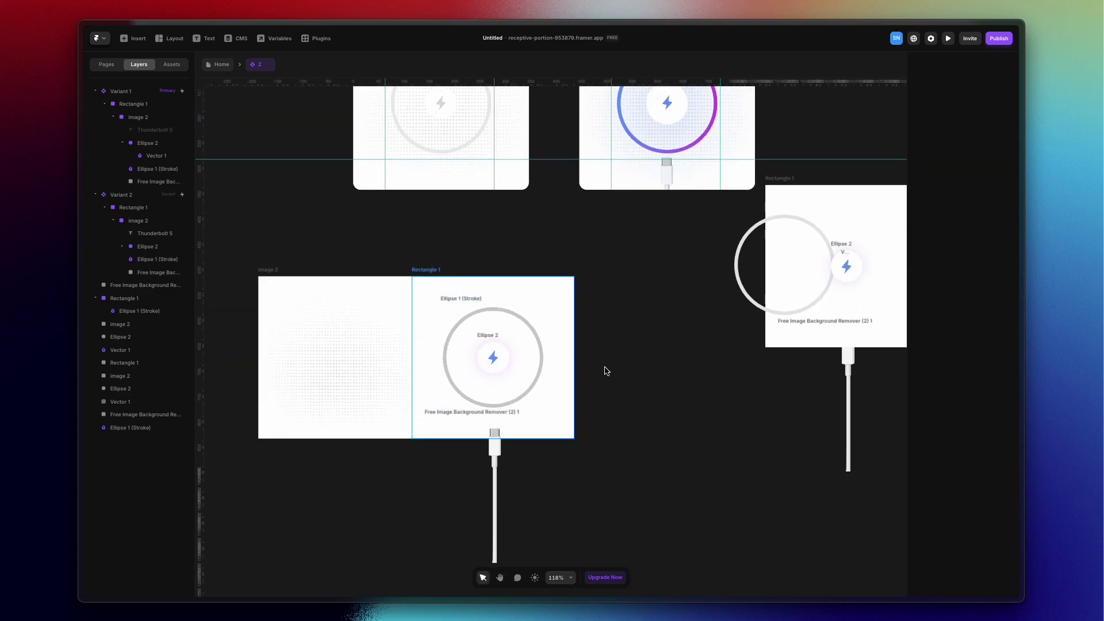
scroll(594, 271, up, 5)
scroll(594, 271, left, 2)
scroll(457, 245, up, 2)
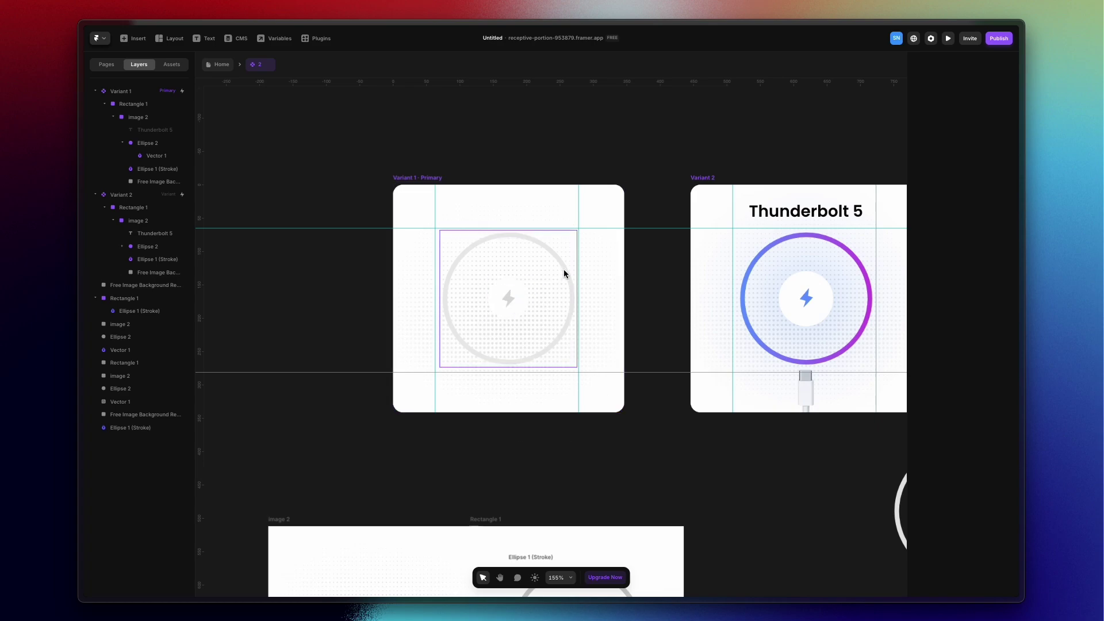
scroll(656, 447, right, 5)
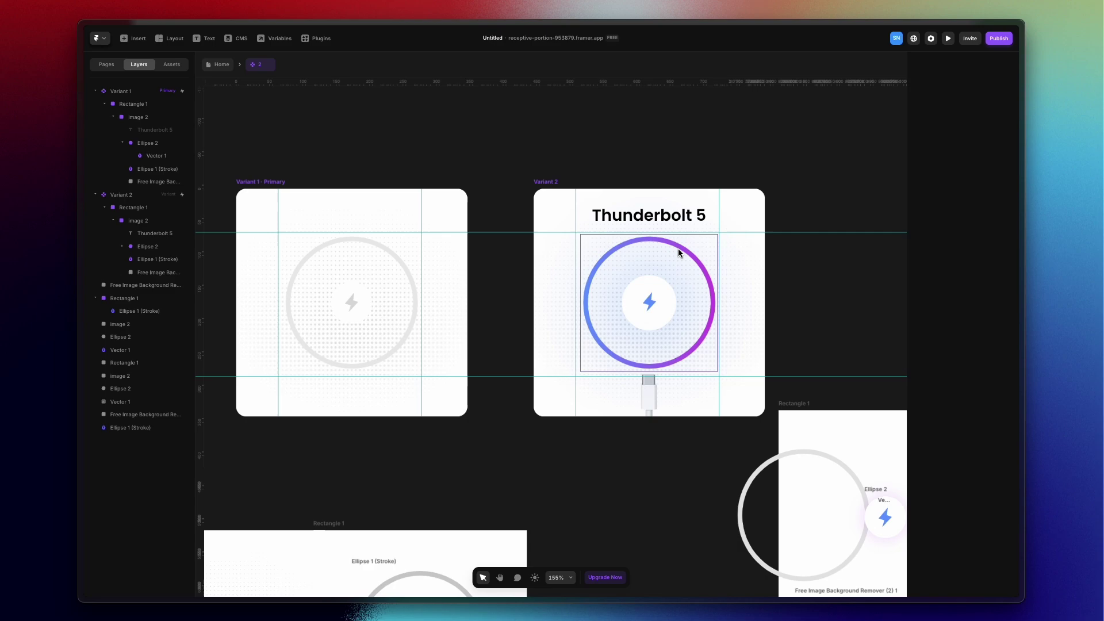
click(666, 222)
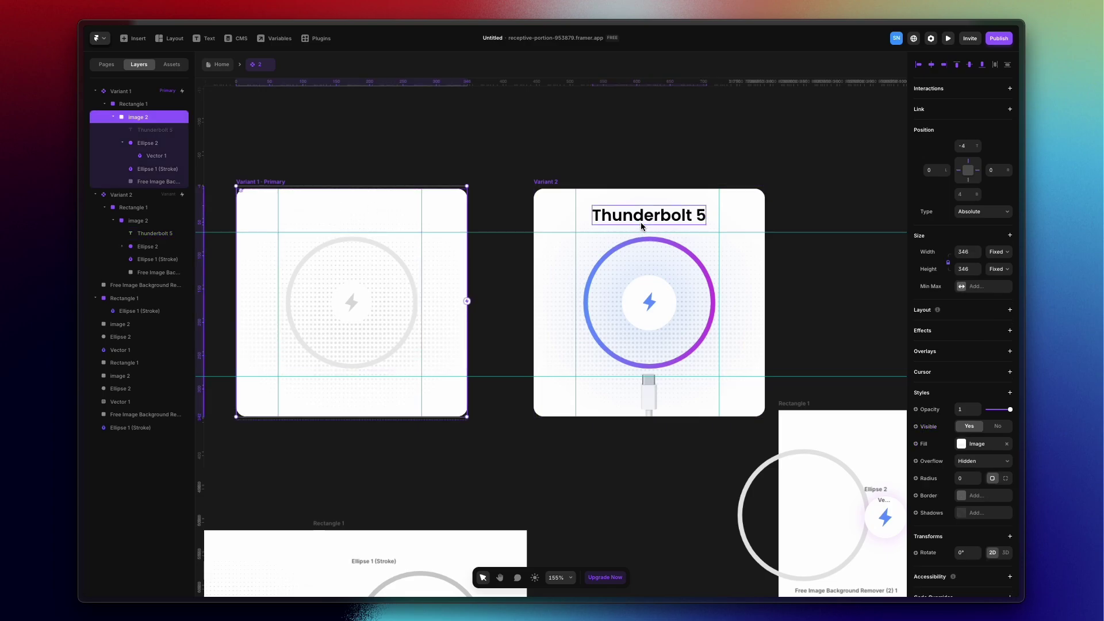
Check both plug images, then show Variant 1's mouse-enter Set Variant to Variant 2 interaction.
click(638, 392)
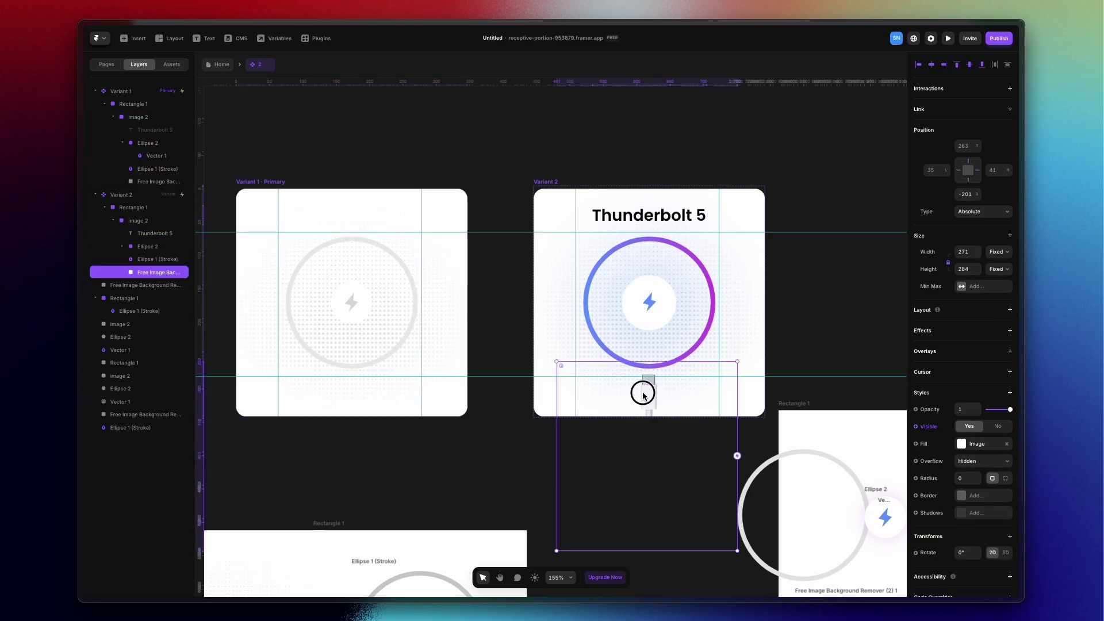
click(350, 421)
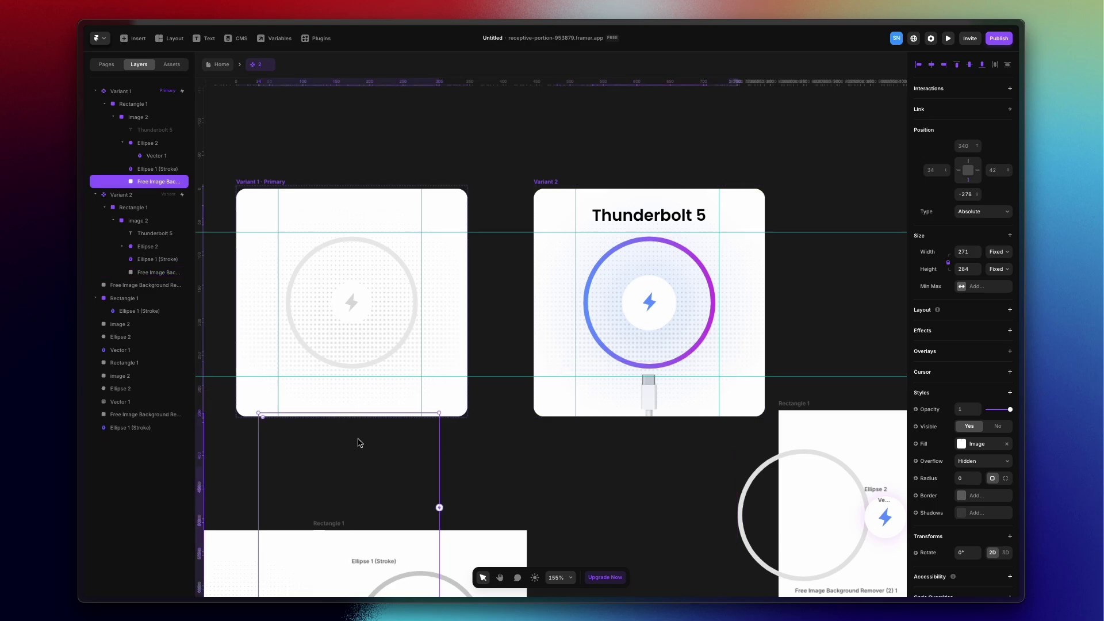
click(268, 182)
click(969, 109)
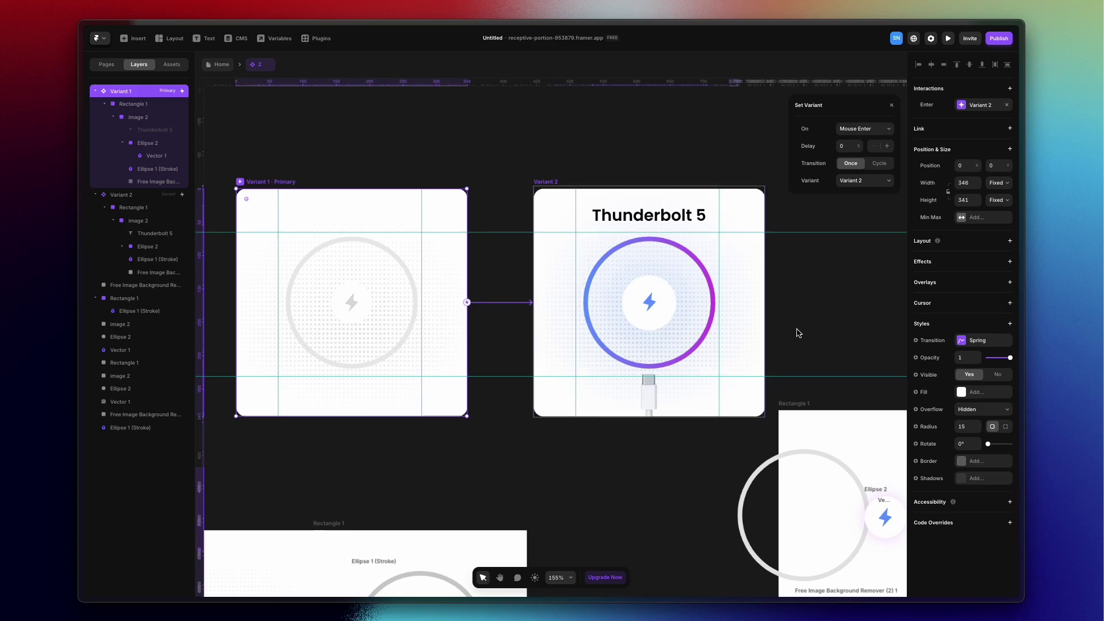
Confirm the Spring transition (0.4 s, bounce 0.2), then go back to the Home page grid.
click(969, 340)
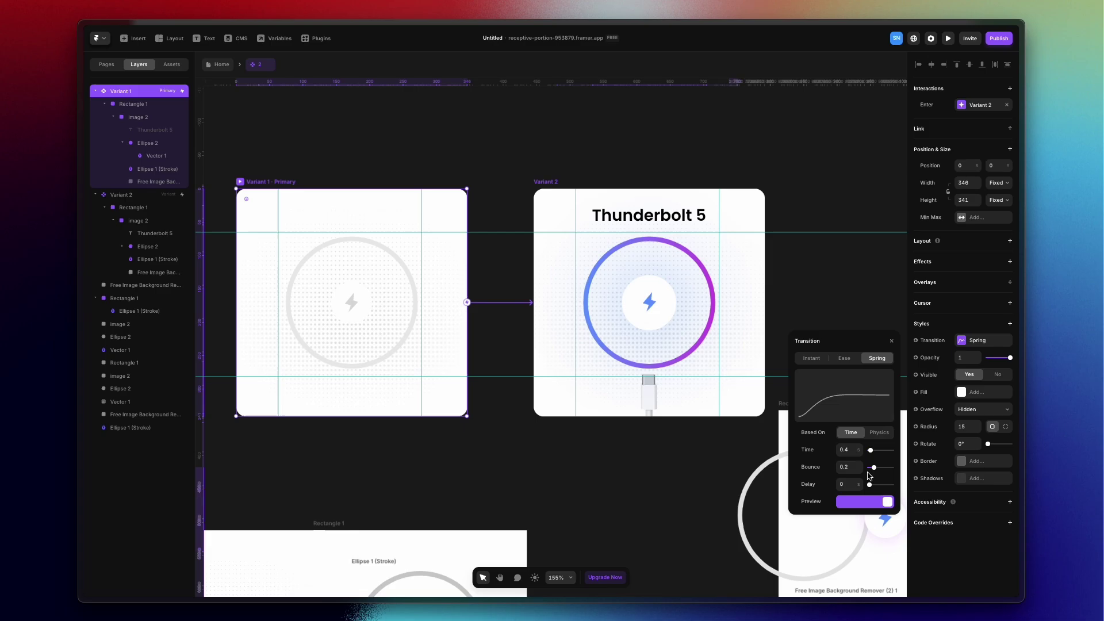
click(219, 65)
click(246, 328)
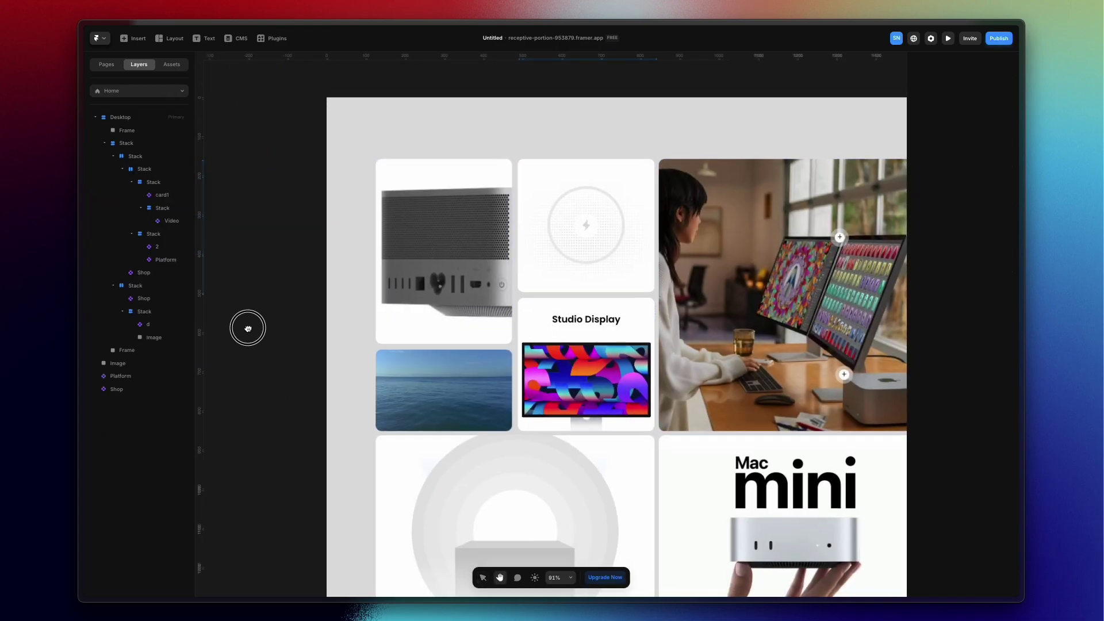
Inspect the Platform component's Studio Display image layer, then return to Home.
scroll(562, 272, down, 3)
scroll(563, 273, right, 2)
double_click(563, 272)
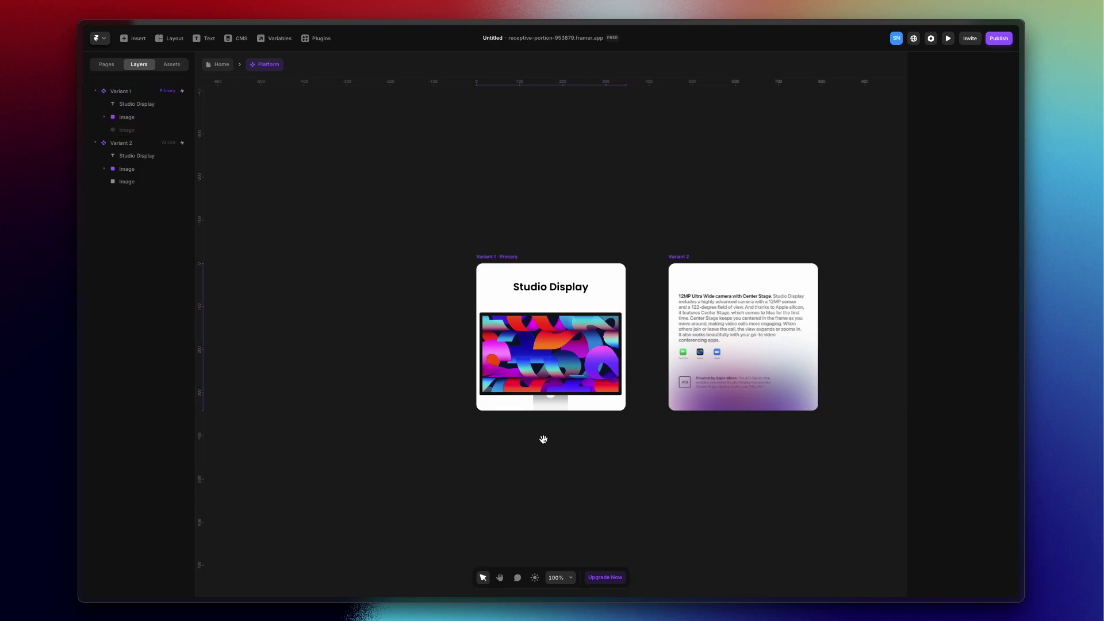
scroll(537, 345, right, 3)
scroll(538, 345, down, 1)
key(v)
key(shift+1)
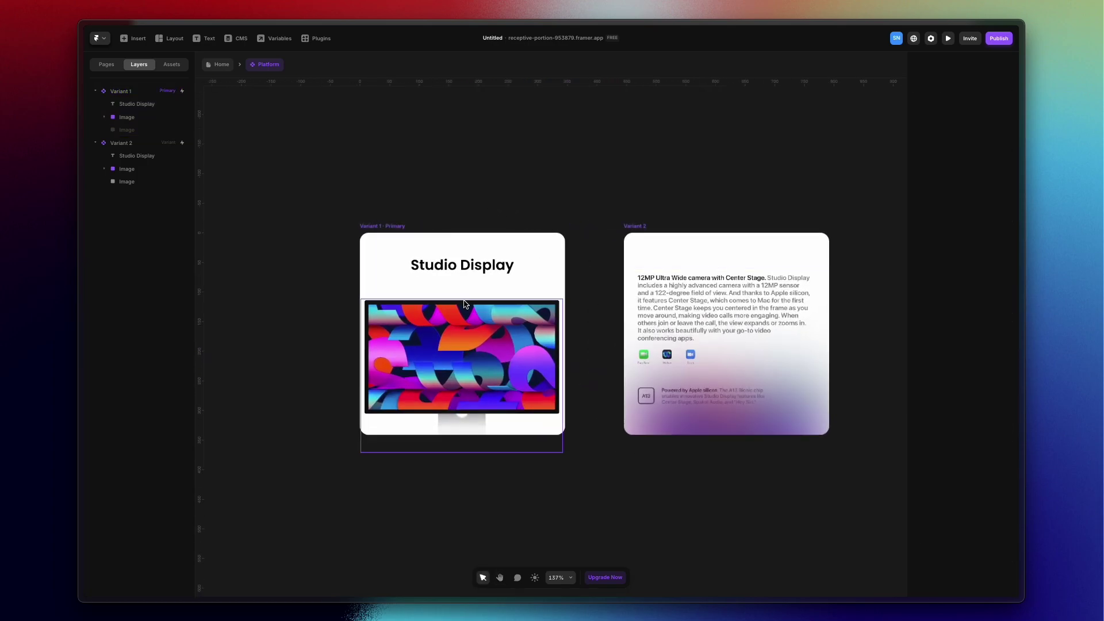
click(466, 304)
click(590, 492)
scroll(590, 492, right, 3)
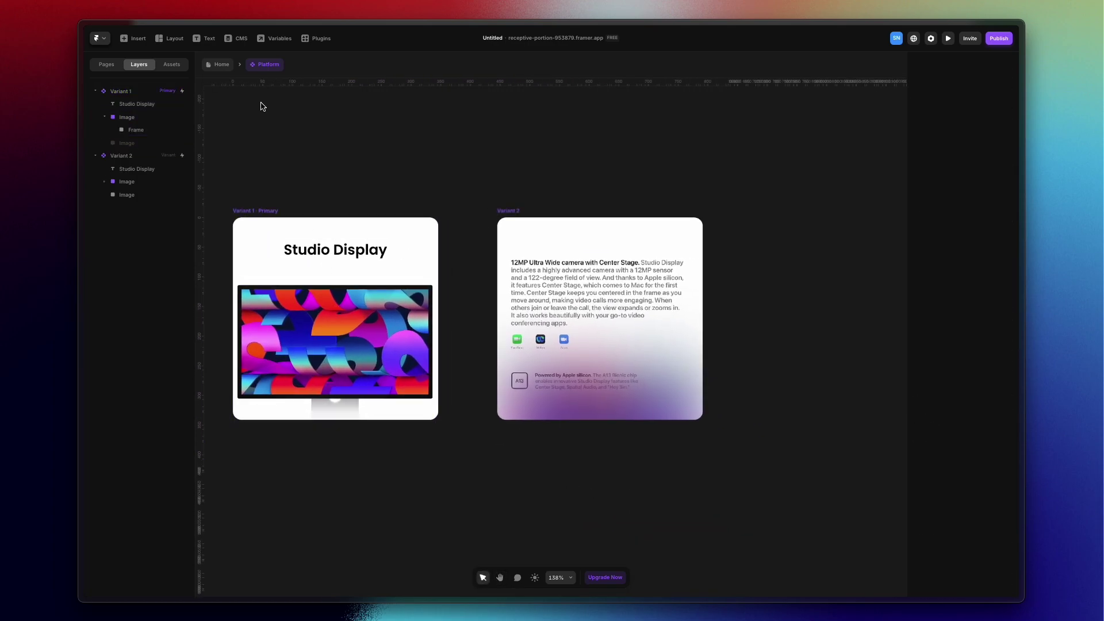
click(222, 64)
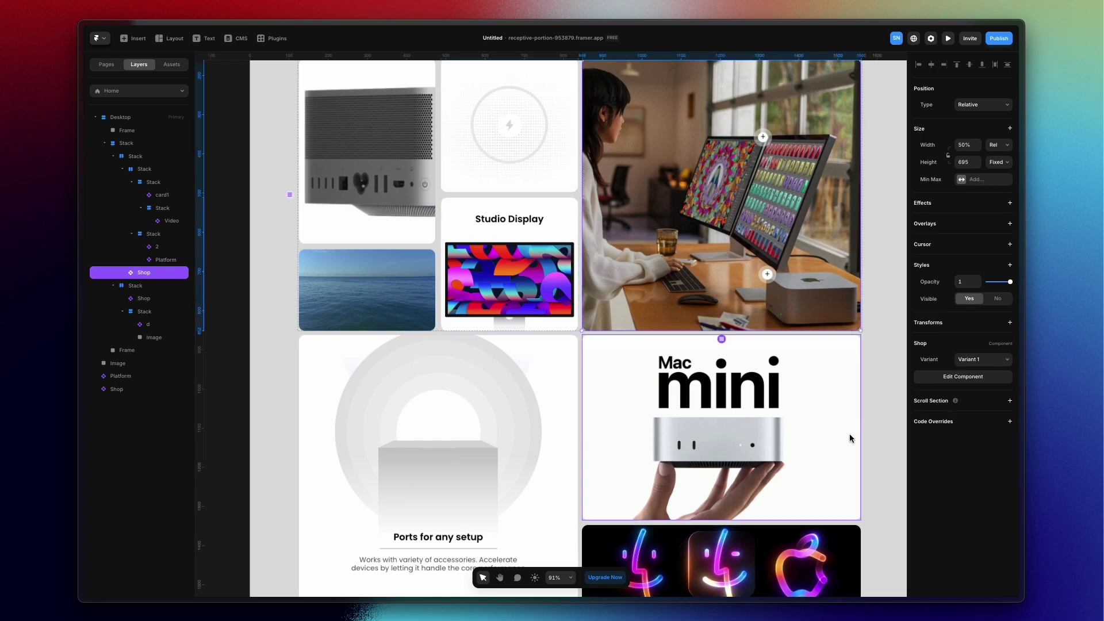
Open the Mac mini card component and check Variant 1's image and hidden Video layer.
click(796, 412)
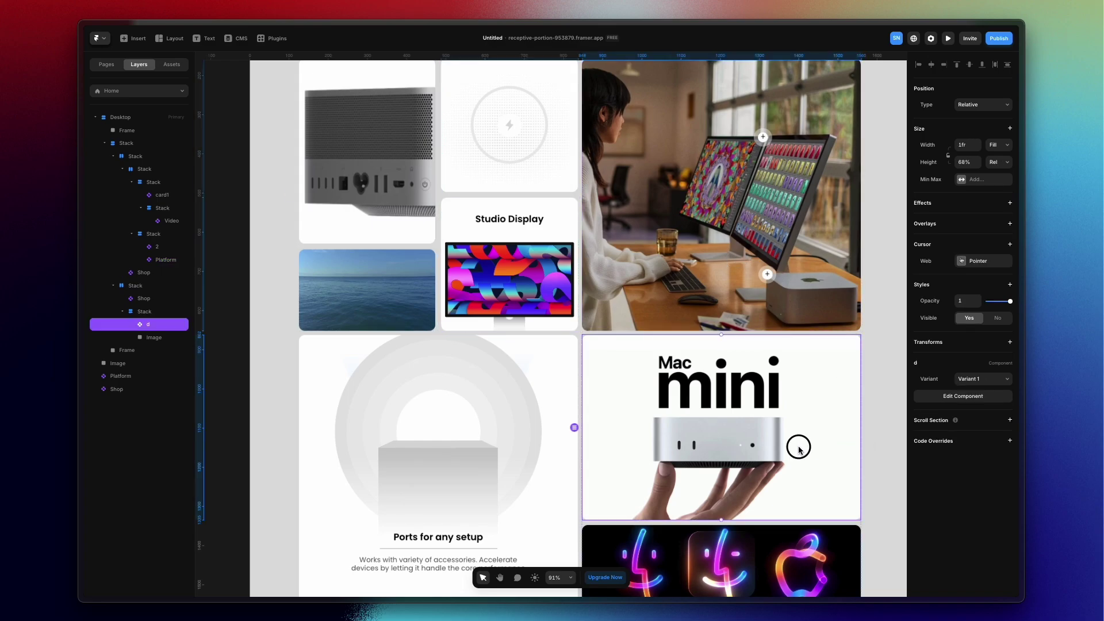
double_click(767, 419)
click(608, 455)
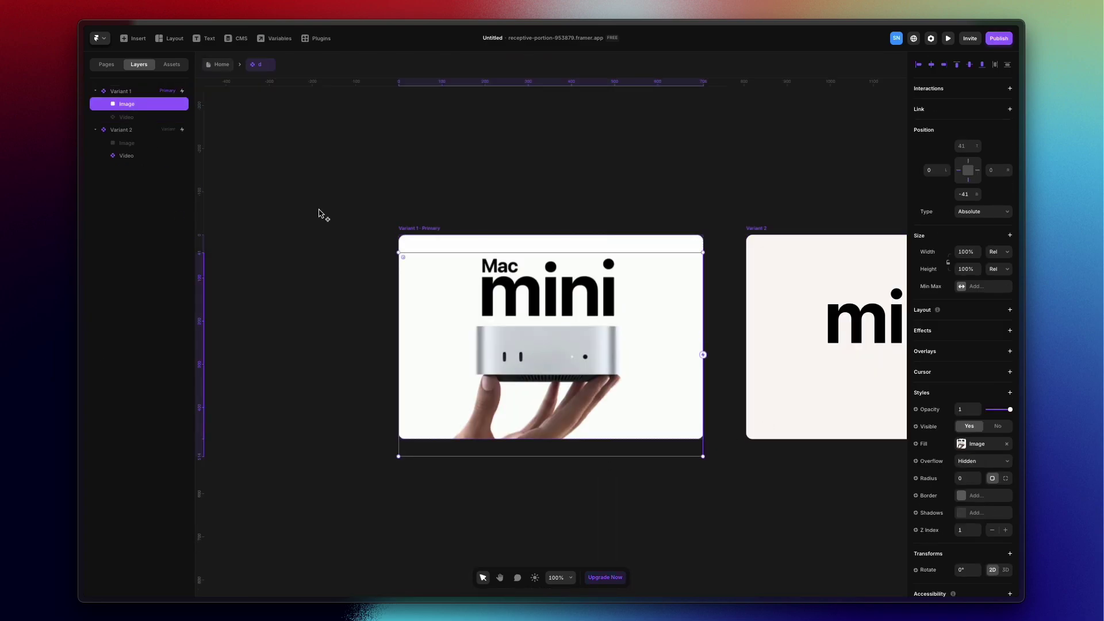
click(130, 119)
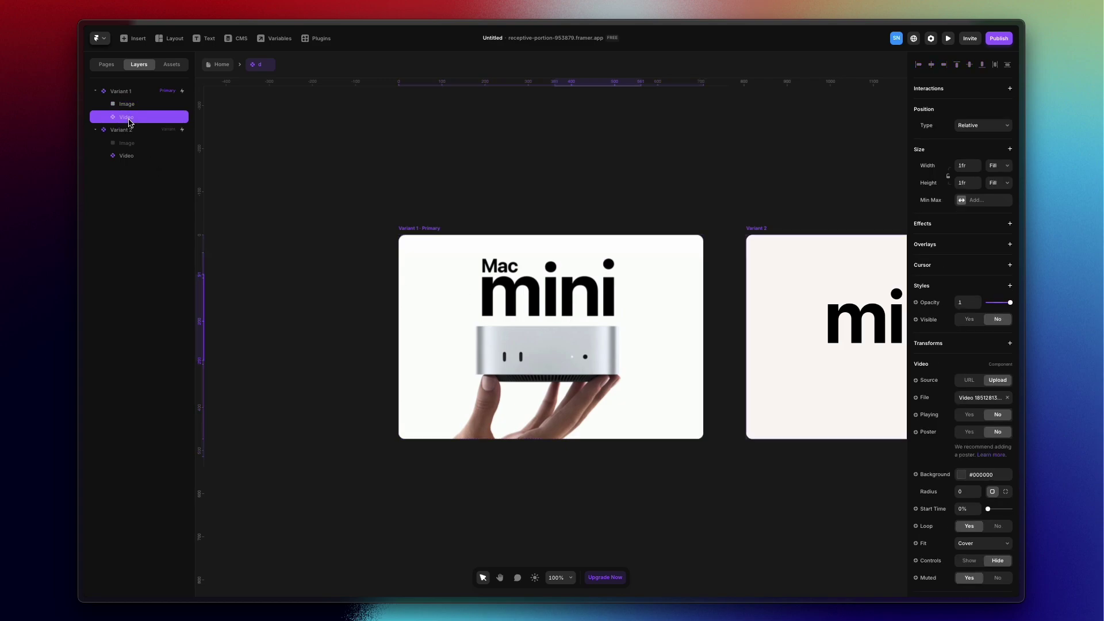
click(773, 481)
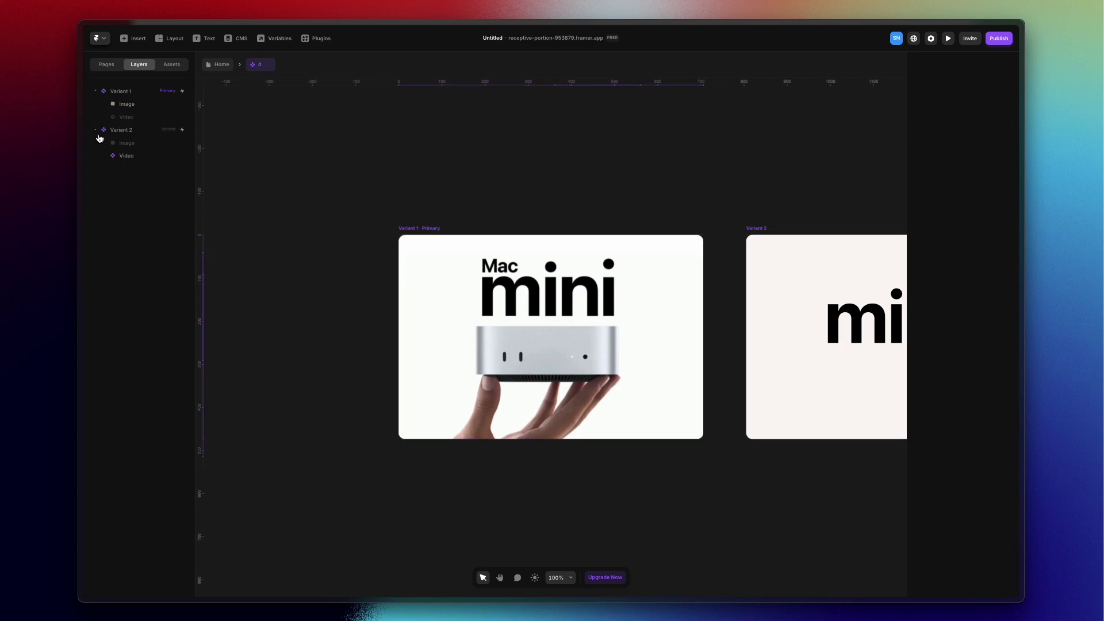
click(830, 560)
scroll(572, 439, right, 5)
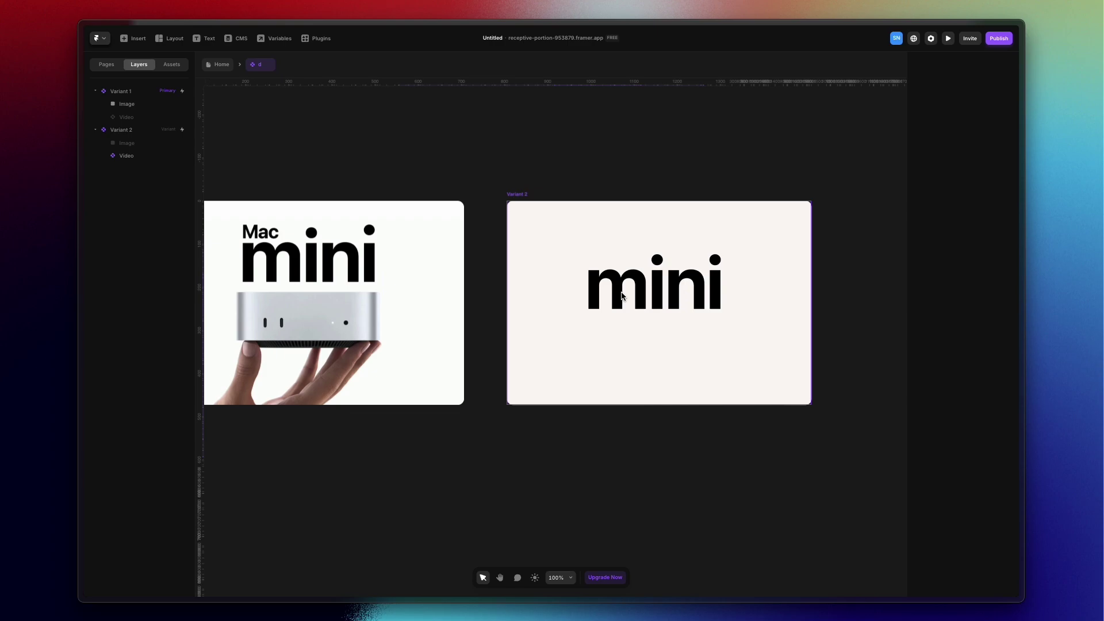
Check Variant 2's Video and hidden Image layers and both video playback settings, then return Home.
click(621, 296)
click(130, 143)
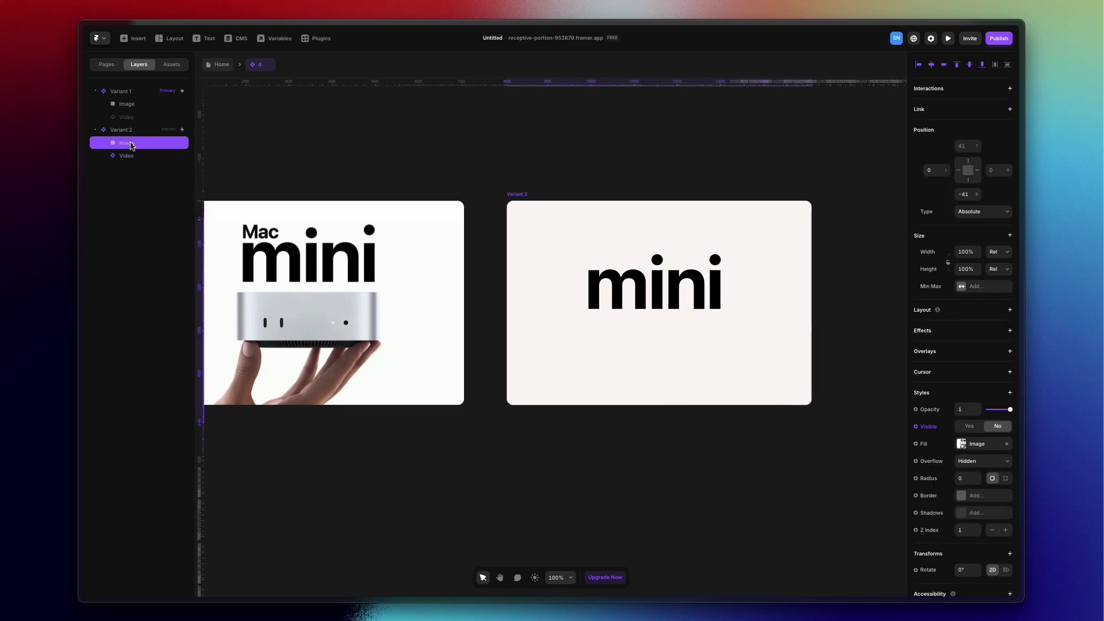
click(561, 267)
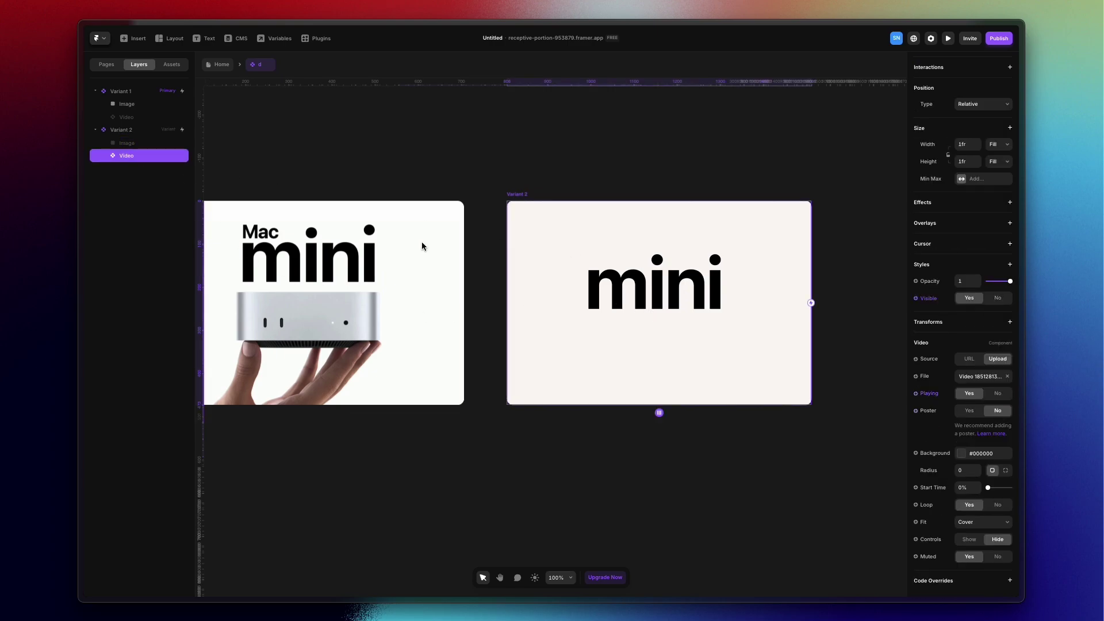
click(135, 120)
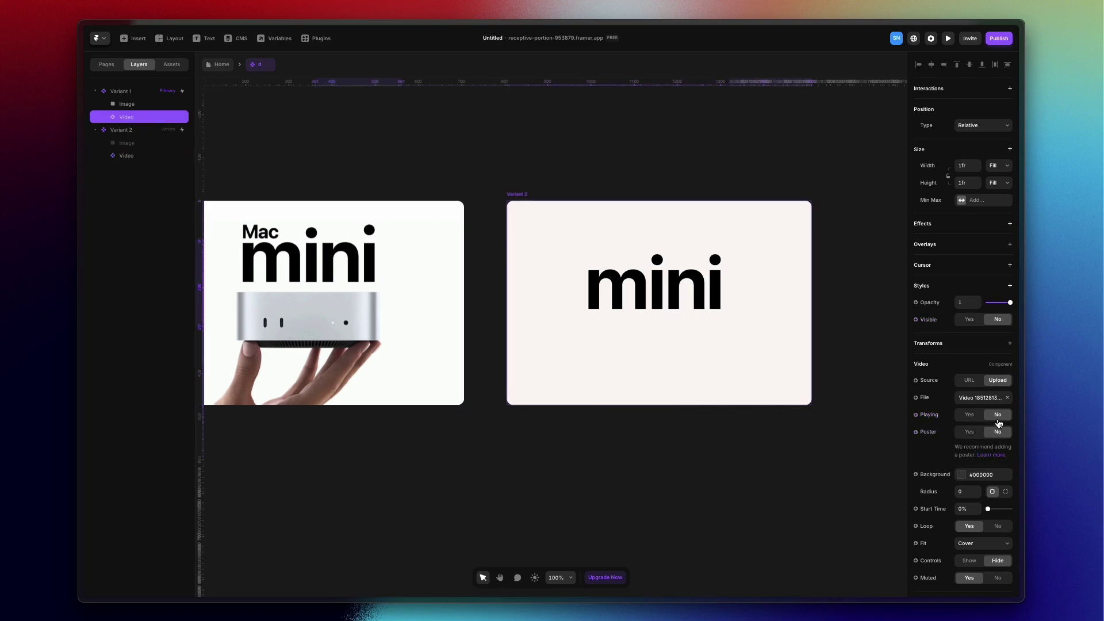
click(676, 322)
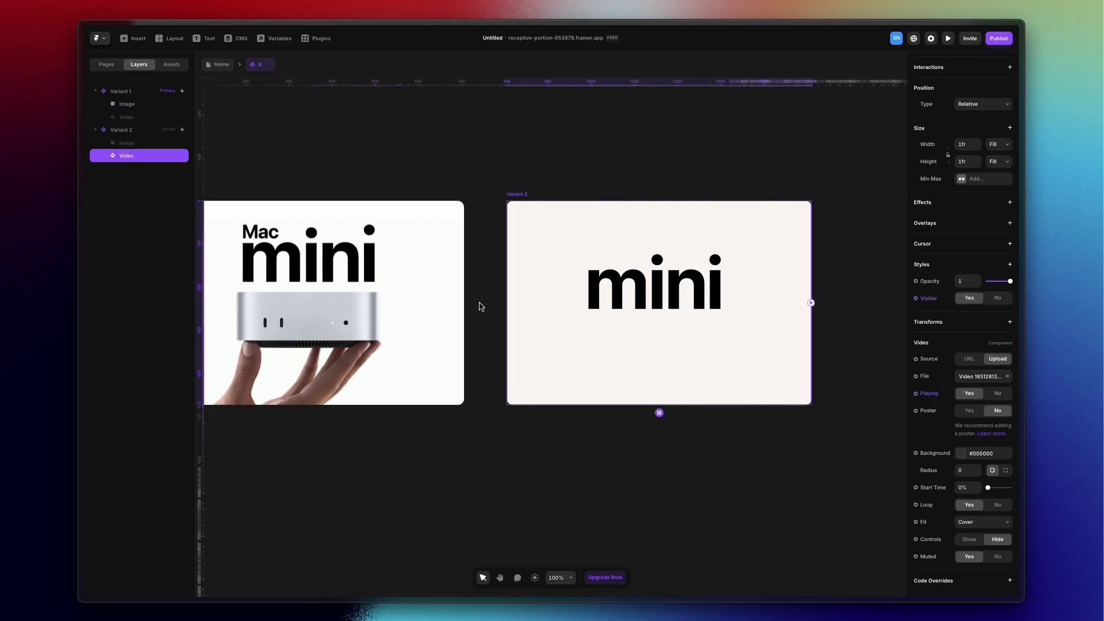
click(473, 284)
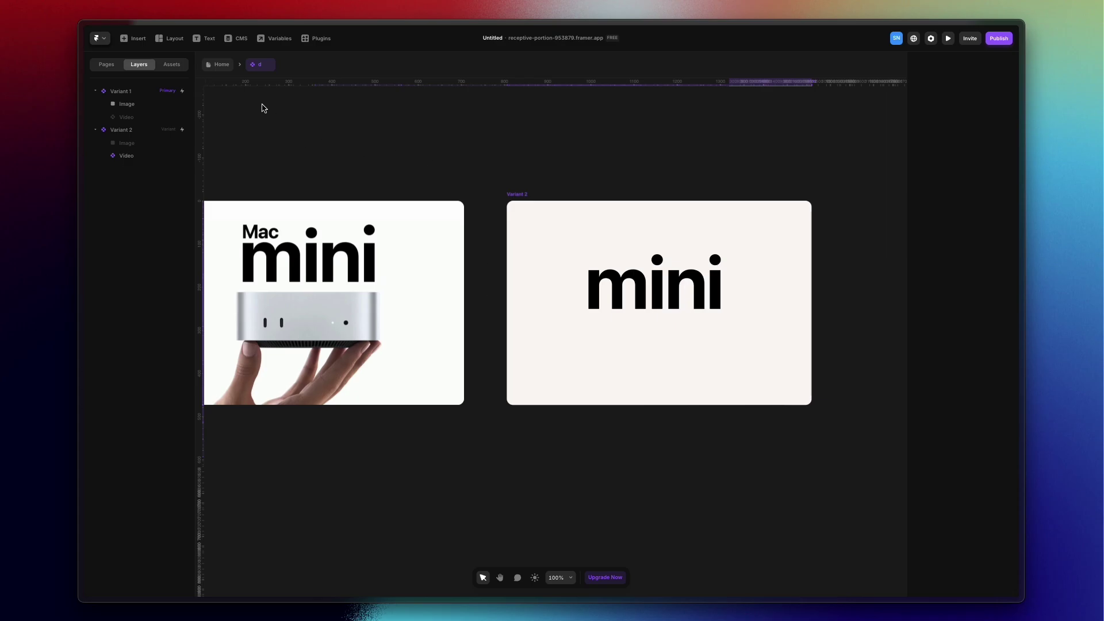
click(218, 64)
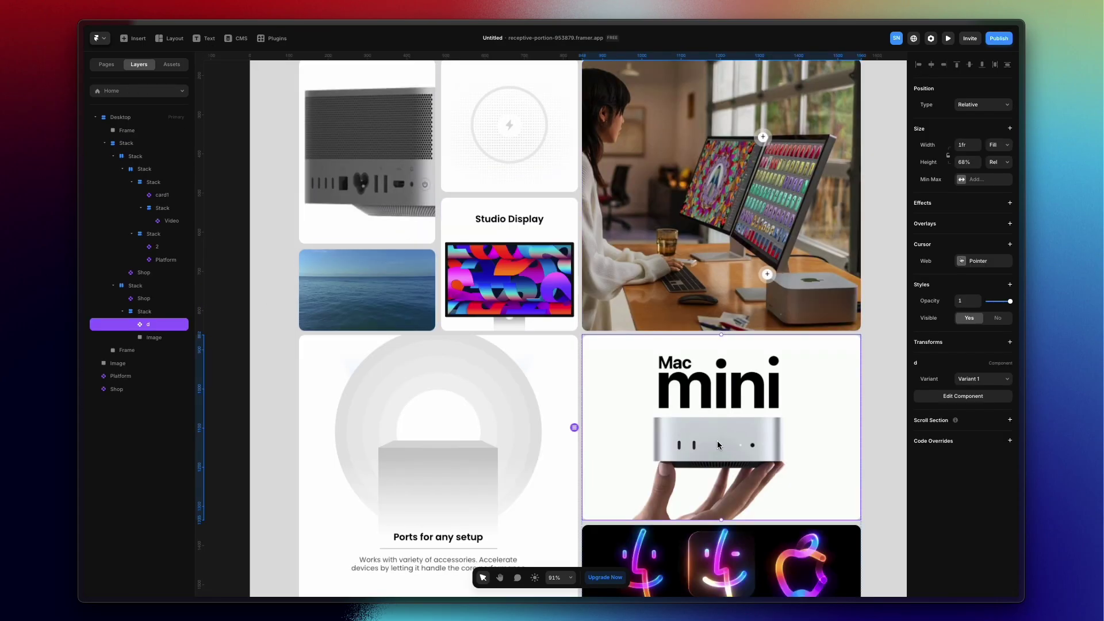
Open the Shop component and inspect Variant 1's desk photo and plus-button hotspots linking to Variant 2.
scroll(718, 444, down, 2)
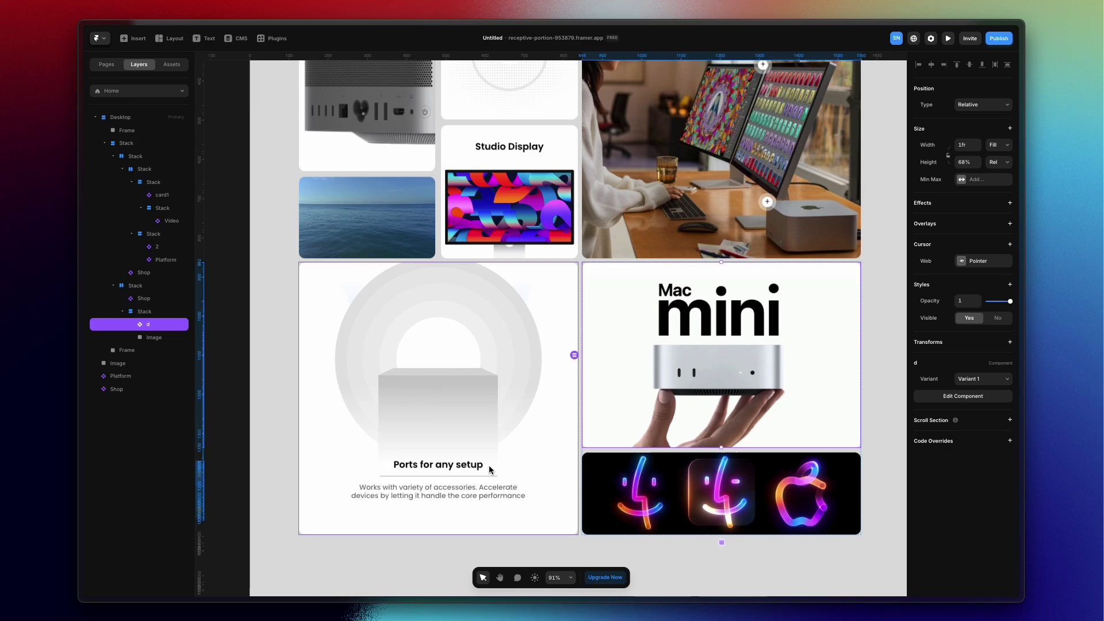
double_click(674, 193)
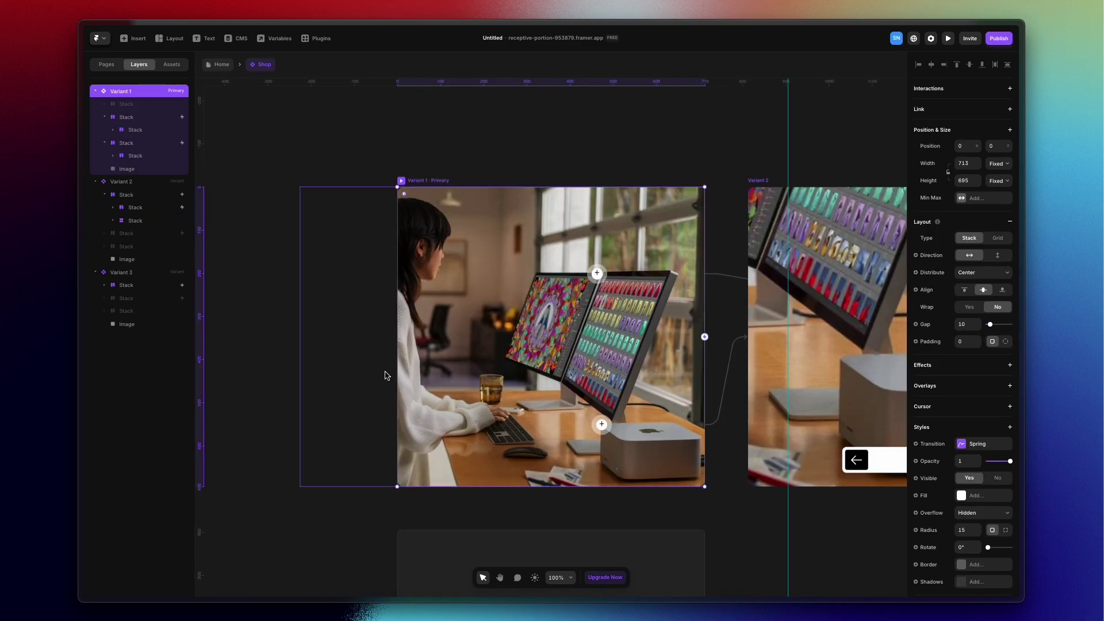
click(299, 287)
scroll(295, 283, right, 3)
scroll(296, 283, down, 1)
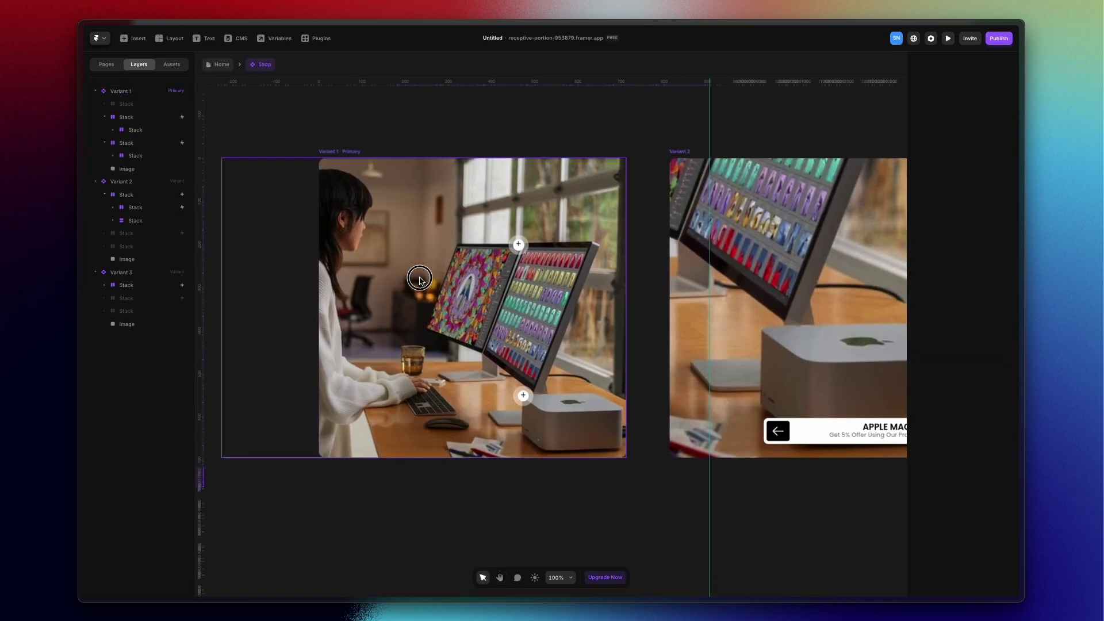
click(419, 281)
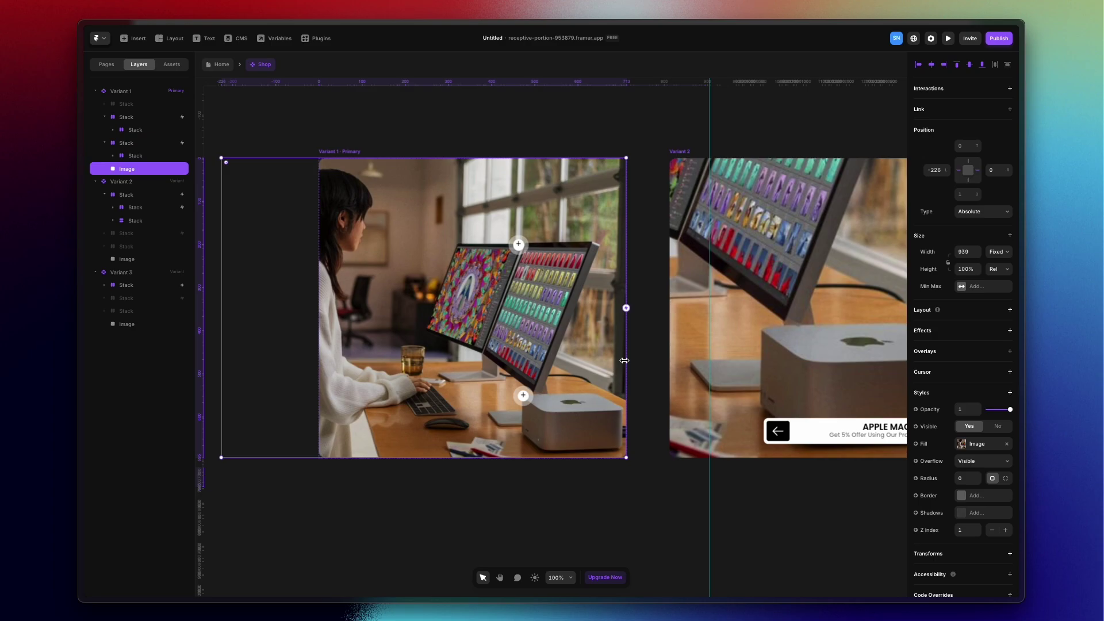
click(518, 245)
click(513, 391)
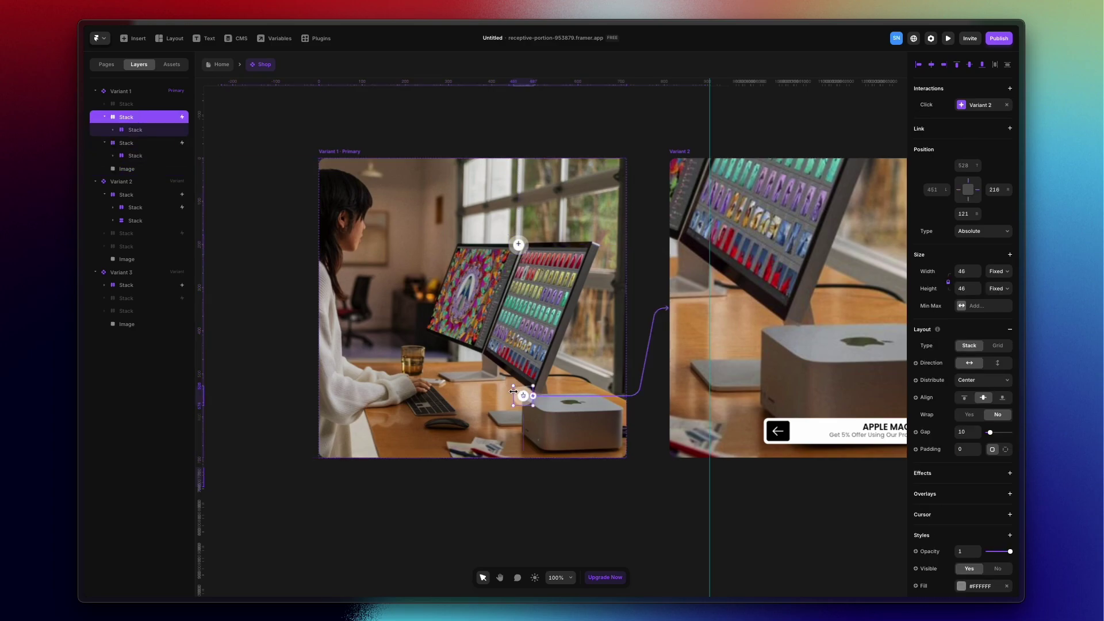
click(515, 395)
click(732, 488)
Inspect the APPLE MAC STUDIO M4 variant's banner and background photo.
drag(810, 463, 635, 467)
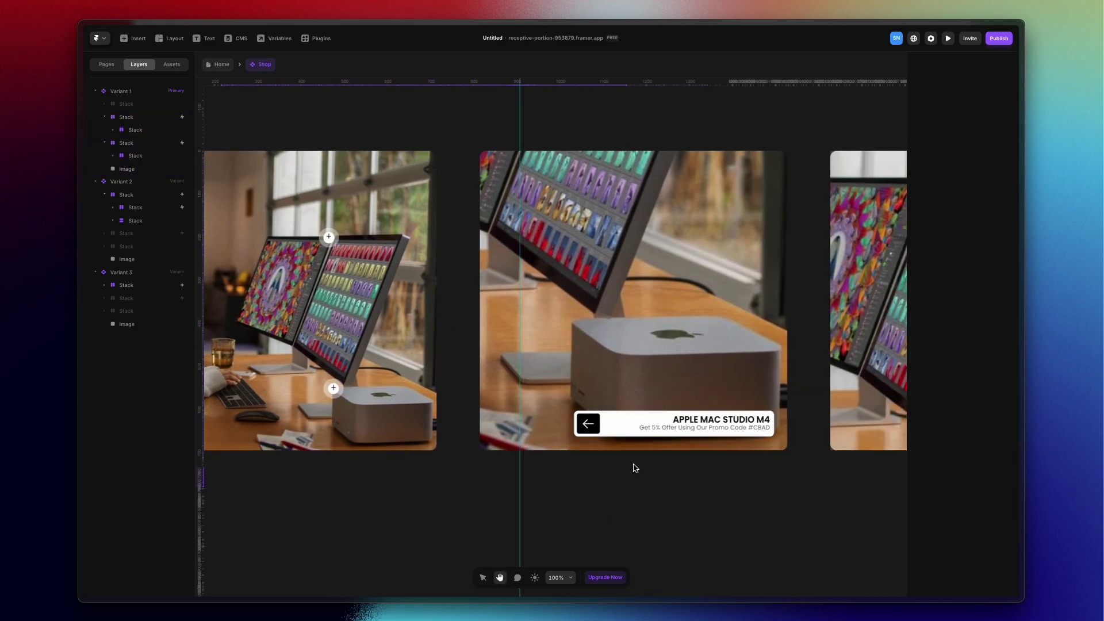
click(129, 195)
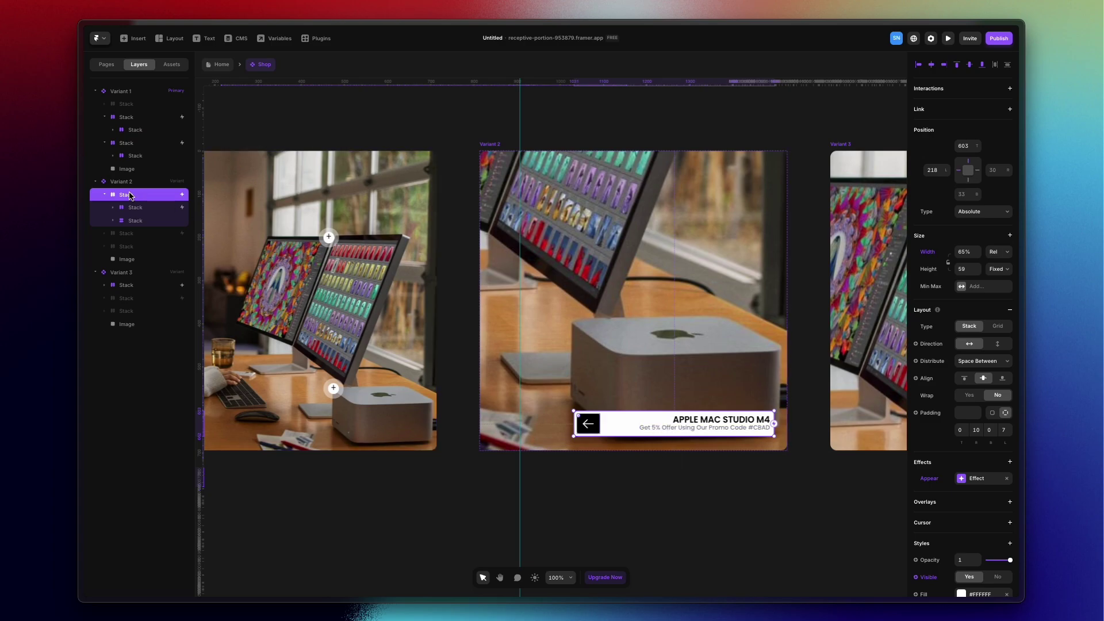
click(633, 482)
drag(633, 481, 780, 481)
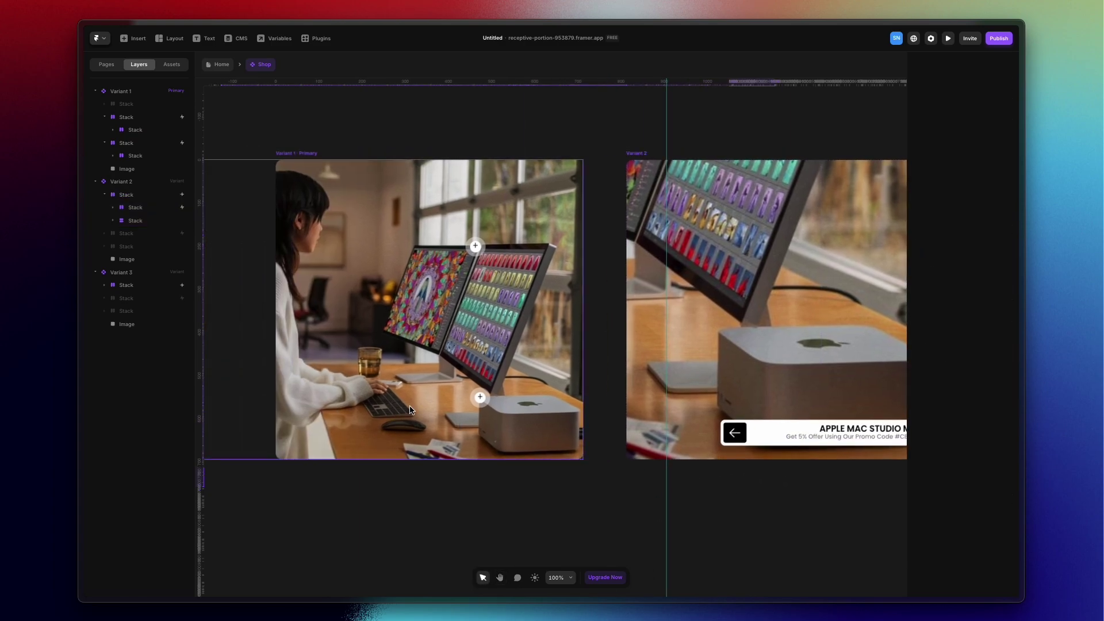
key(h)
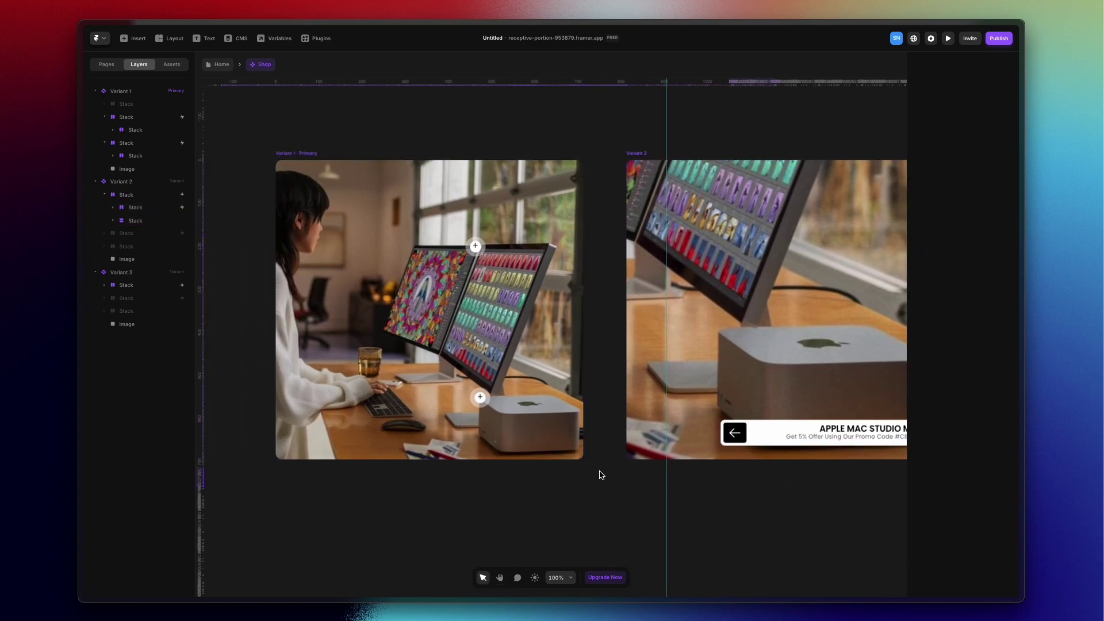
drag(598, 473, 501, 488)
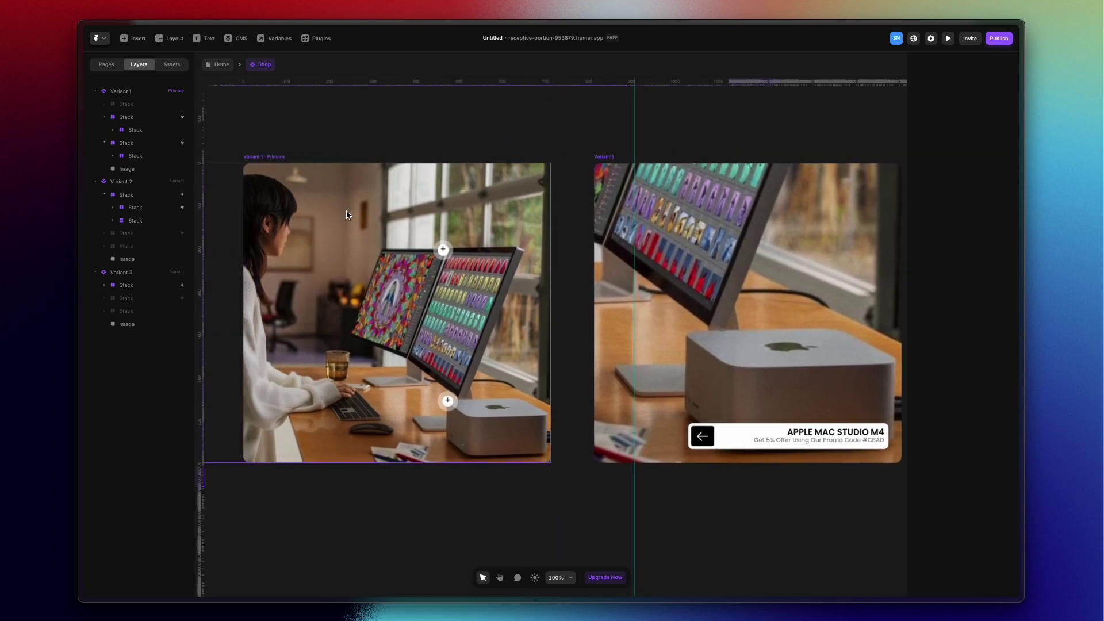
click(535, 320)
drag(564, 321, 426, 321)
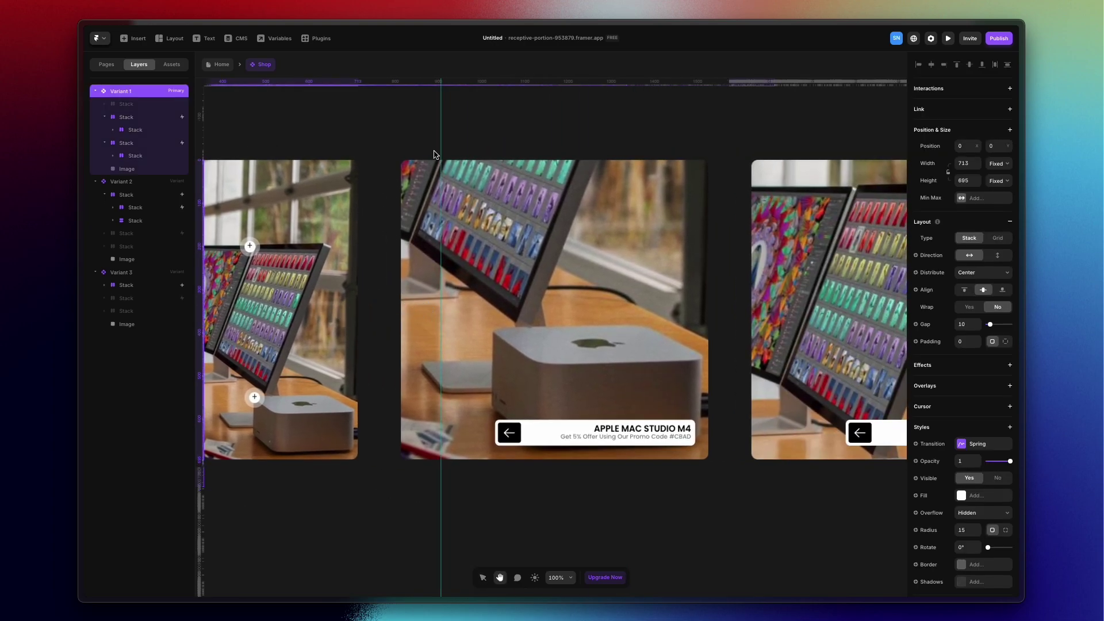
key(v)
click(581, 344)
click(510, 295)
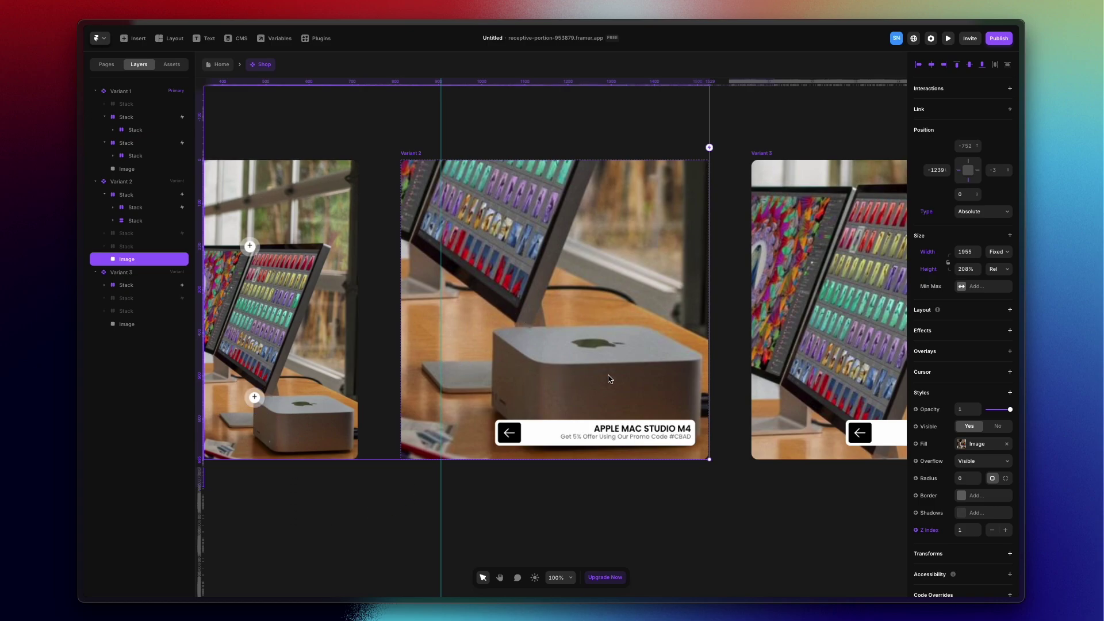
Pan across to view the APPLE Studio Display promo variant.
scroll(611, 376, up, 2)
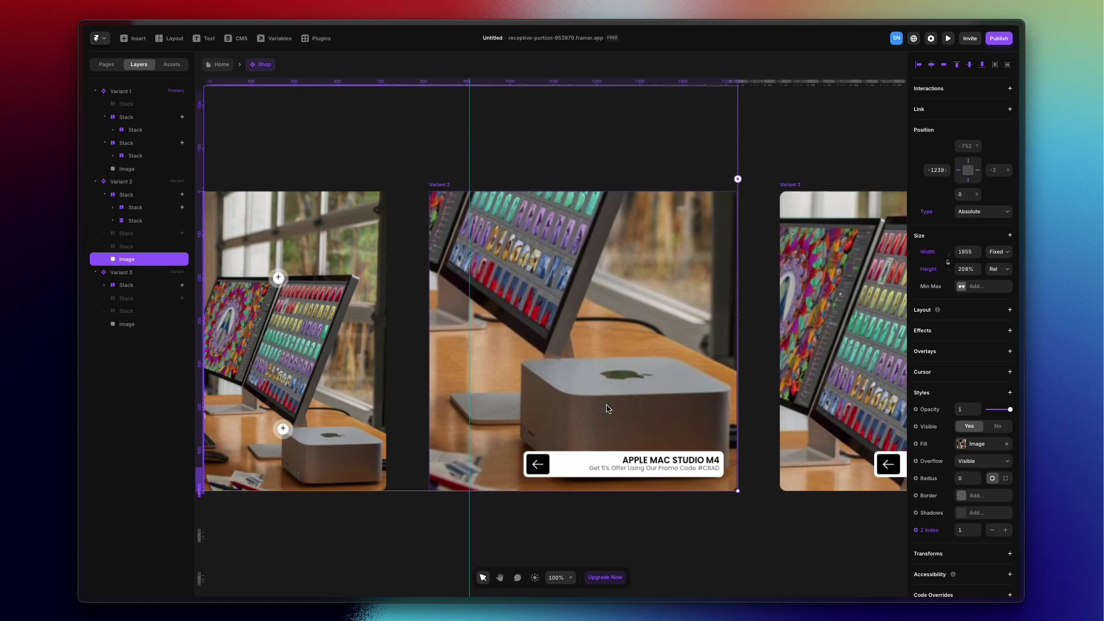
click(707, 537)
key(h)
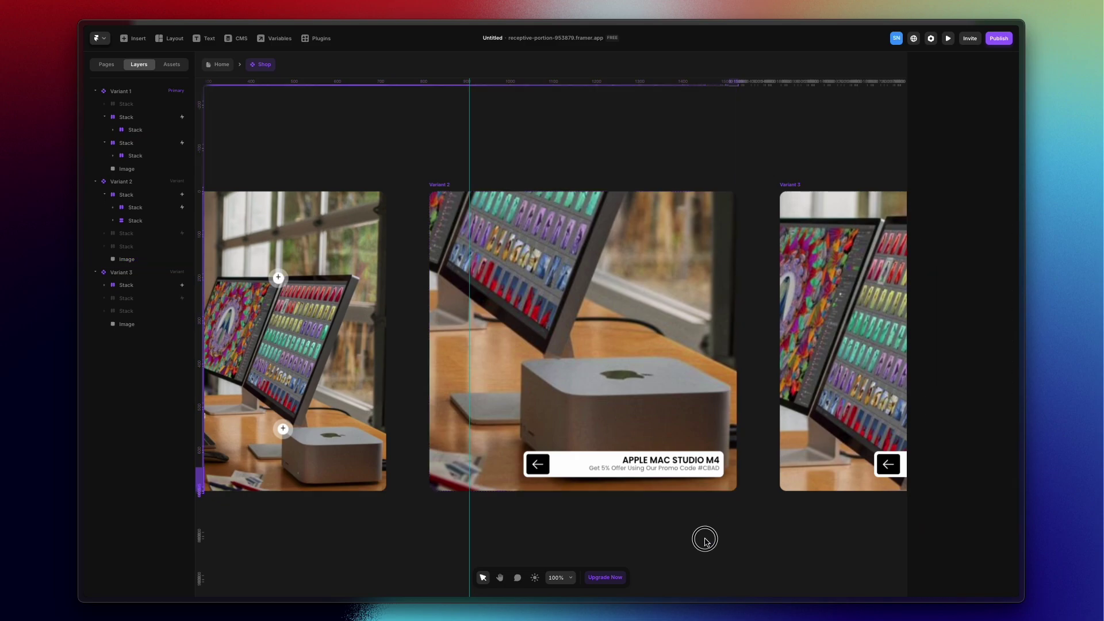
drag(708, 537, 614, 490)
scroll(614, 489, right, 3)
key(v)
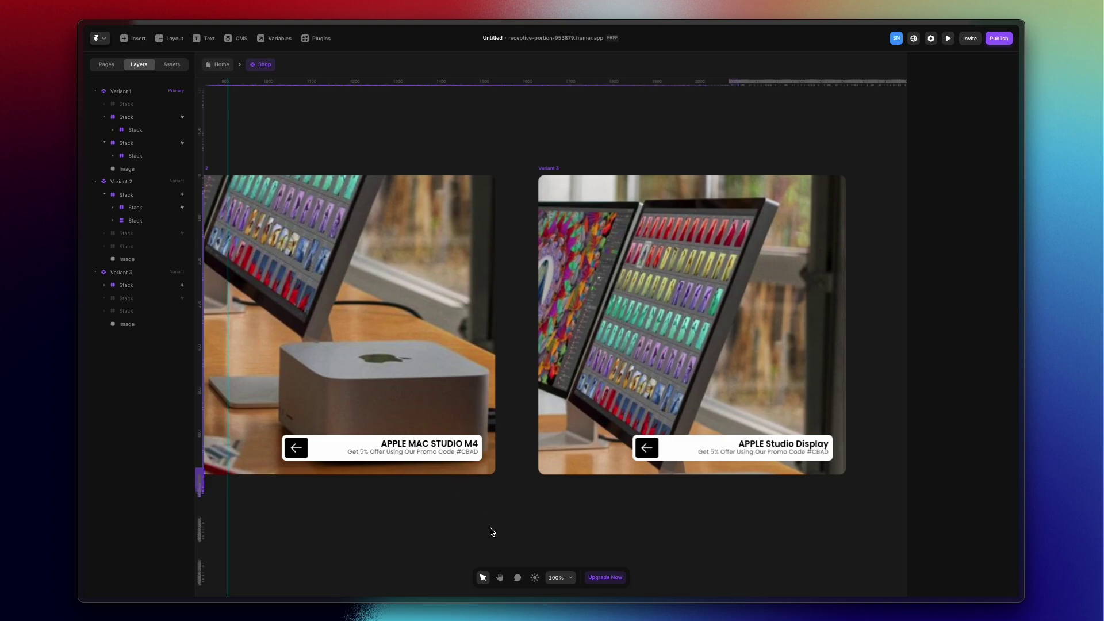
scroll(695, 505, left, 5)
scroll(557, 488, down, 3)
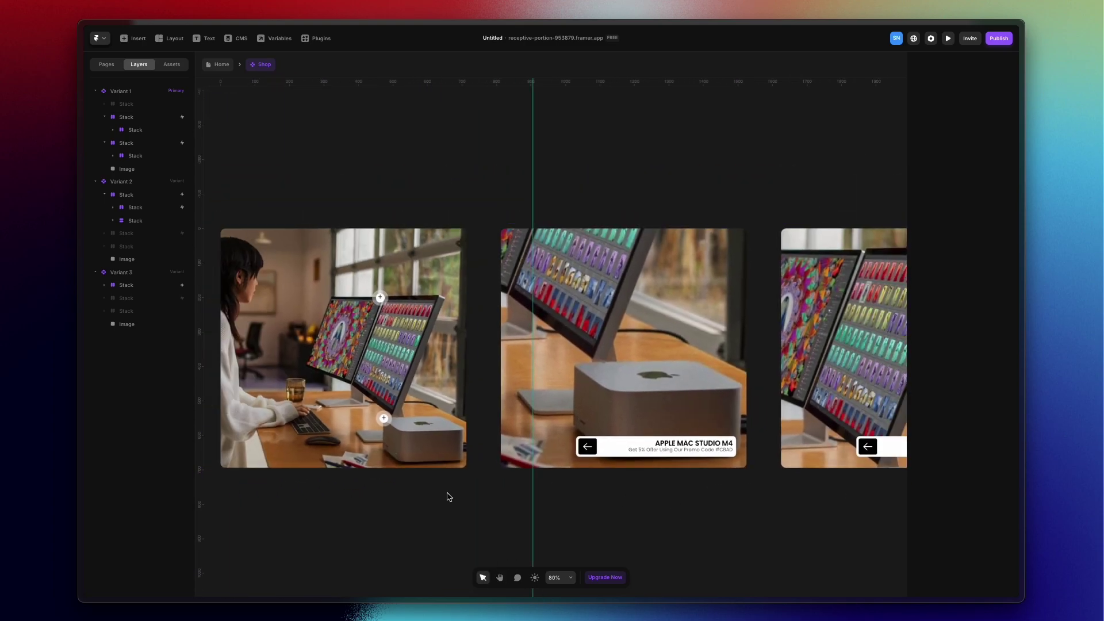
Review the hotspot's Click → Set Variant (Variant 2) interaction and Variant 2's Spring transition.
click(386, 425)
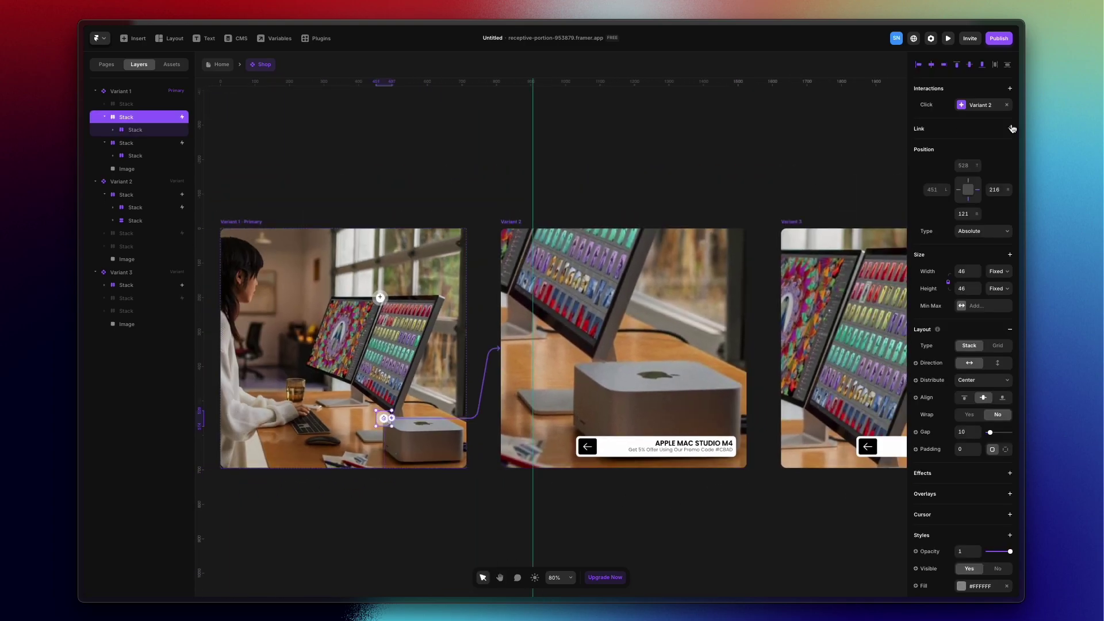
click(972, 110)
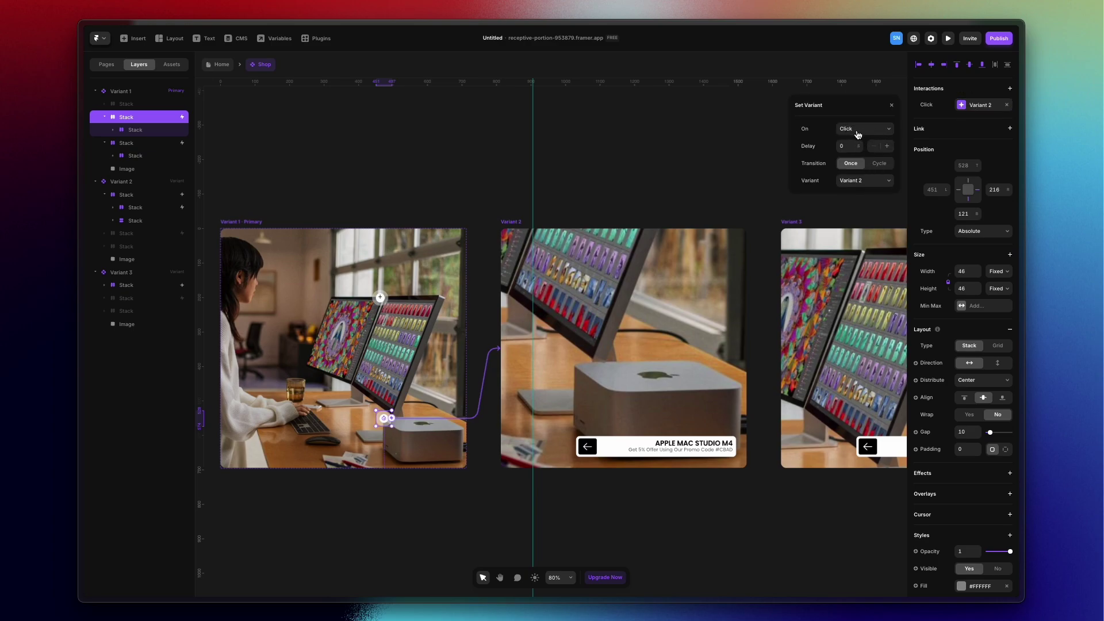
click(877, 540)
scroll(813, 510, right, 2)
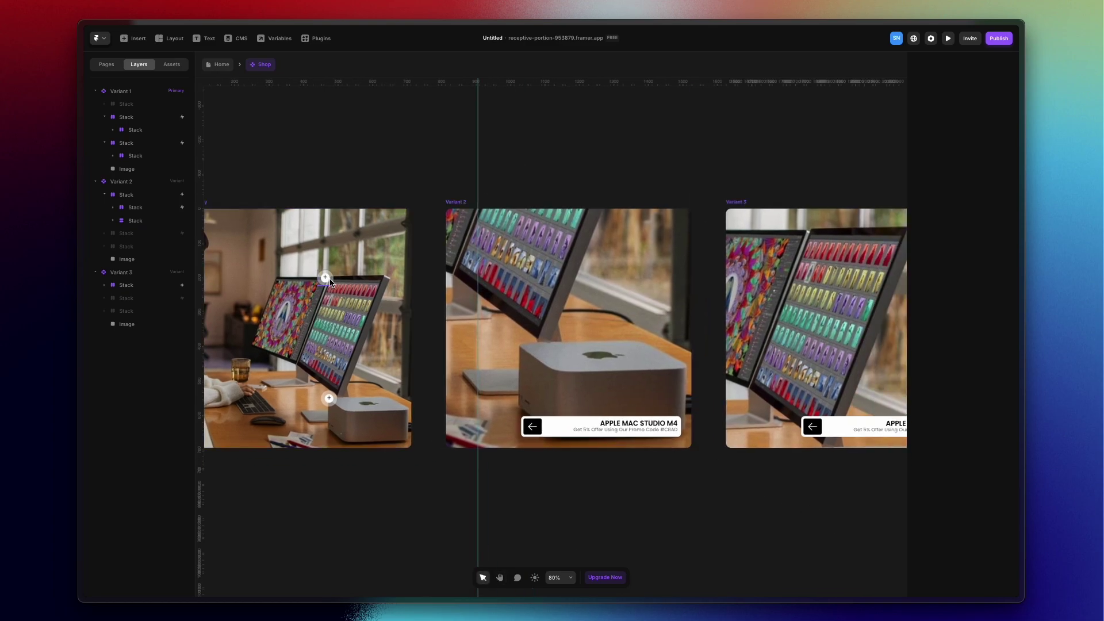
click(696, 443)
key(Escape)
click(687, 443)
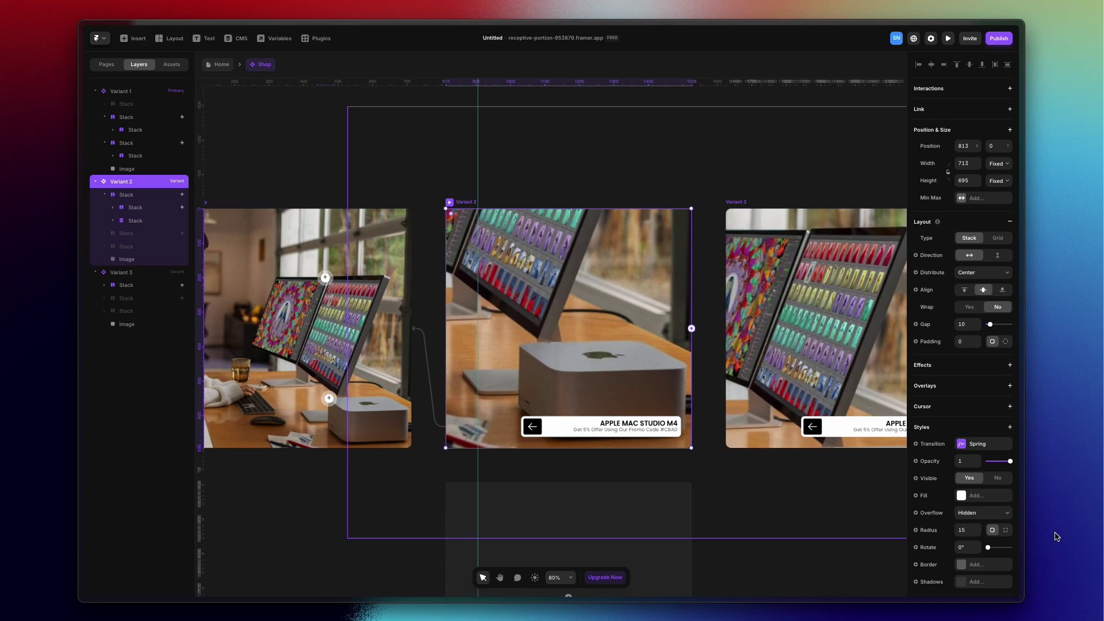
click(985, 450)
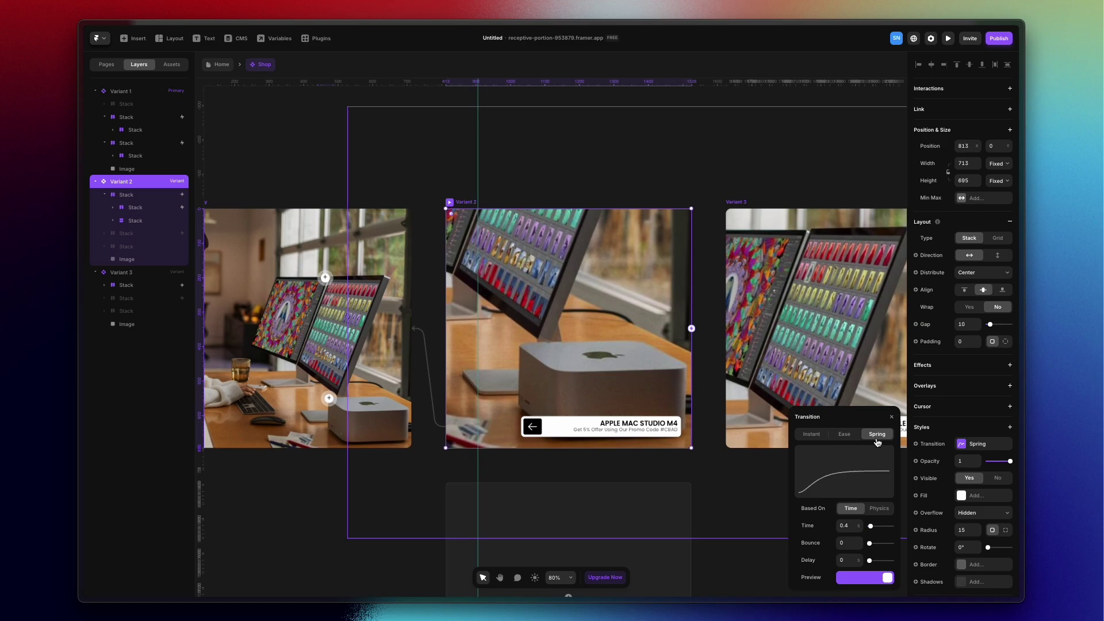
click(737, 578)
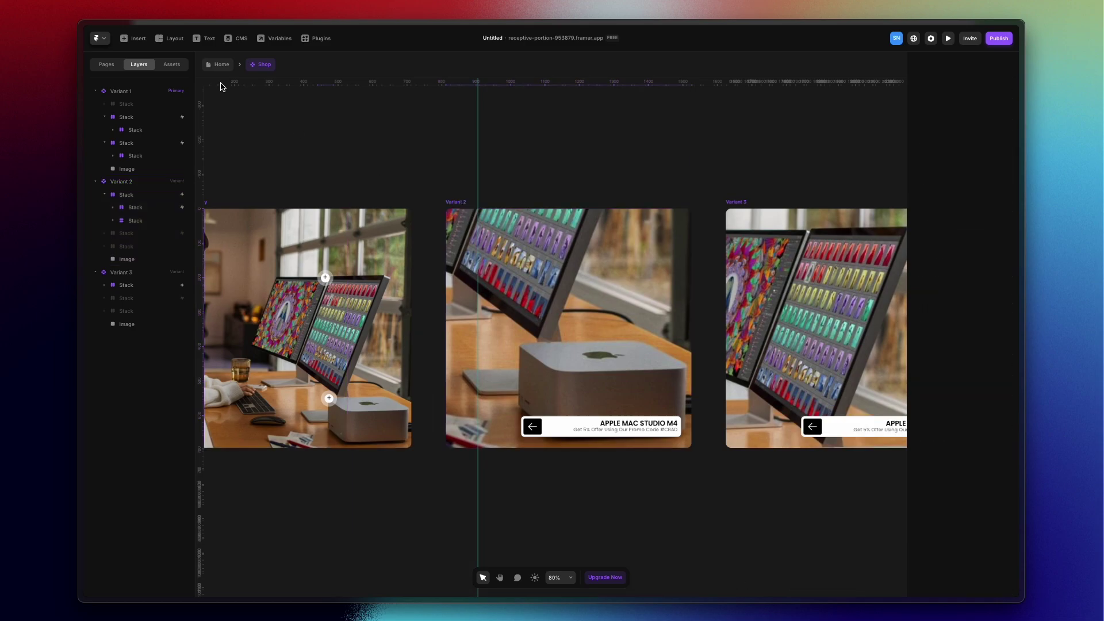
Preview the Shop card, zooming to the Studio Display via the hotspot and back.
click(948, 38)
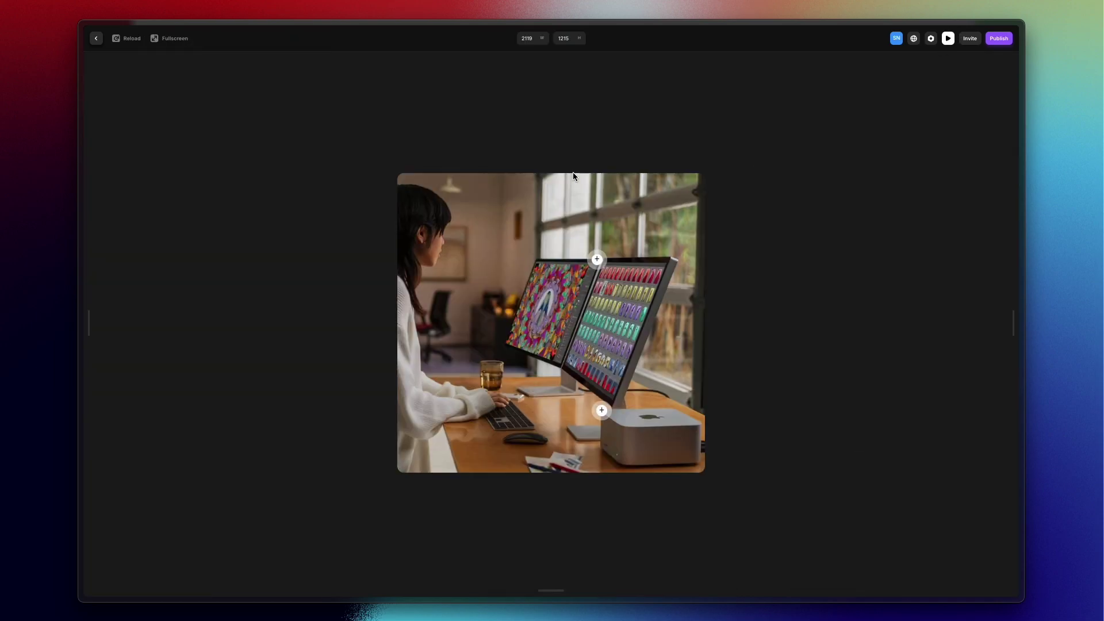
click(604, 261)
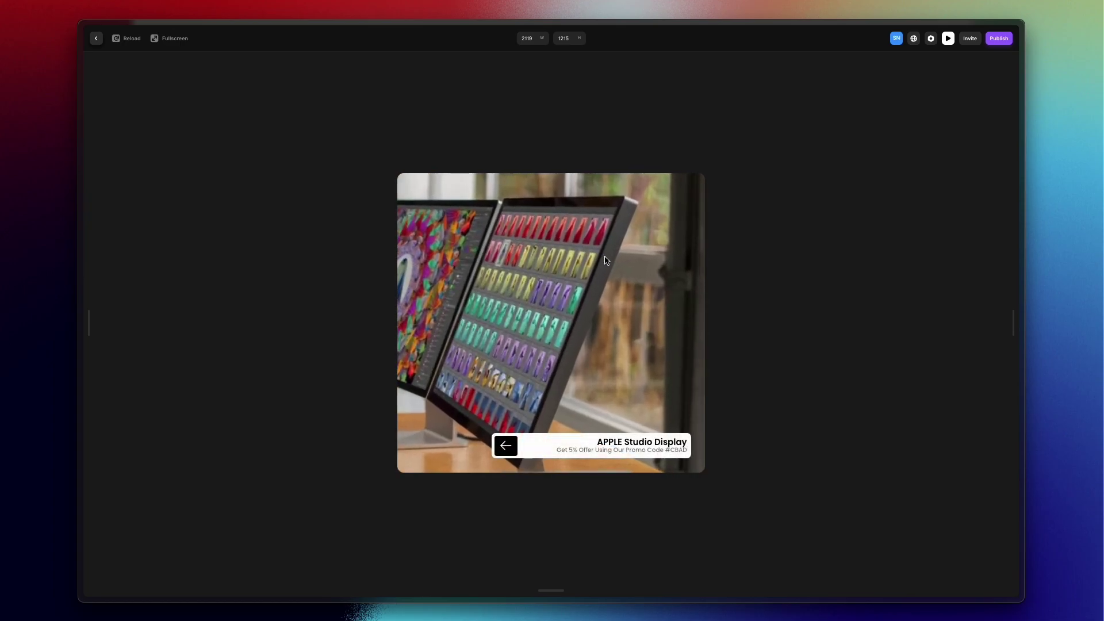
click(506, 445)
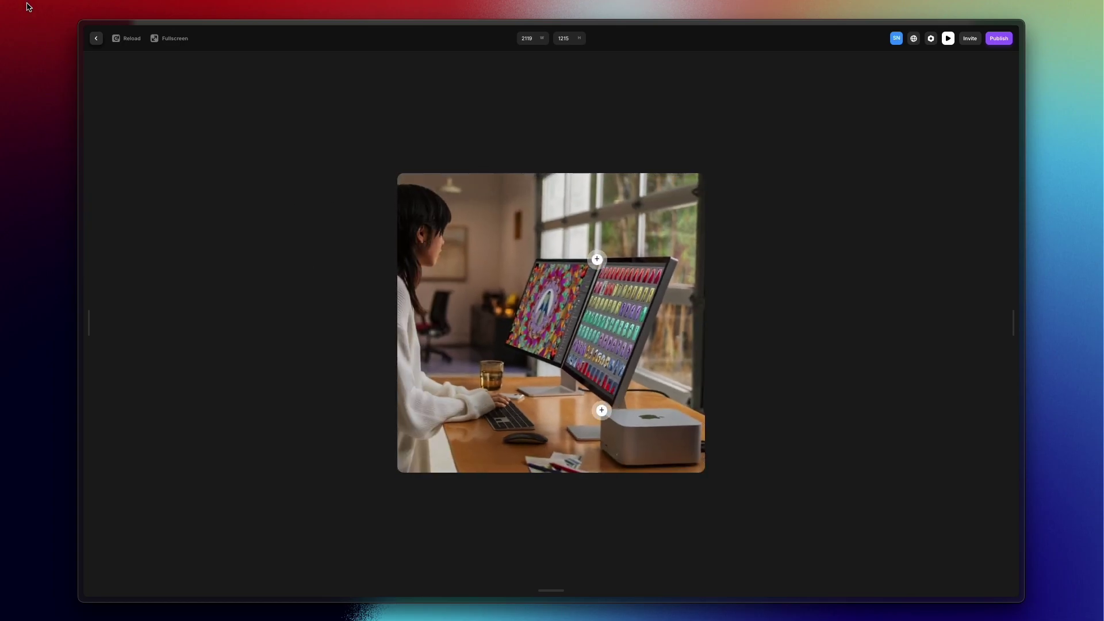
Give the Variant 2 caption card an Appear effect from opacity 0 with Spring bounce 0.2.
click(96, 38)
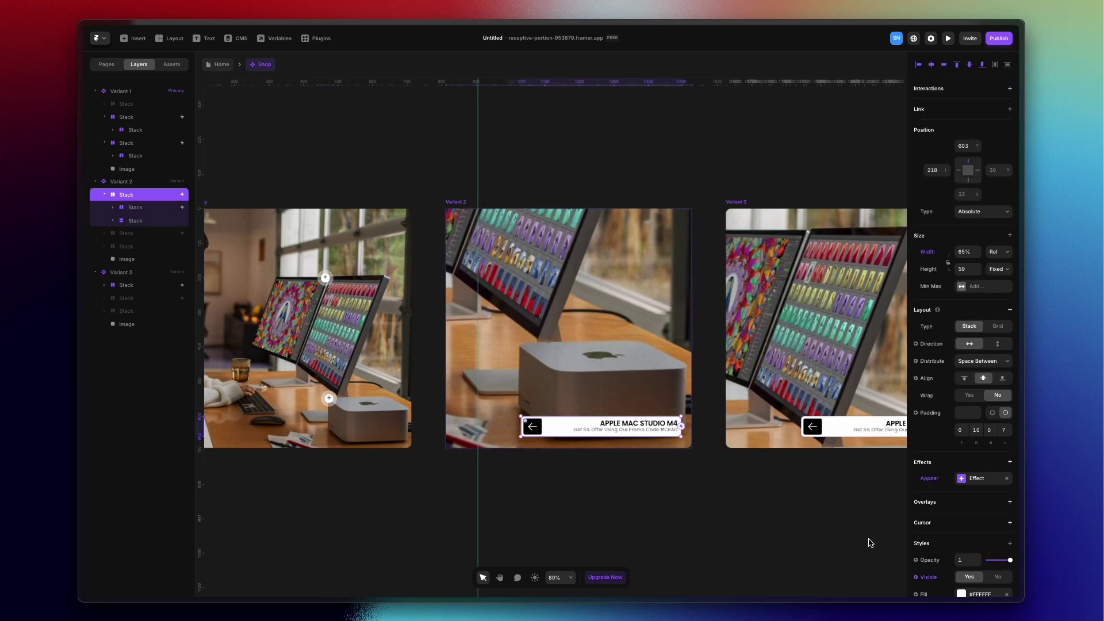
click(973, 484)
click(857, 537)
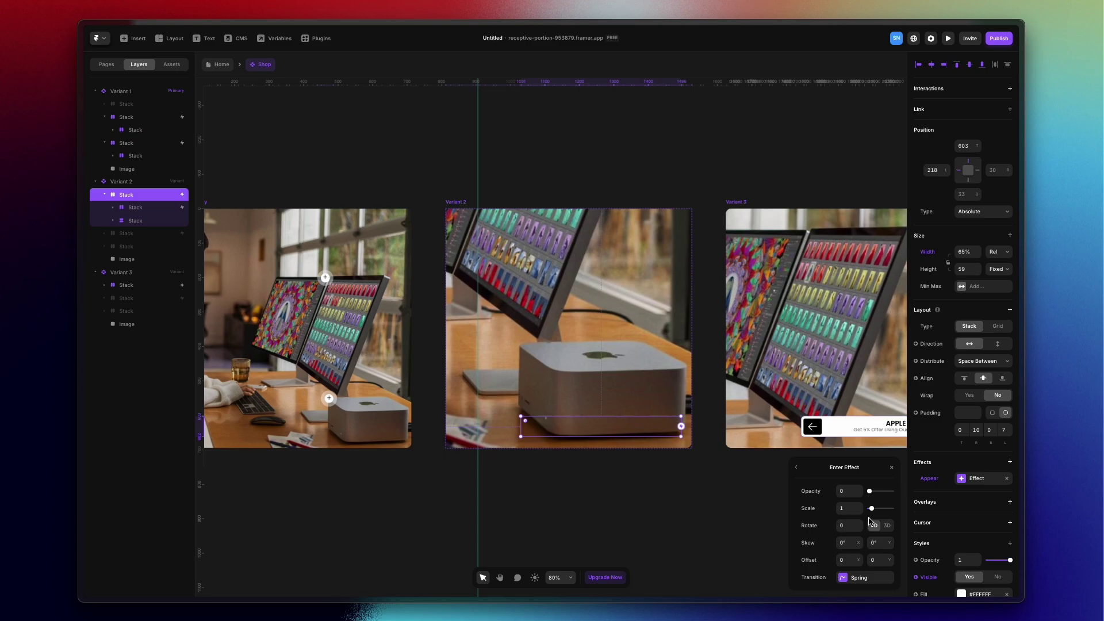
click(867, 573)
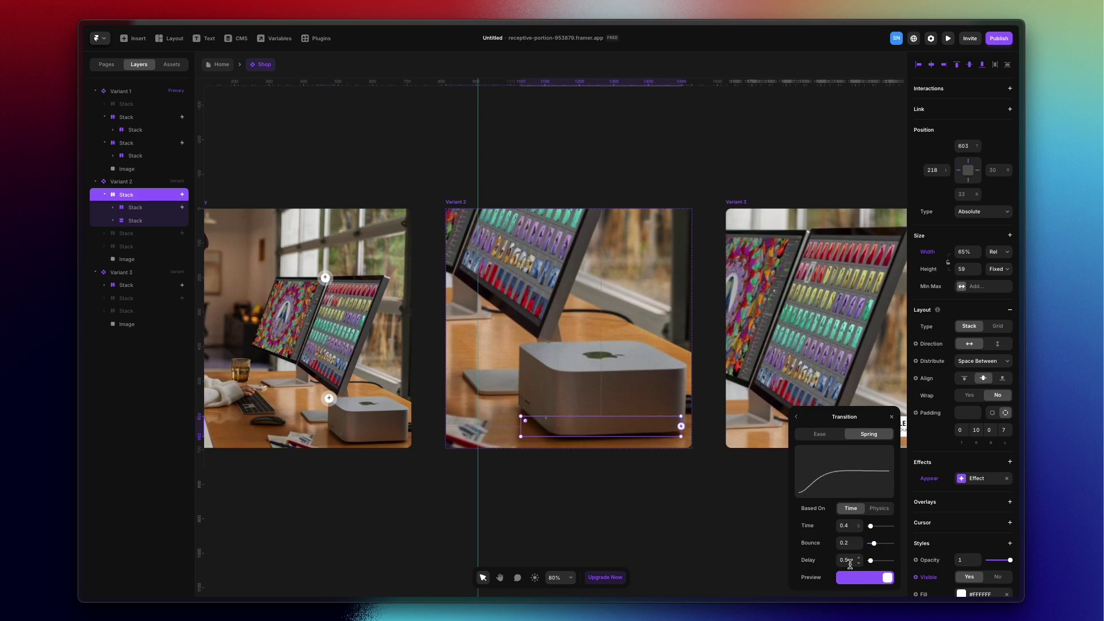
click(716, 535)
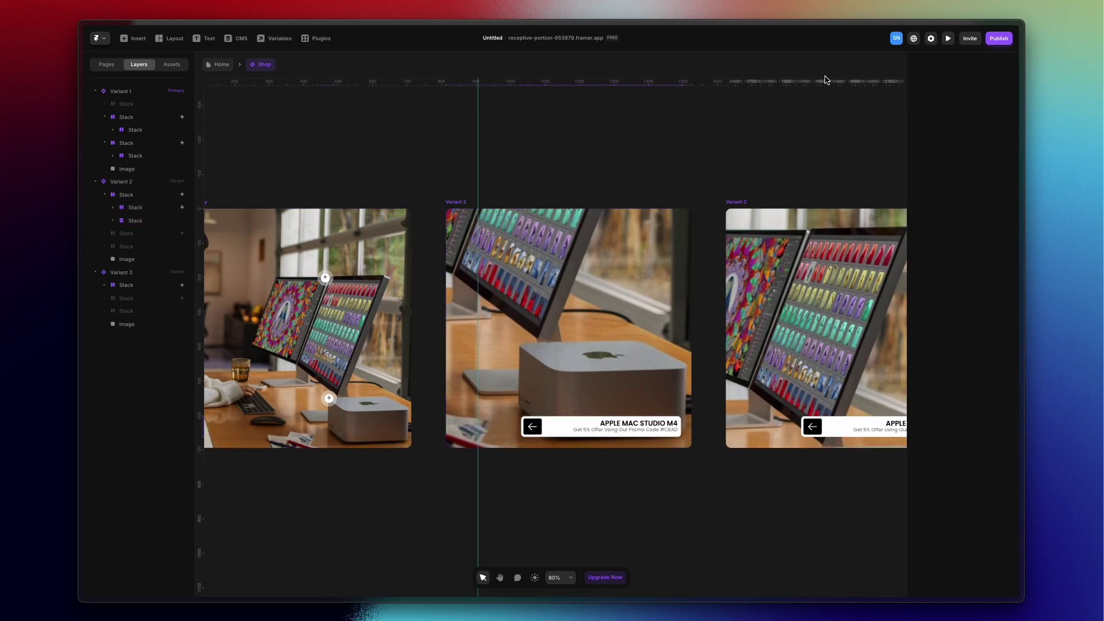
Preview the caption fading in from the Mac Studio hotspot, then return to the Home page.
click(947, 39)
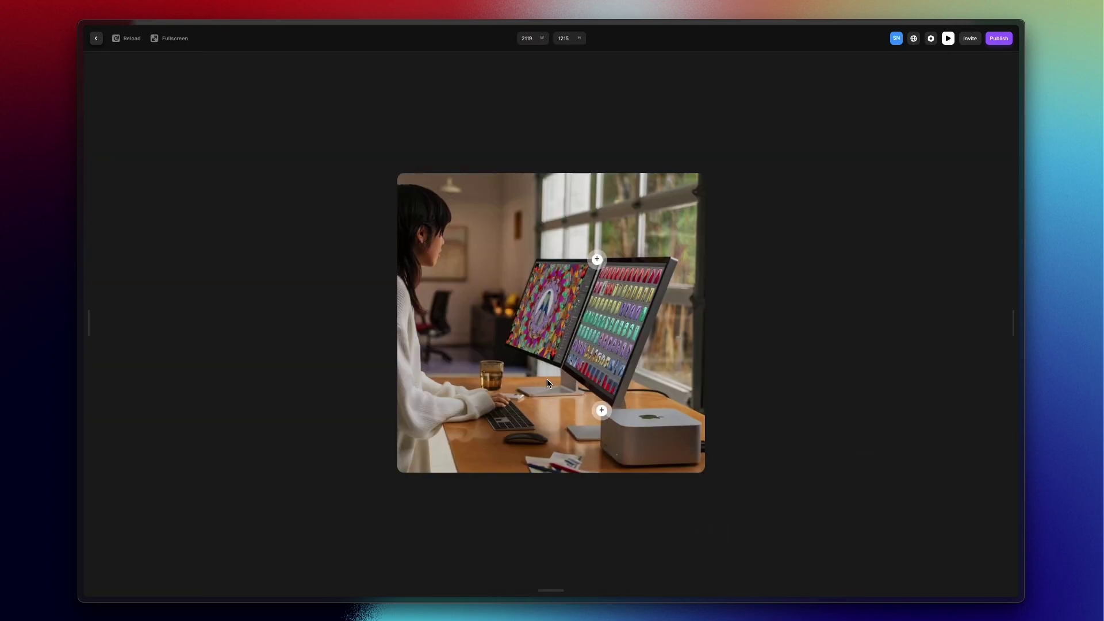
click(602, 412)
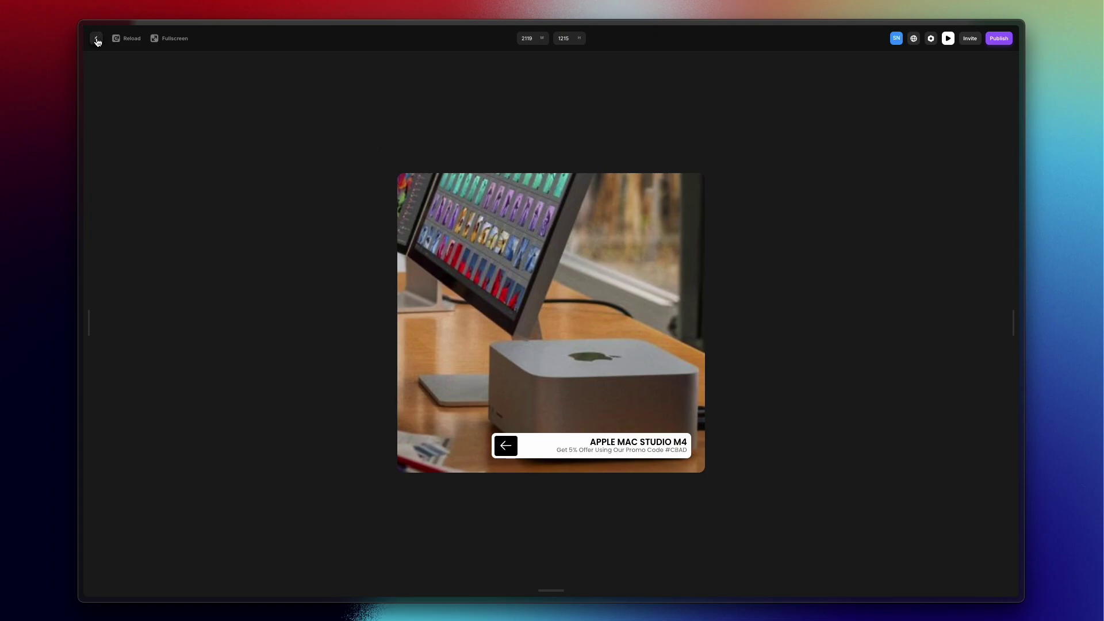
click(97, 39)
scroll(653, 412, down, 3)
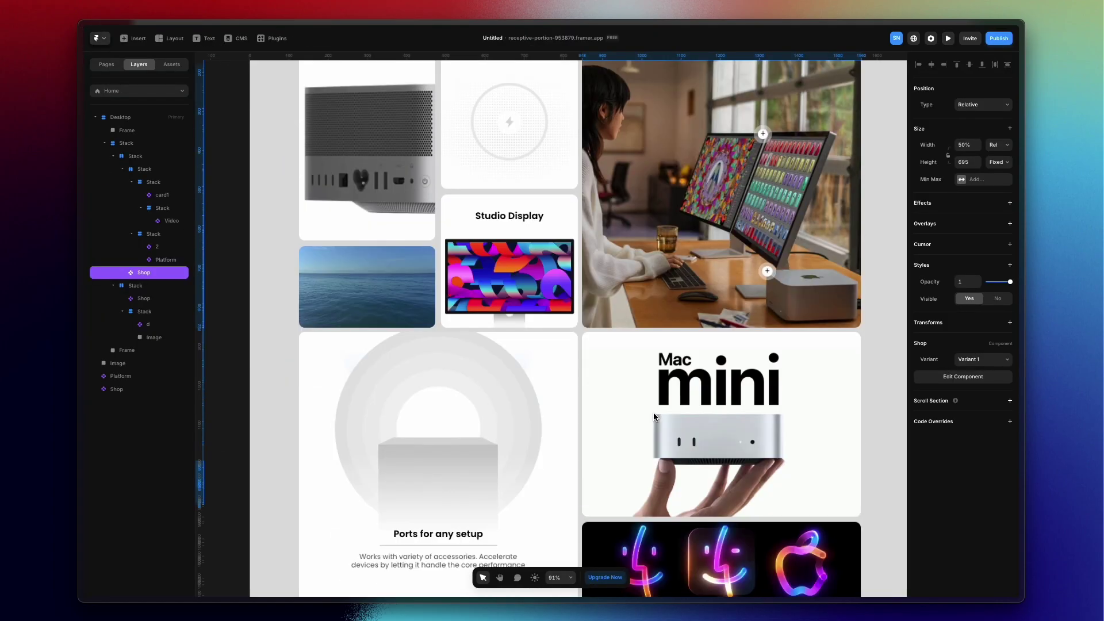
Open the Ports card's Shop component, view its closed and open box variants side by side, then return to Figma.
scroll(527, 420, down, 3)
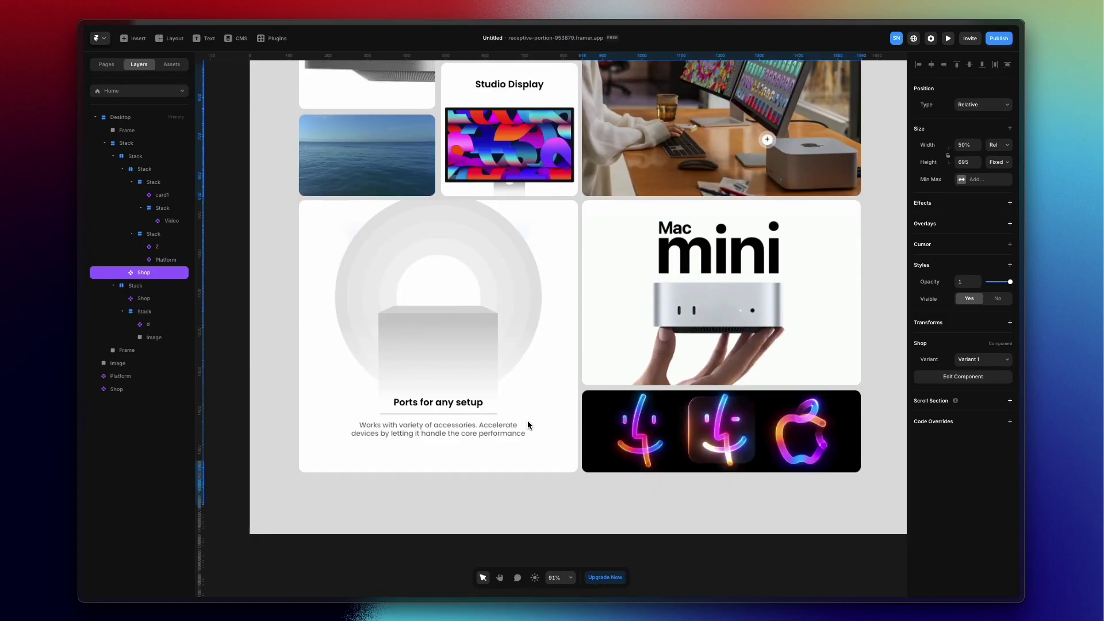
double_click(492, 311)
click(322, 310)
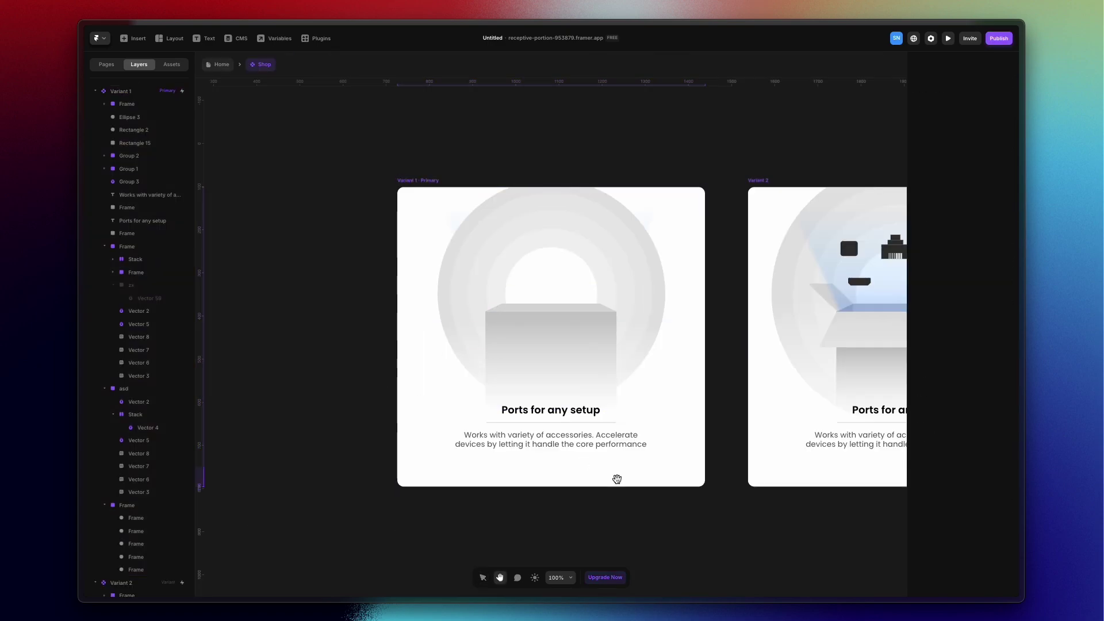
scroll(616, 478, down, 3)
scroll(616, 478, right, 3)
key(space)
drag(572, 336, 561, 360)
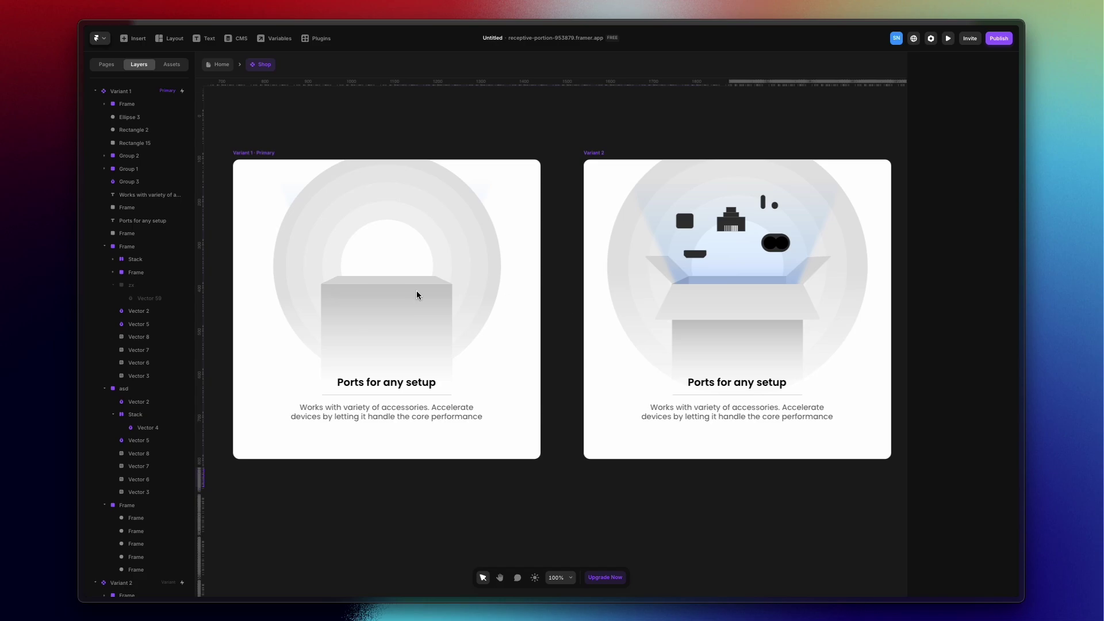
mouse_move(6, 270)
click(128, 283)
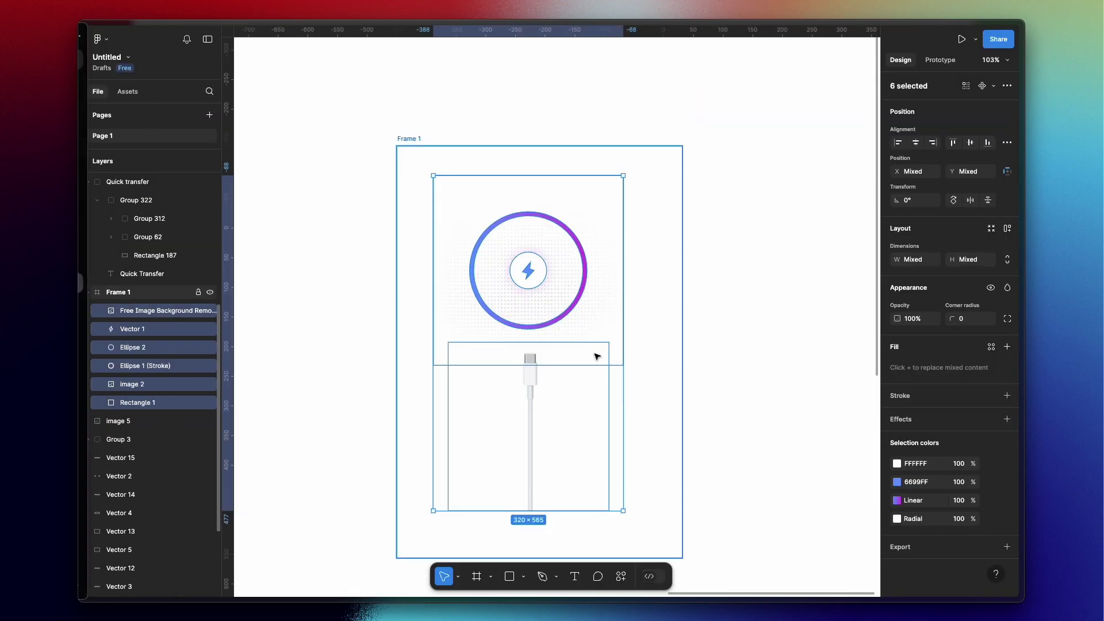
Inspect the port icons group in Figma, selecting the ethernet icon inside it.
scroll(654, 359, up, 5)
scroll(639, 362, down, 10)
click(439, 387)
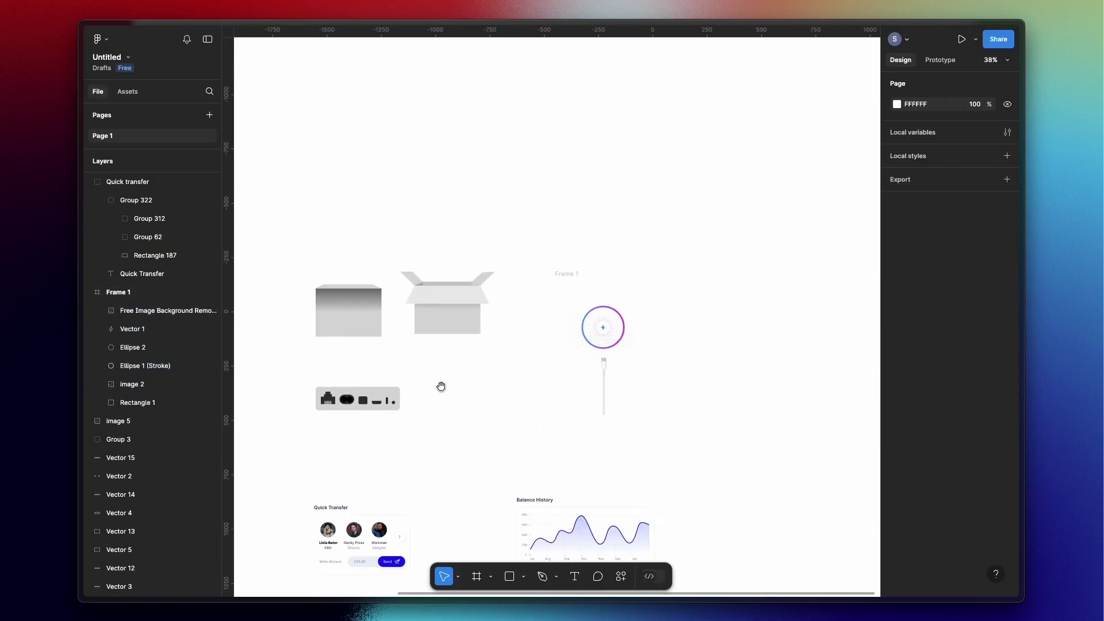
scroll(524, 426, down, 4)
scroll(527, 415, up, 5)
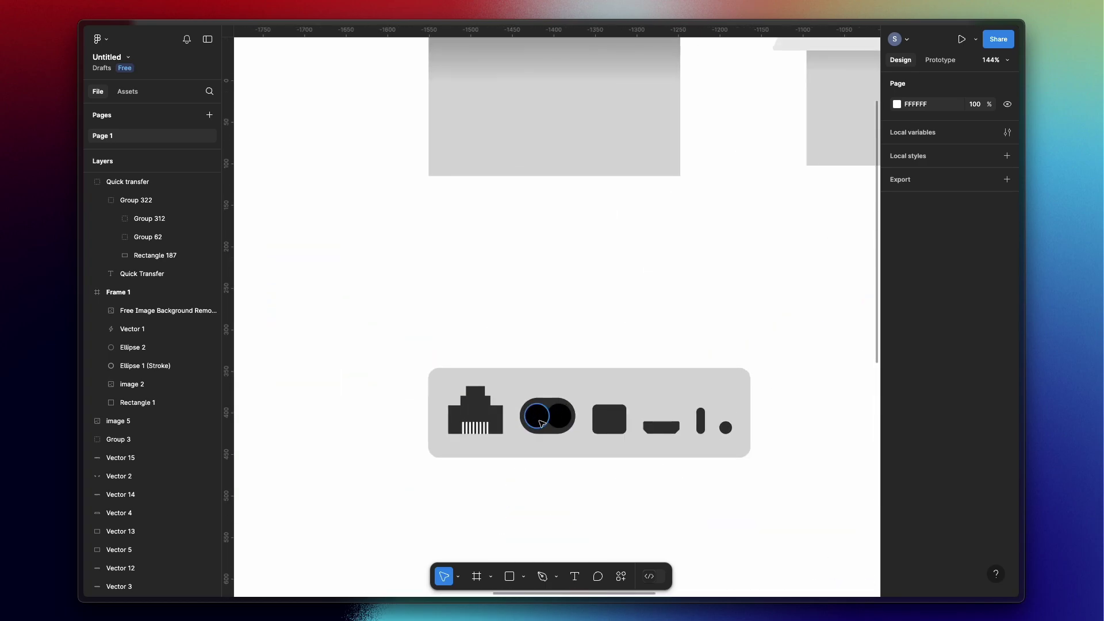
click(481, 418)
double_click(479, 416)
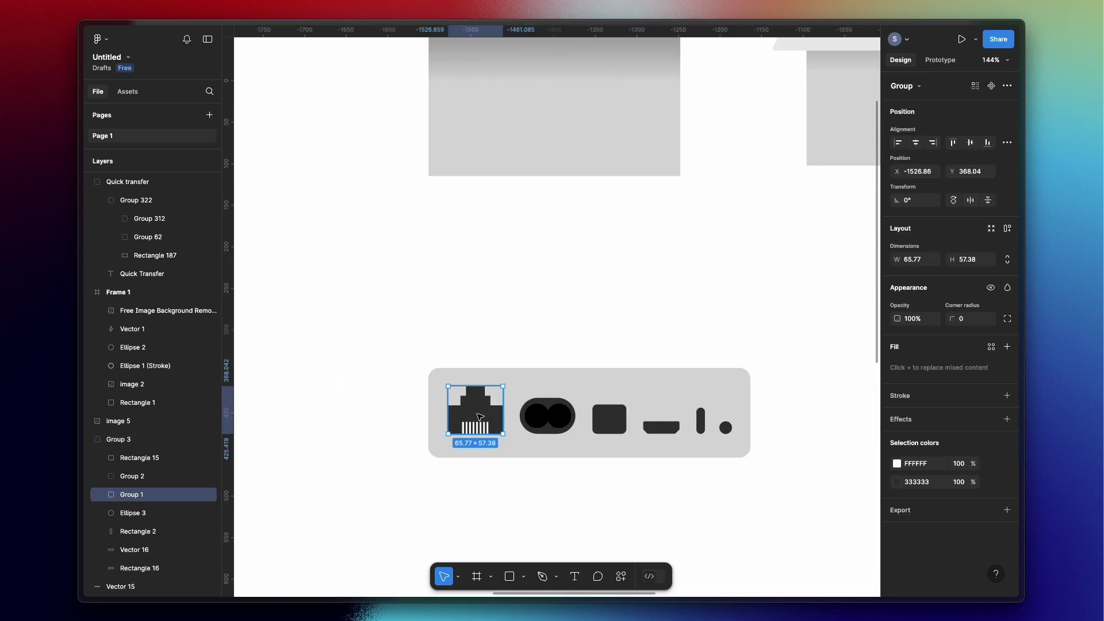
click(630, 253)
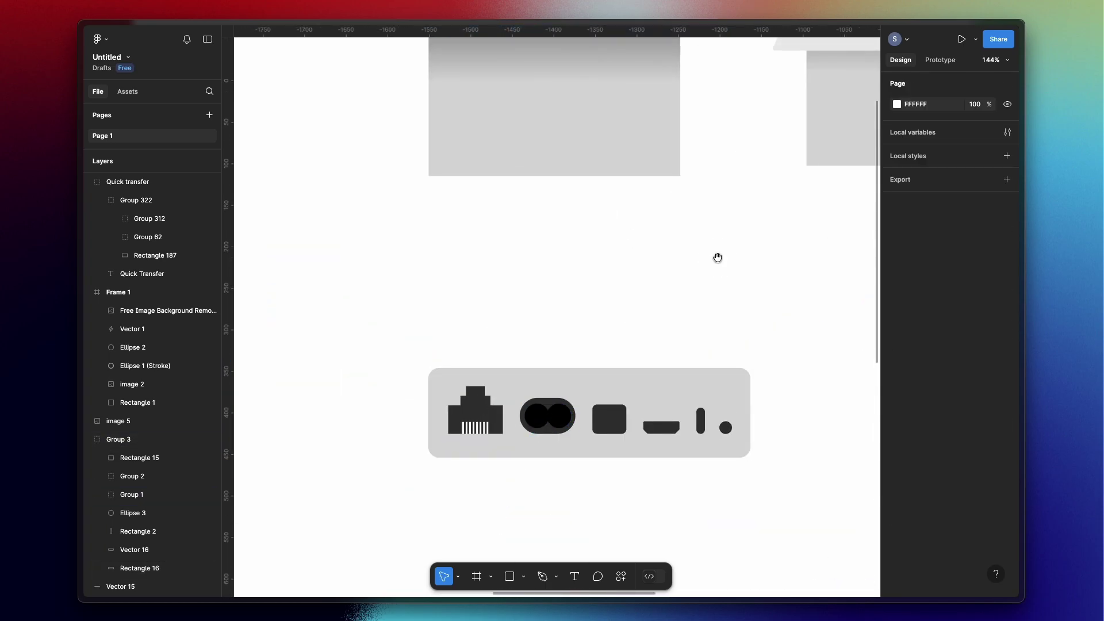
Bring the closed and open boxes into view, trial-moving the lid and flaps, then undo those moves.
drag(717, 256, 636, 296)
drag(671, 240, 644, 463)
scroll(635, 454, right, 5)
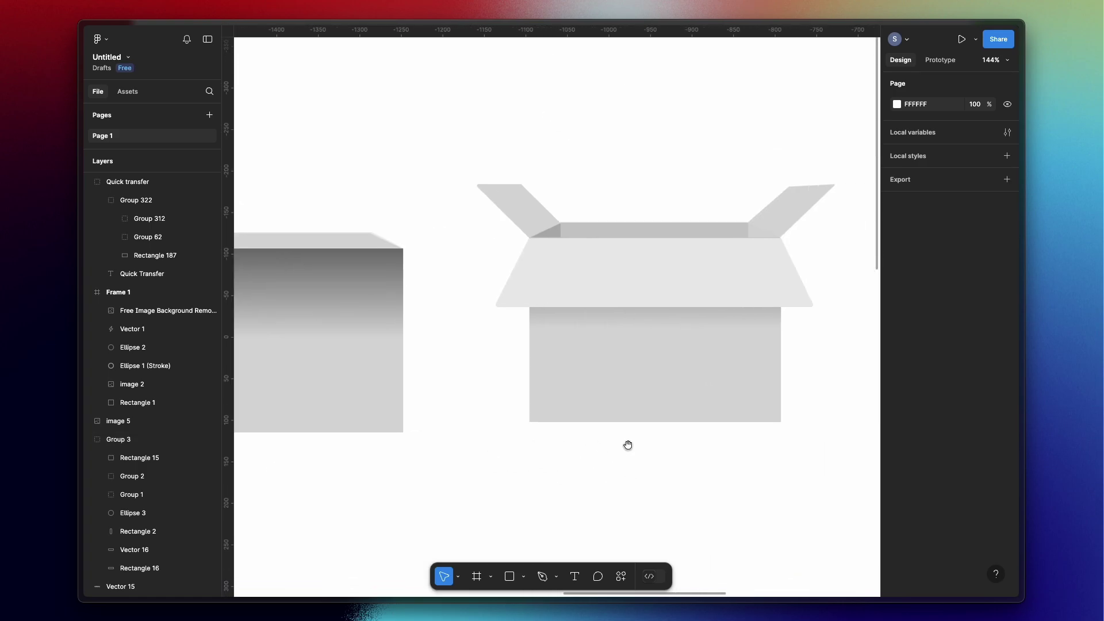
drag(606, 261, 545, 412)
drag(507, 214, 436, 165)
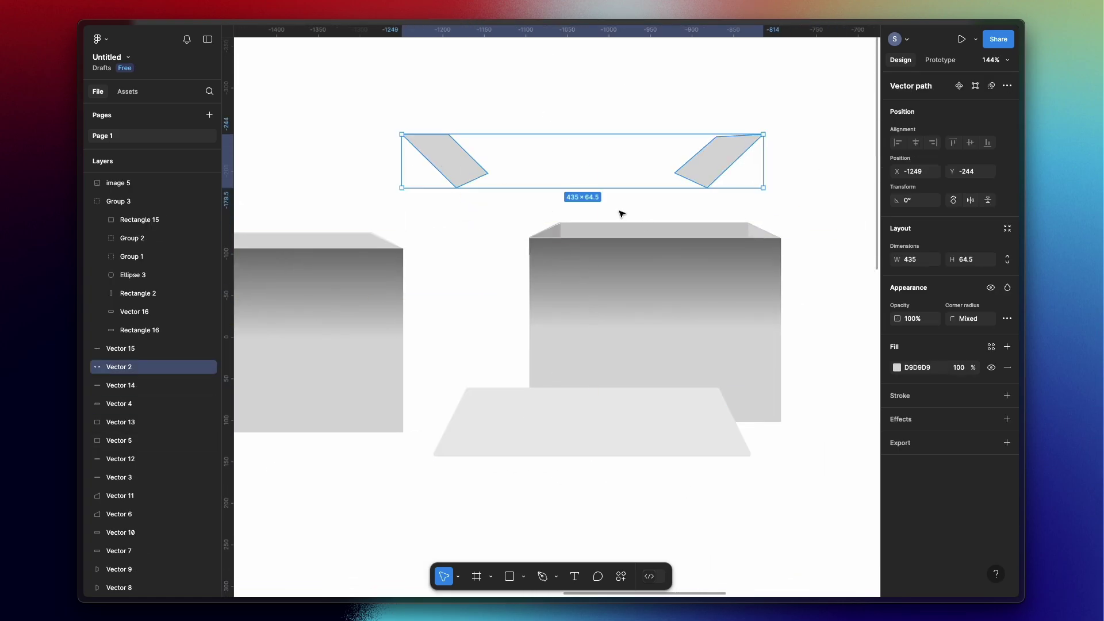
key(ctrl+z)
click(441, 293)
drag(441, 293, 521, 274)
key(ctrl+z)
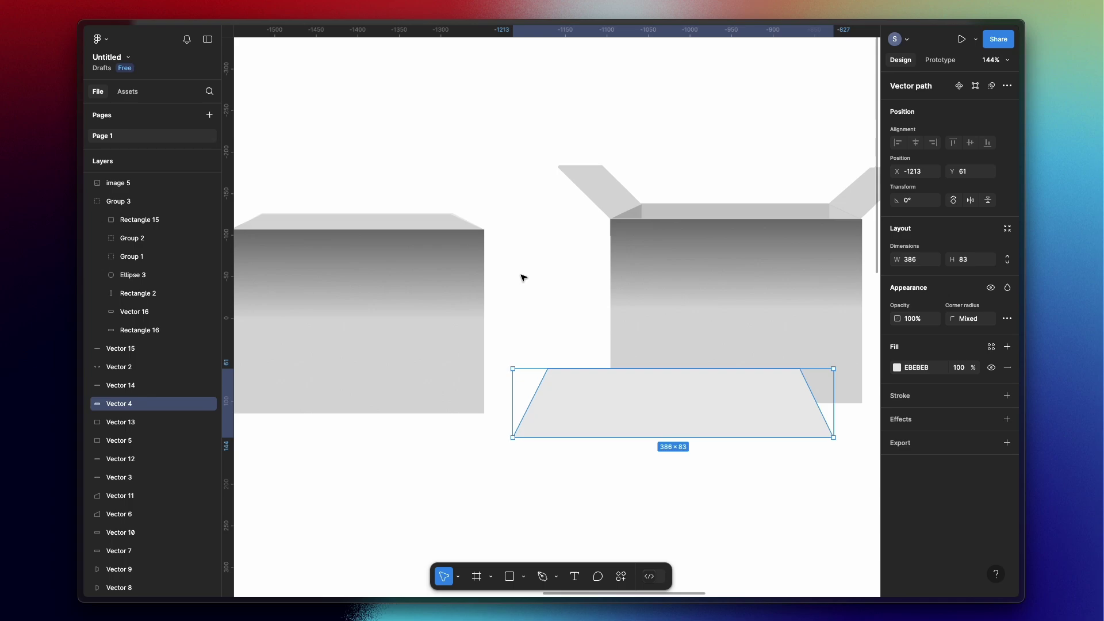
key(ctrl+z)
Select all six open-box pieces, then scroll the published Framer site to the Ports card.
click(579, 393)
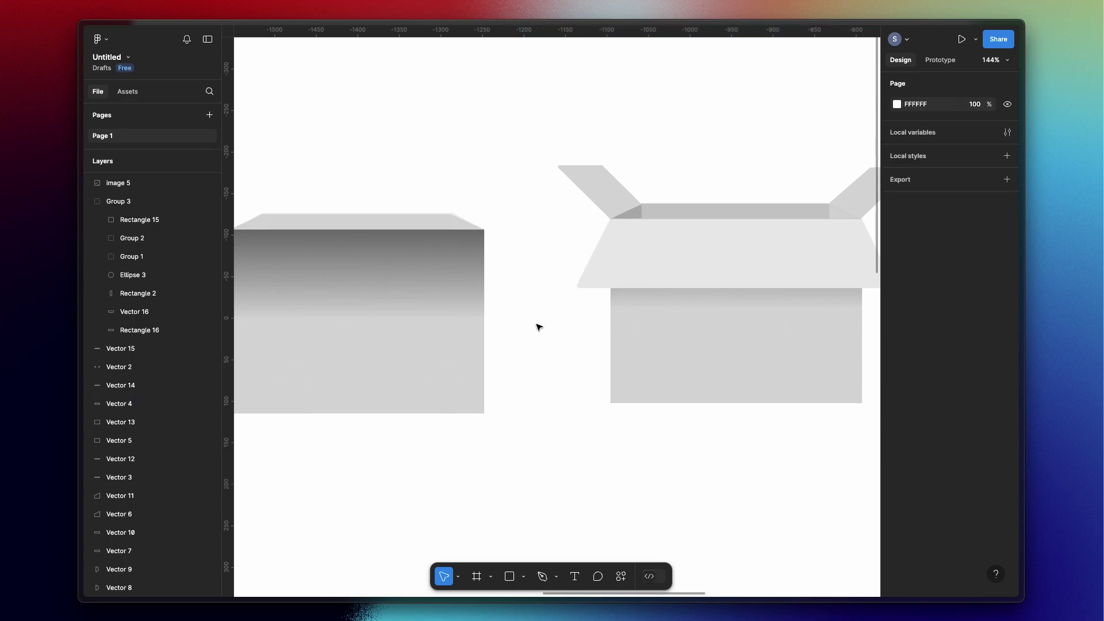
drag(564, 118, 804, 467)
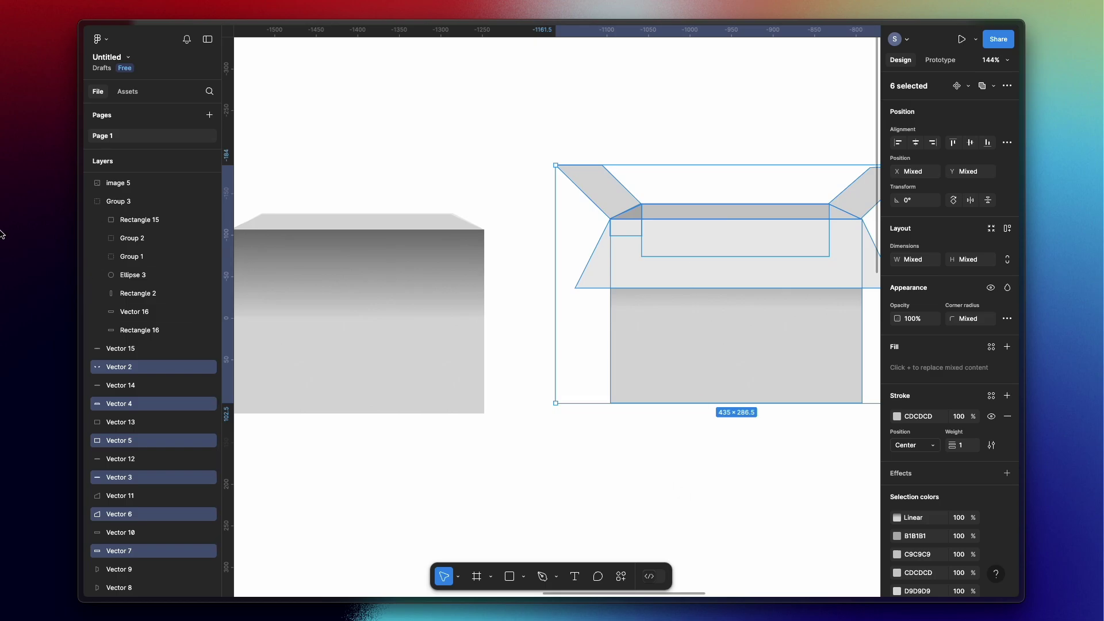
mouse_move(2, 233)
click(127, 260)
scroll(431, 494, down, 5)
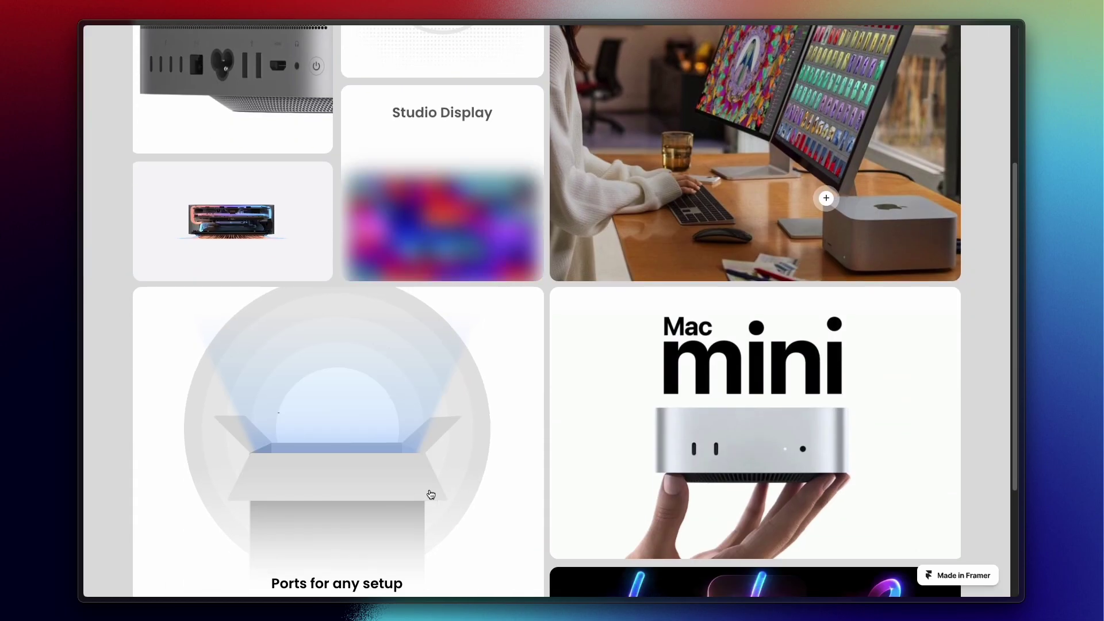
In the Framer editor, move Variant 1's large circle frame into the lower Frame group.
click(127, 235)
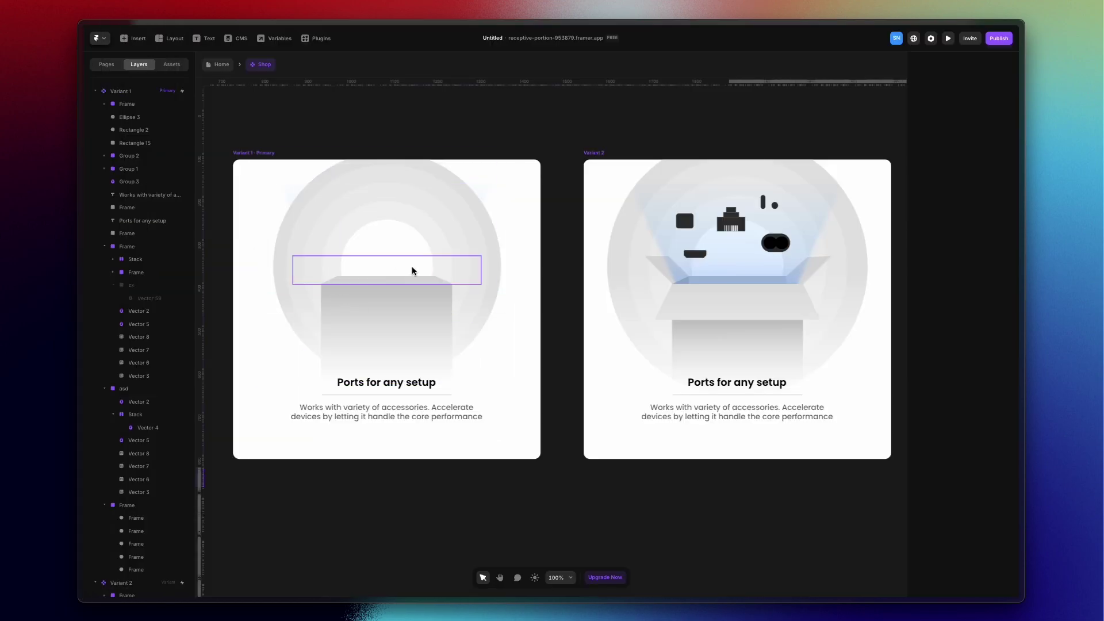
scroll(512, 500, left, 5)
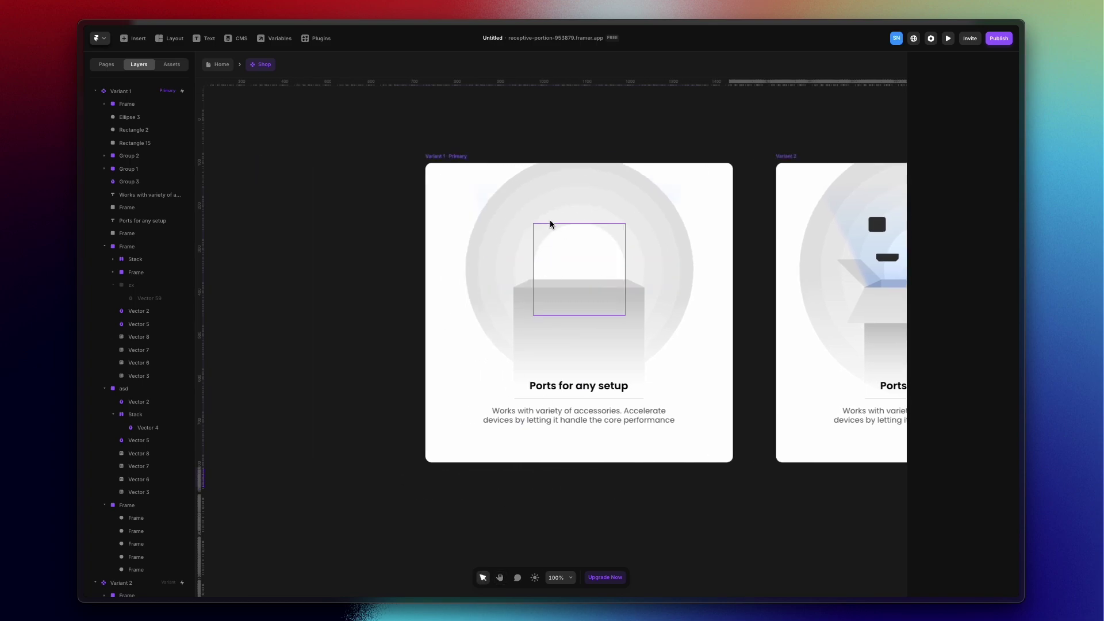
click(458, 250)
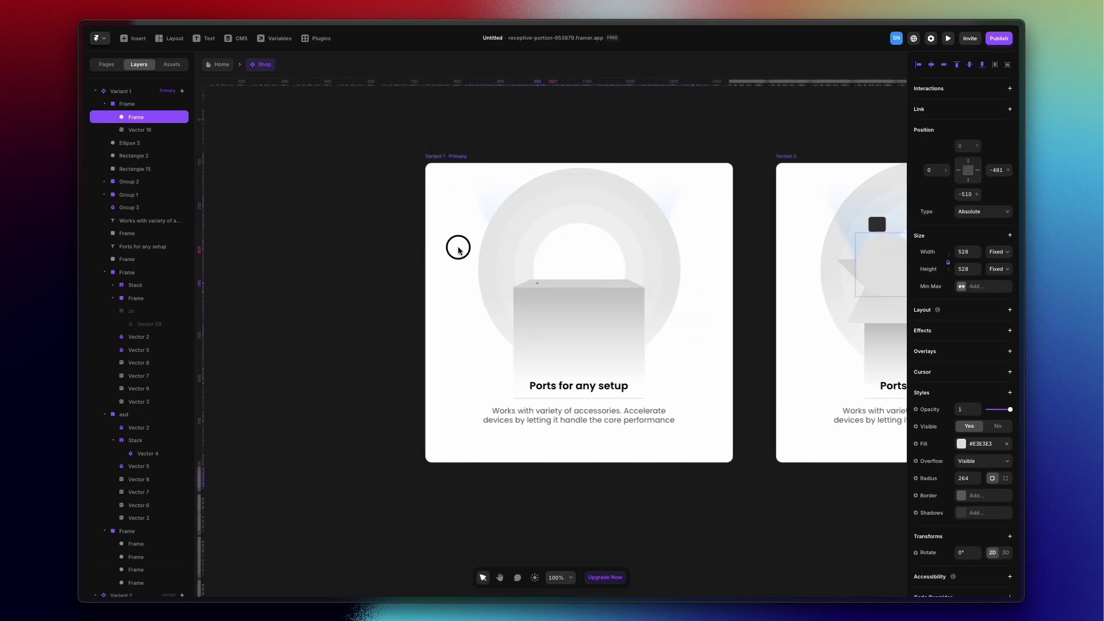
drag(459, 250, 683, 276)
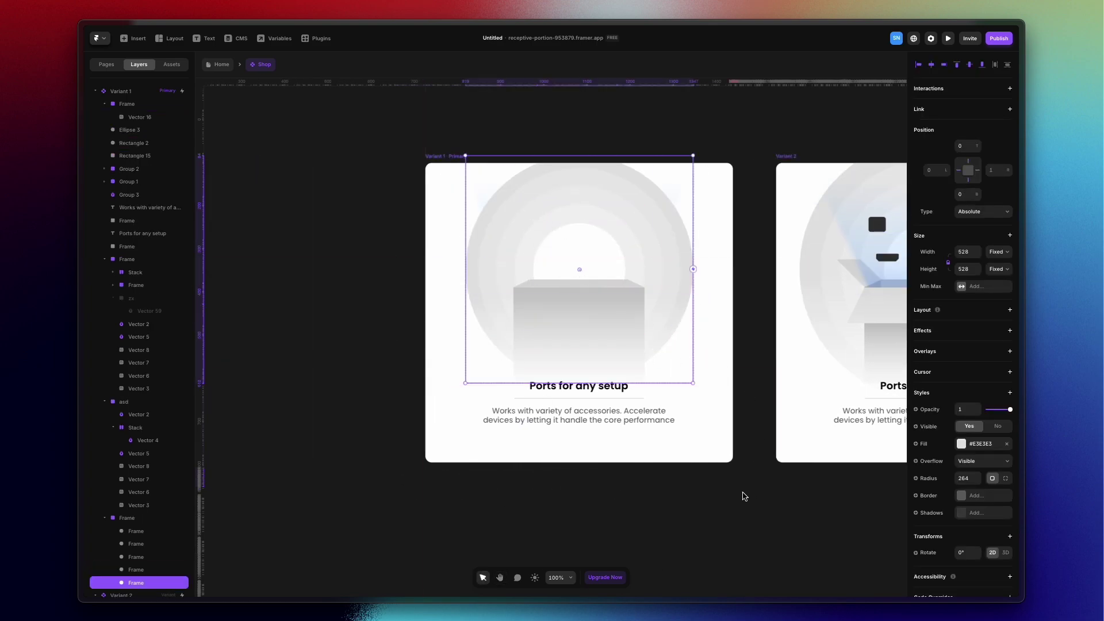
click(847, 515)
Bring Variant 1 fully into view, then return to the Figma file with the boxes.
scroll(848, 514, right, 7)
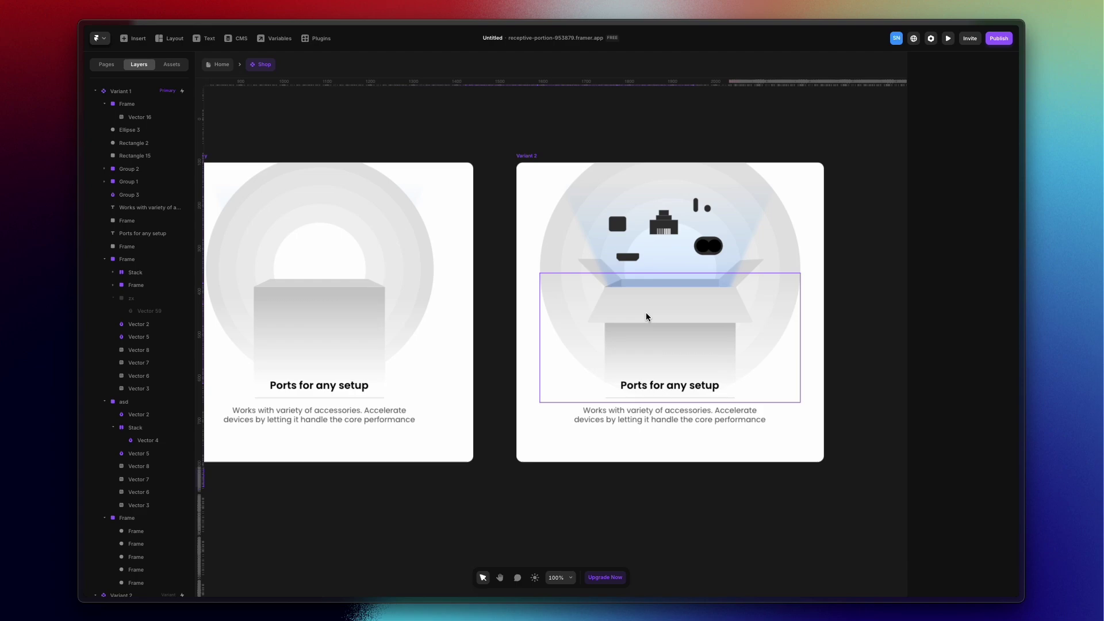
drag(501, 282, 643, 249)
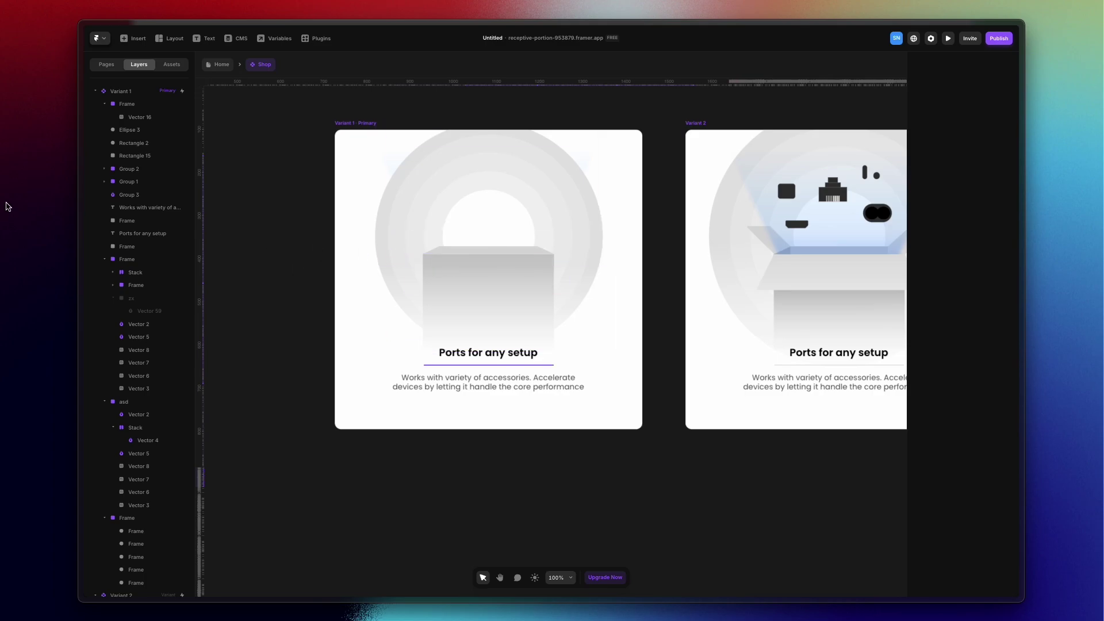
mouse_move(7, 202)
click(124, 281)
key(Escape)
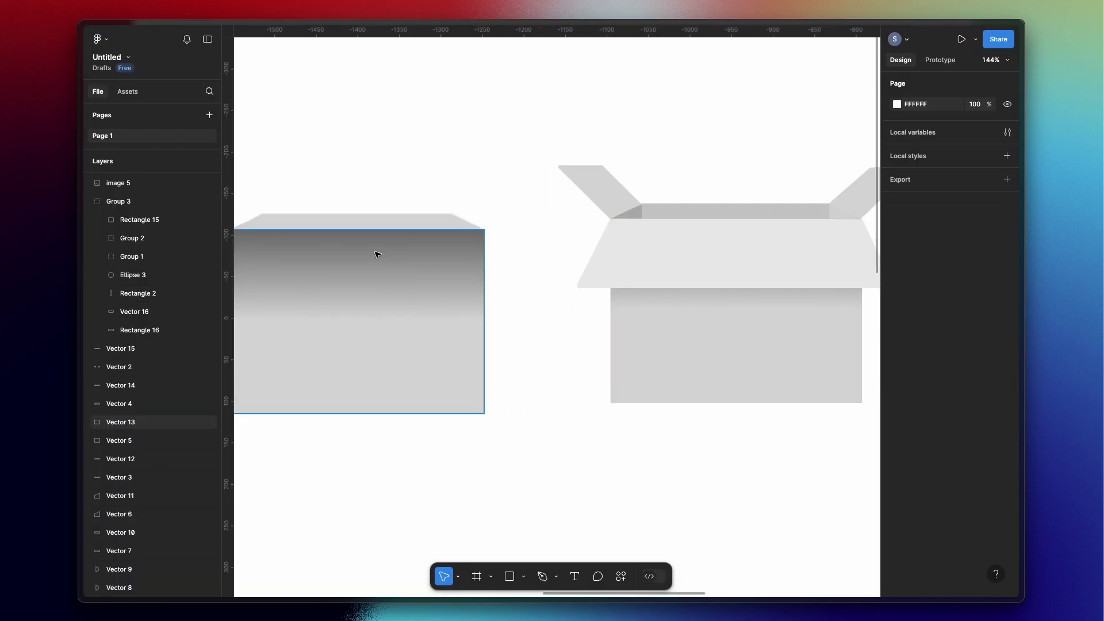
Marquee-select all the open-box vectors in Figma.
scroll(403, 242, left, 5)
click(485, 225)
drag(341, 130, 353, 138)
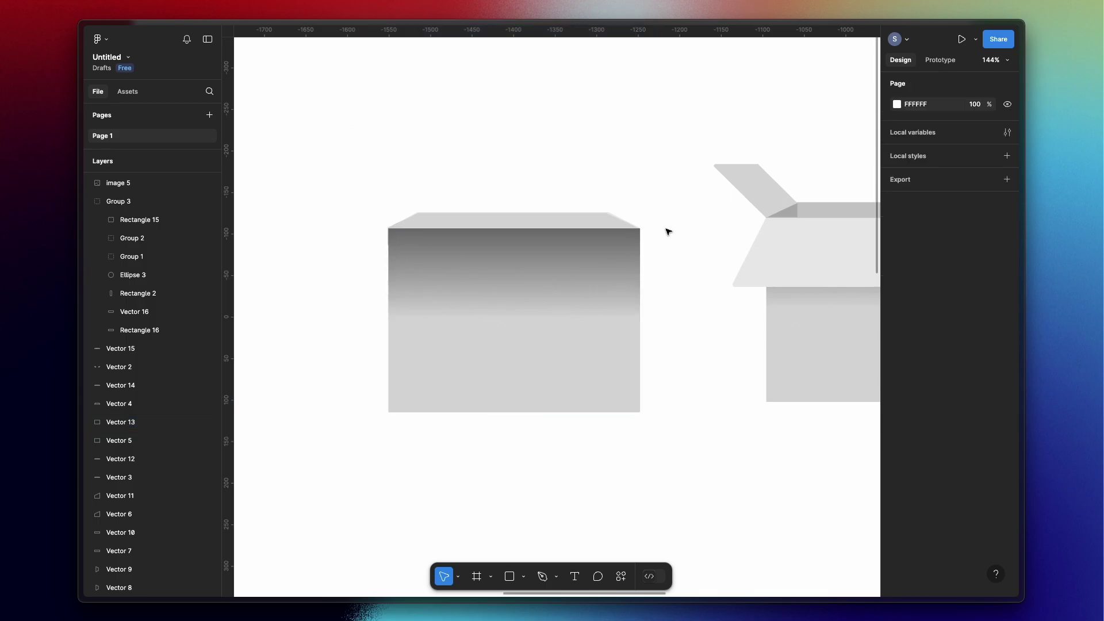
scroll(665, 234, right, 8)
click(433, 178)
drag(328, 82, 633, 322)
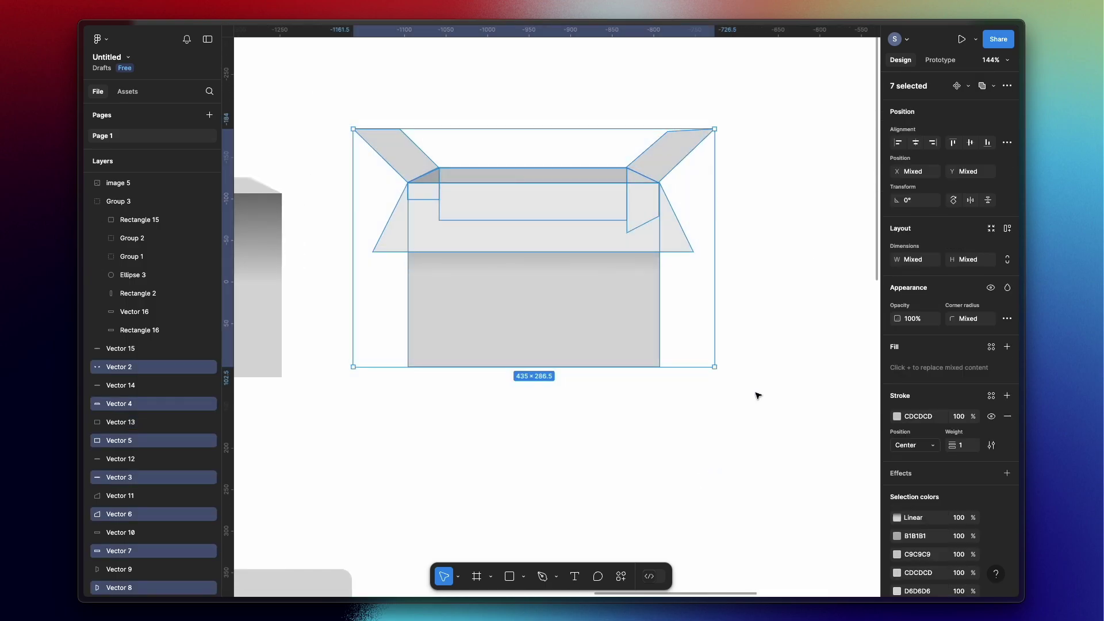
Copy them with the Figma to HTML with Framer plugin and return to the Framer site.
click(620, 573)
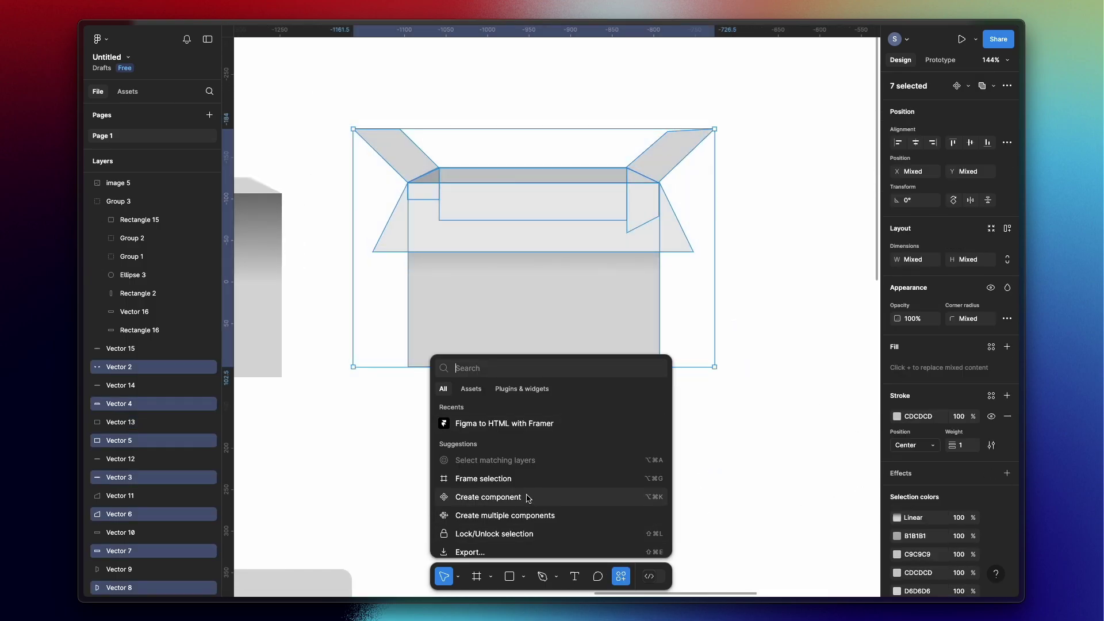
click(490, 426)
click(439, 375)
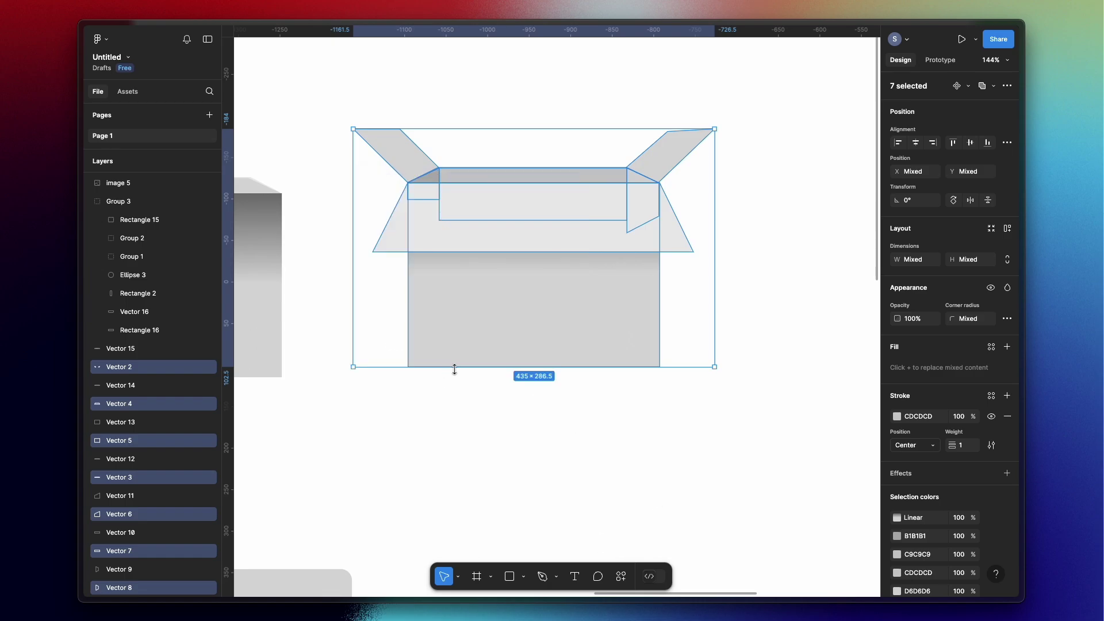
mouse_move(6, 273)
click(130, 259)
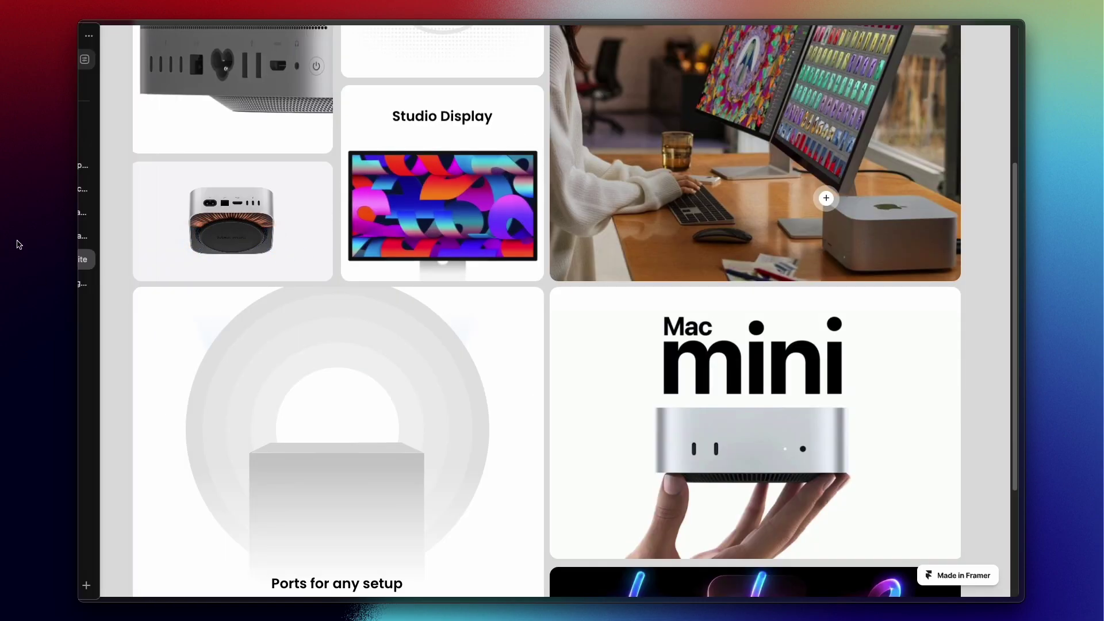
Open the Framer editor and go back to the Home page canvas.
mouse_move(12, 239)
click(129, 236)
click(223, 70)
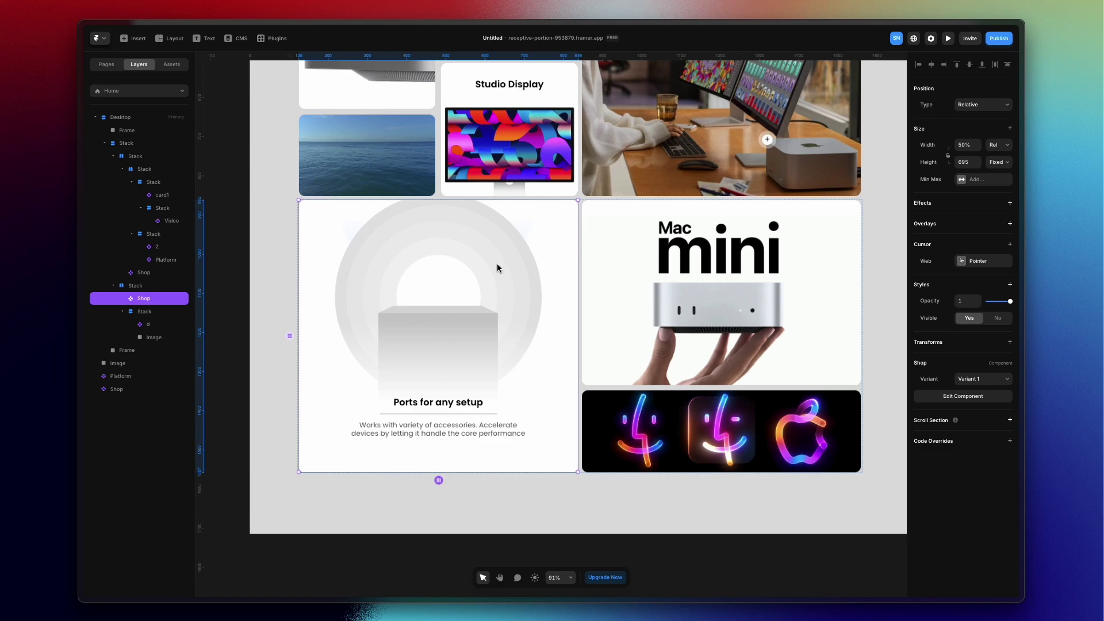
scroll(498, 266, down, 10)
click(468, 387)
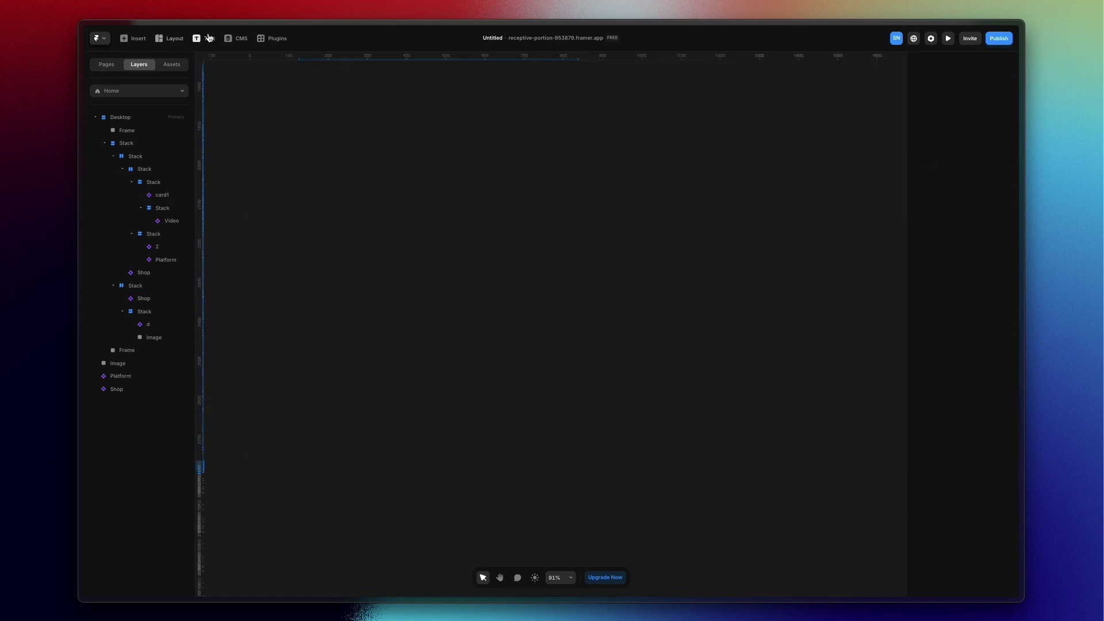
Draw a 720×704 frame and turn it into a component named comp.
click(170, 38)
click(172, 63)
drag(348, 164, 630, 440)
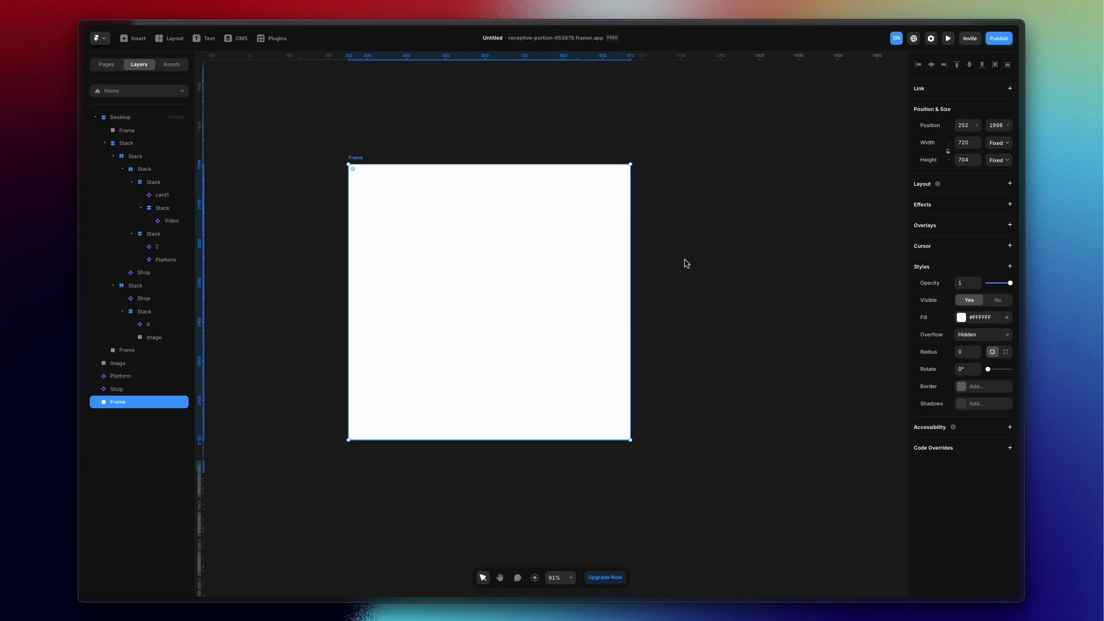
right_click(483, 243)
click(527, 268)
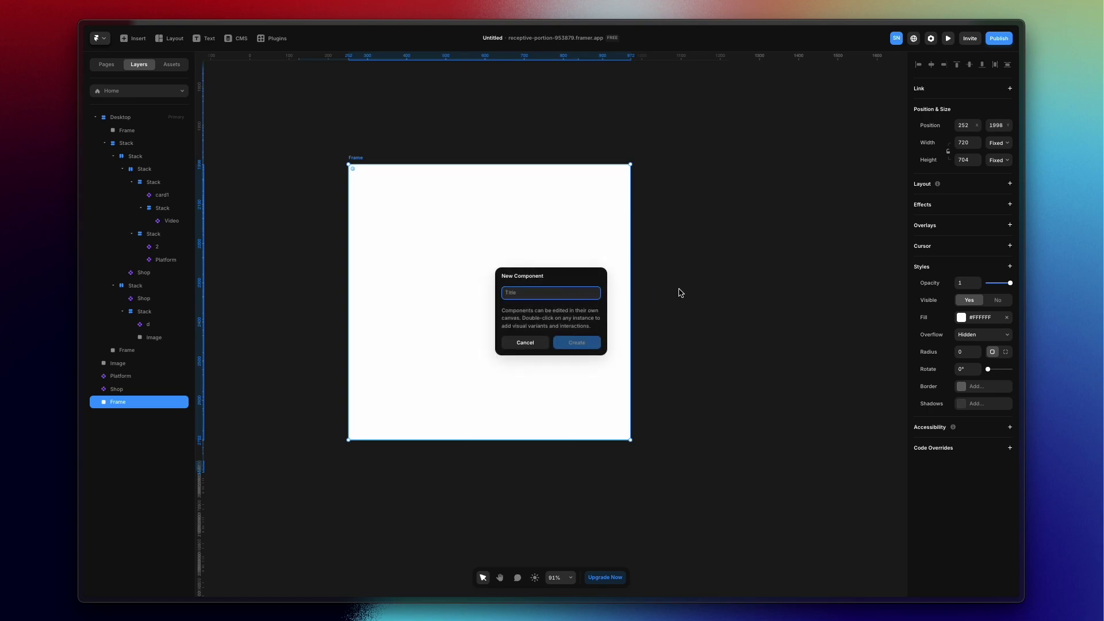
text(comp)
key(Return)
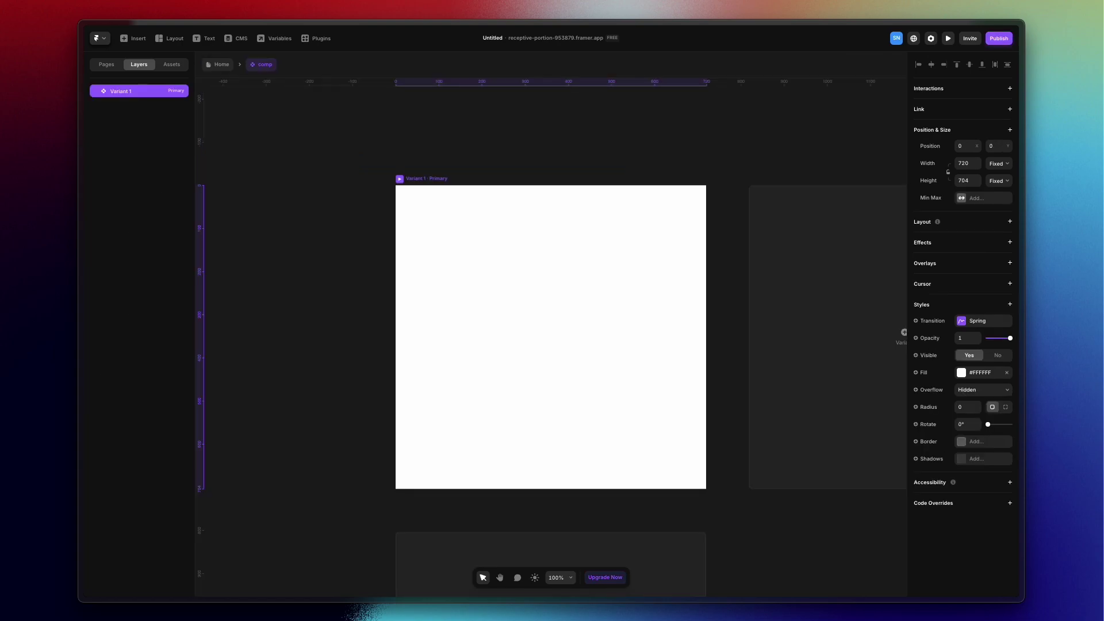
Paste the copied box vectors into Variant 1, centre them and wrap them in a Frame.
key(super+v)
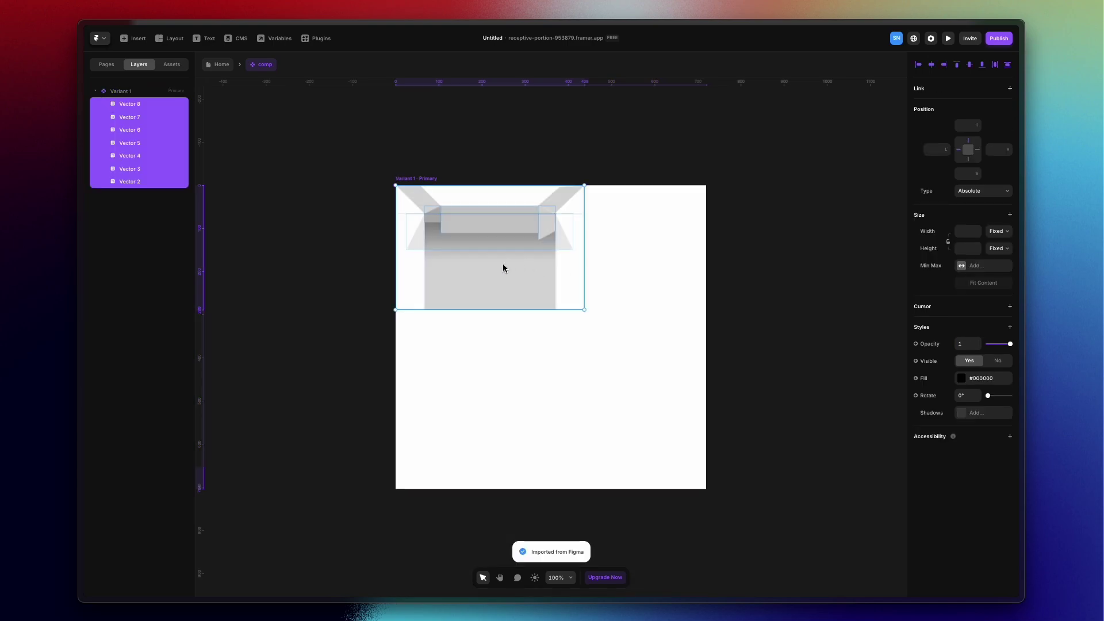
drag(503, 268, 556, 339)
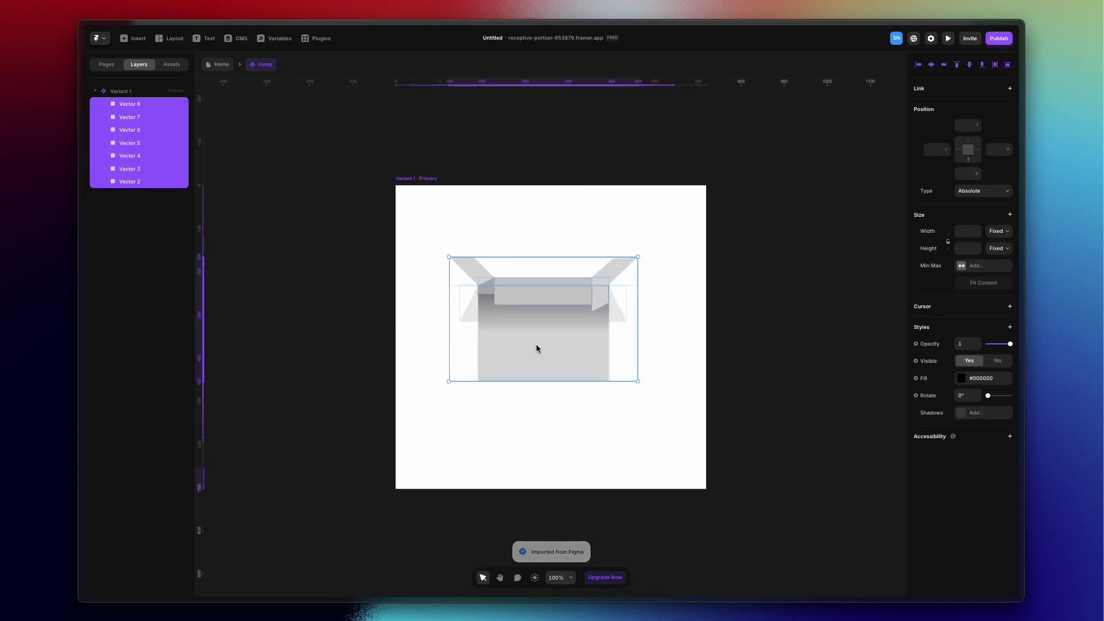
right_click(526, 315)
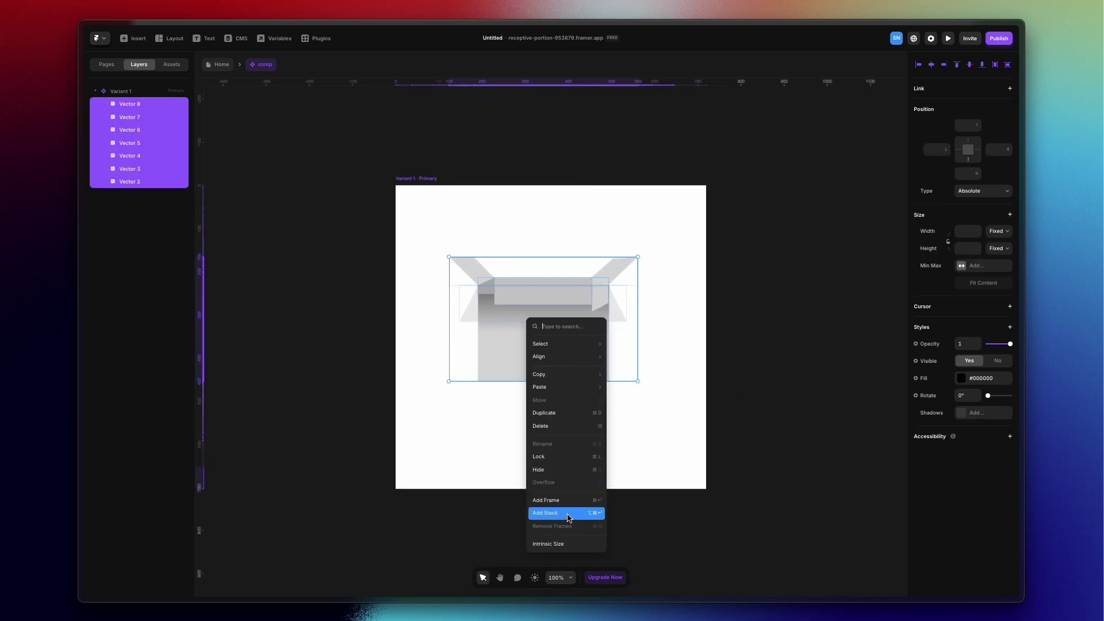
click(560, 503)
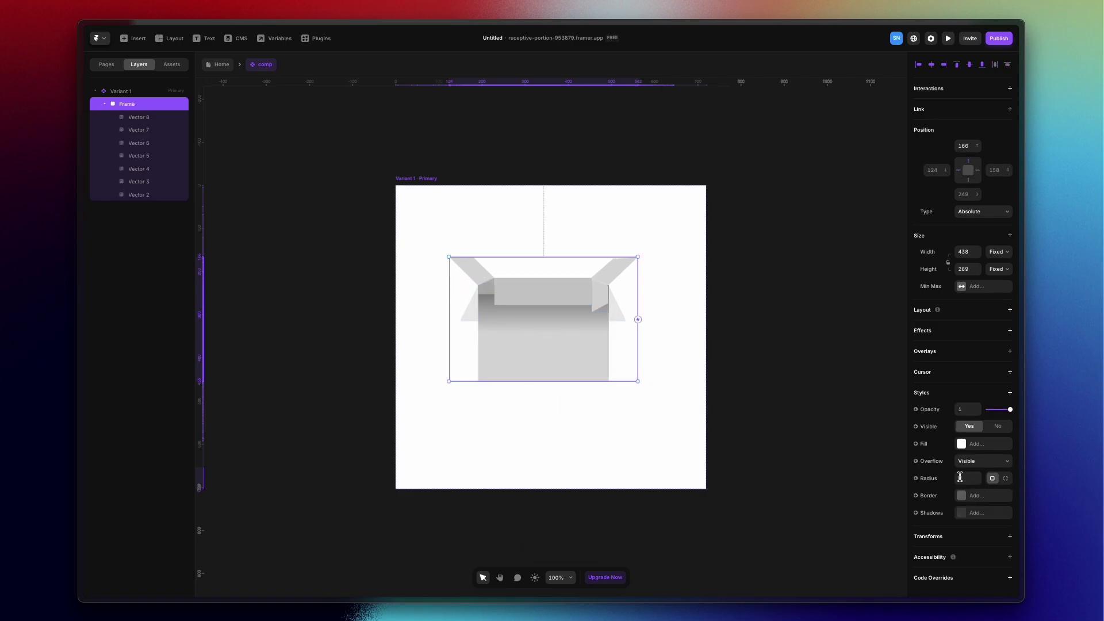
scroll(517, 286, up, 5)
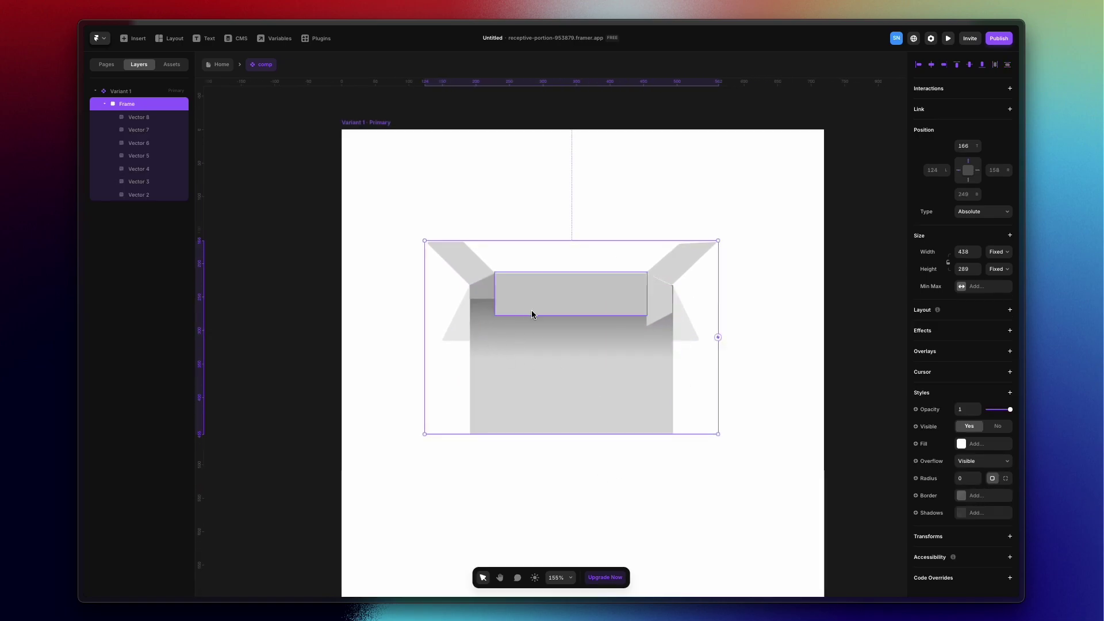
click(740, 362)
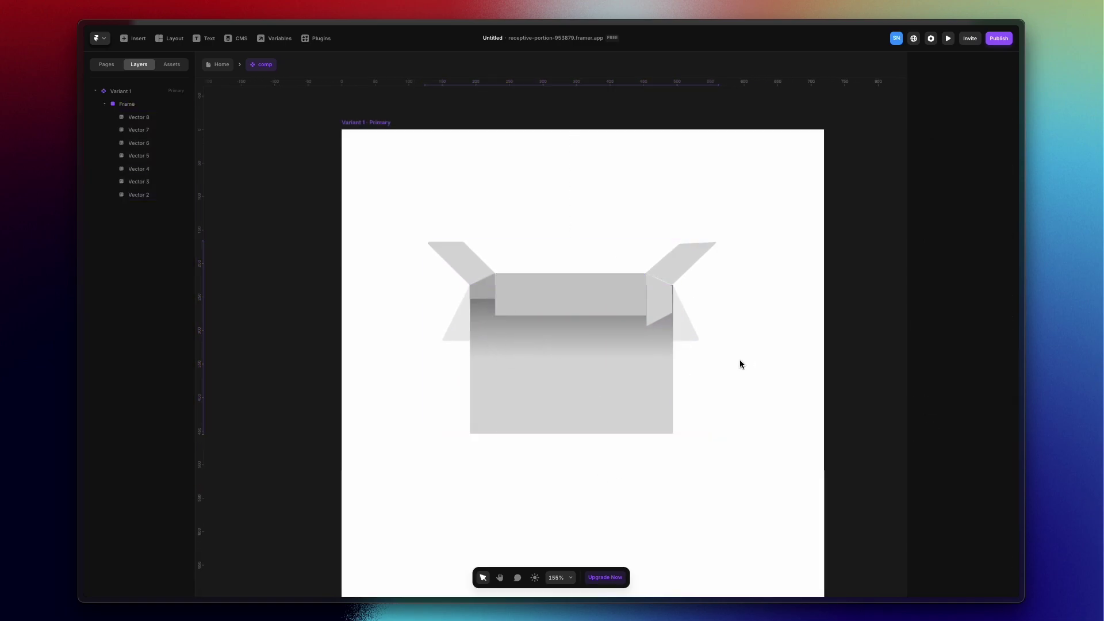
Move the side-flap Vector 4 to the top of the Frame's layer stack.
click(551, 364)
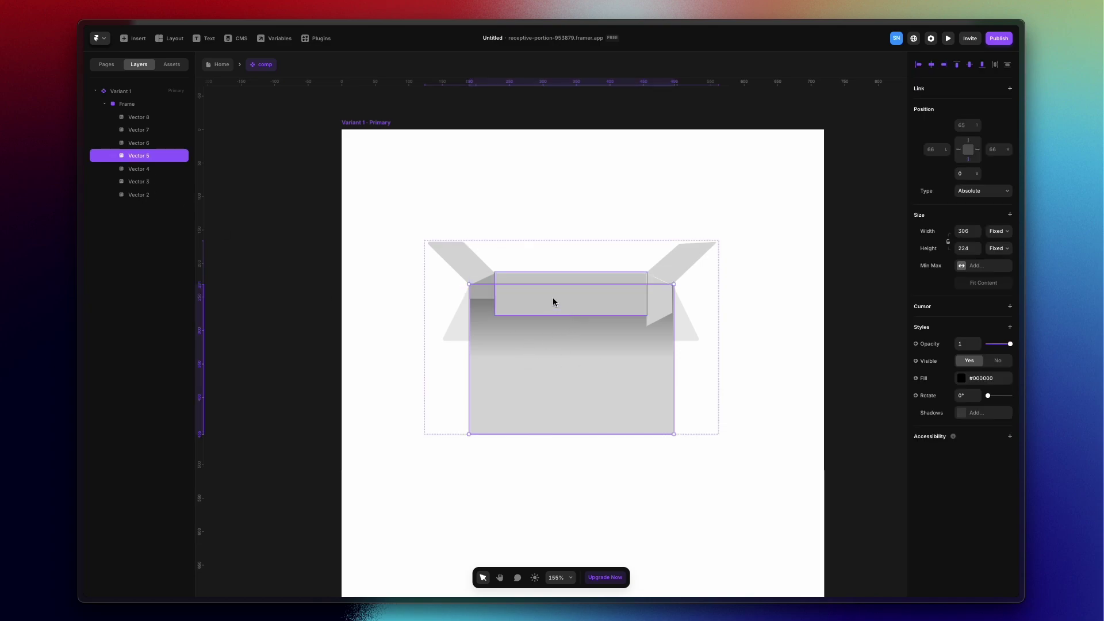
click(693, 326)
drag(148, 172, 147, 112)
key(Escape)
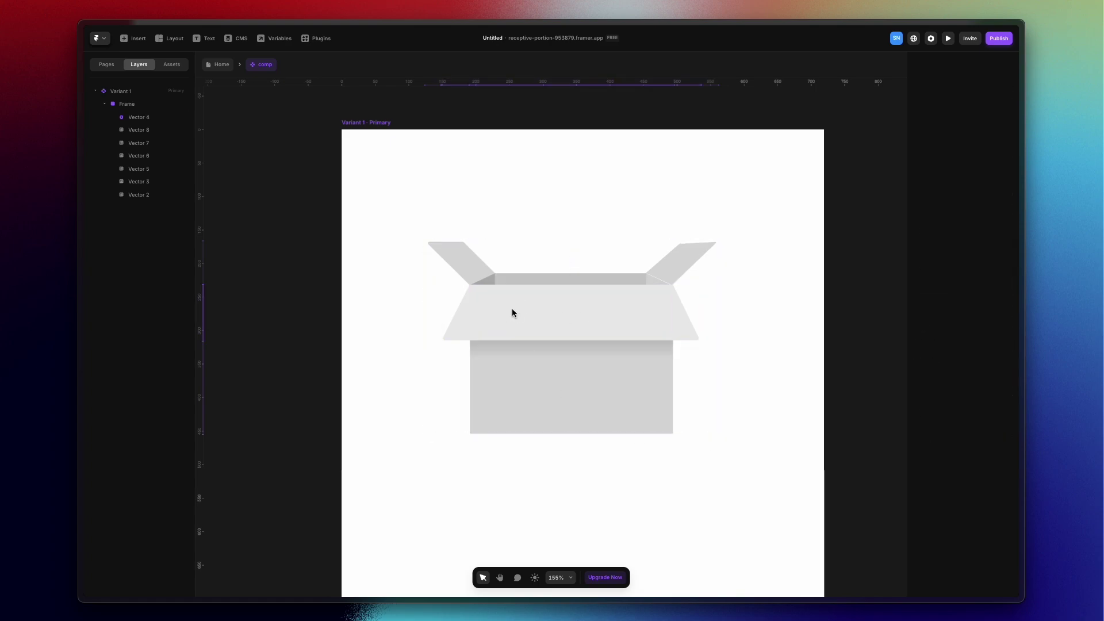
click(460, 255)
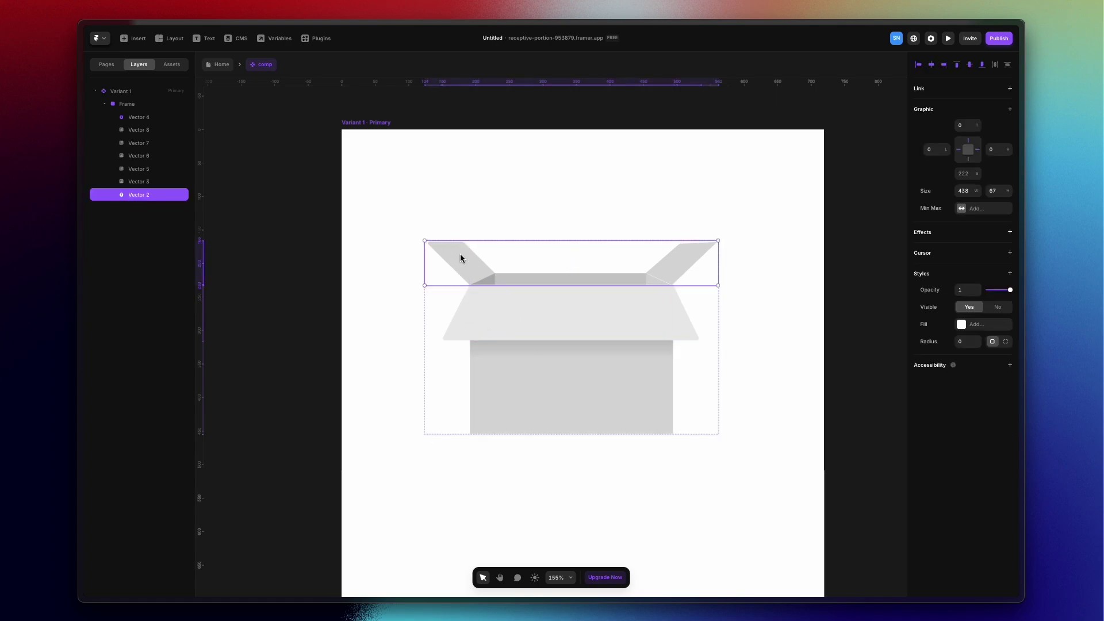
Flatten Vector 2's left flap by dragging its top points onto the rim's right corner.
double_click(461, 255)
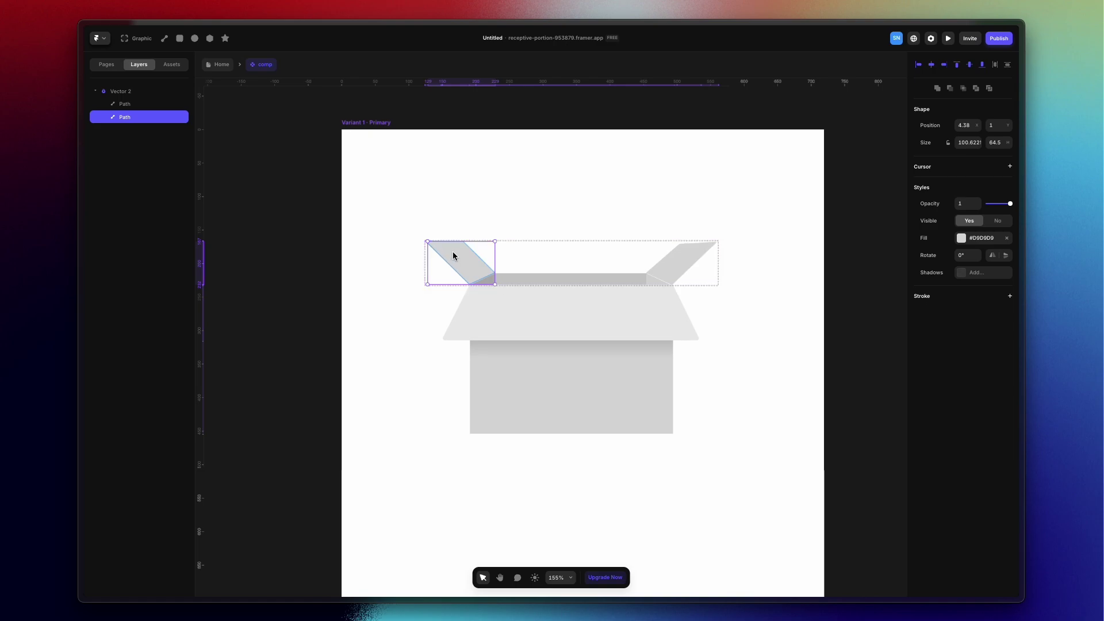
double_click(446, 254)
scroll(446, 253, up, 5)
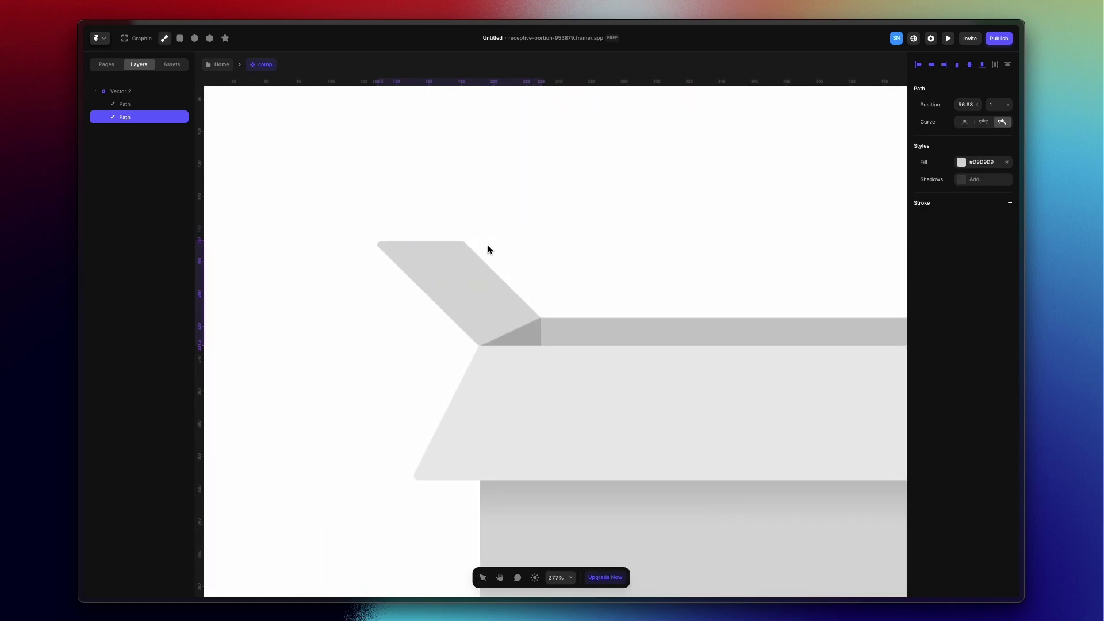
drag(466, 243, 819, 321)
key(Escape)
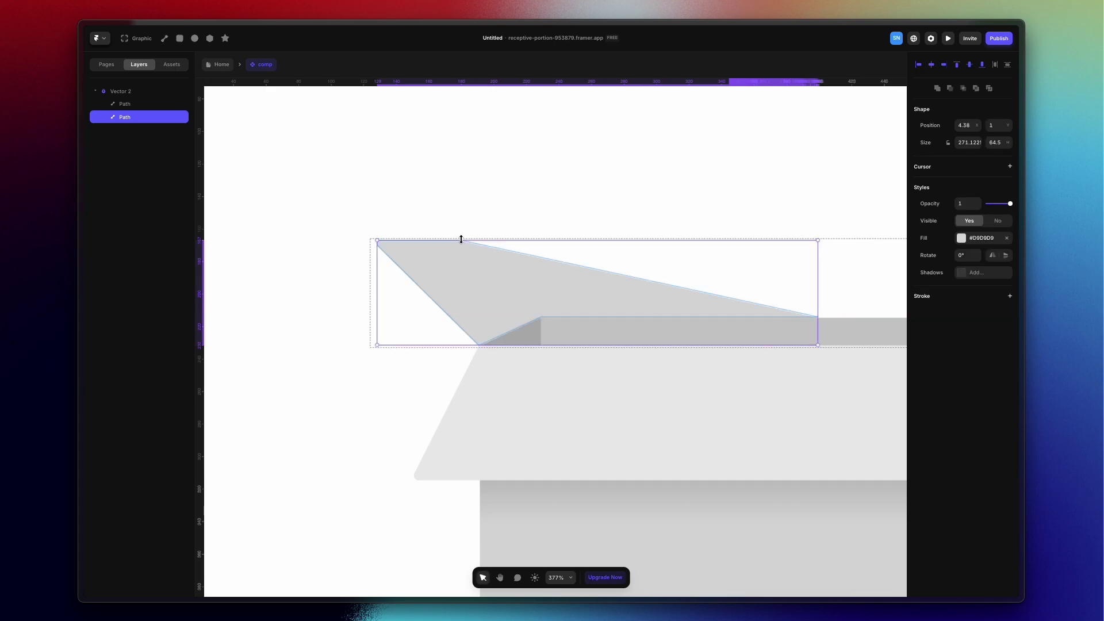
double_click(465, 247)
drag(464, 242, 818, 320)
drag(384, 243, 821, 347)
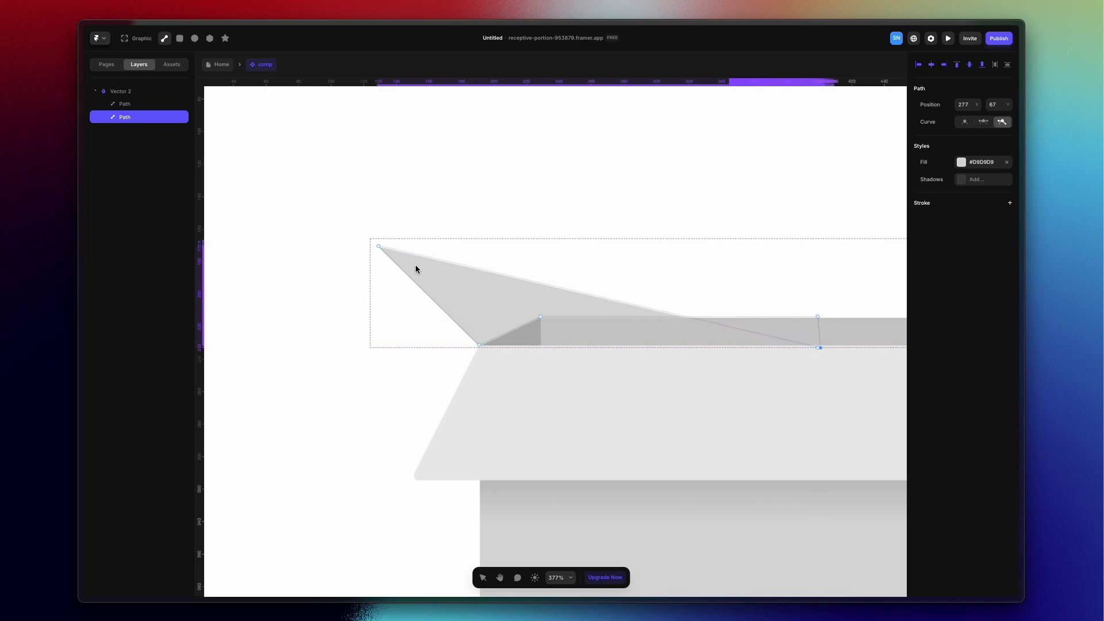
drag(377, 249, 820, 347)
Collapse the other flap by dragging its anchor points down onto the rim.
drag(830, 288, 542, 264)
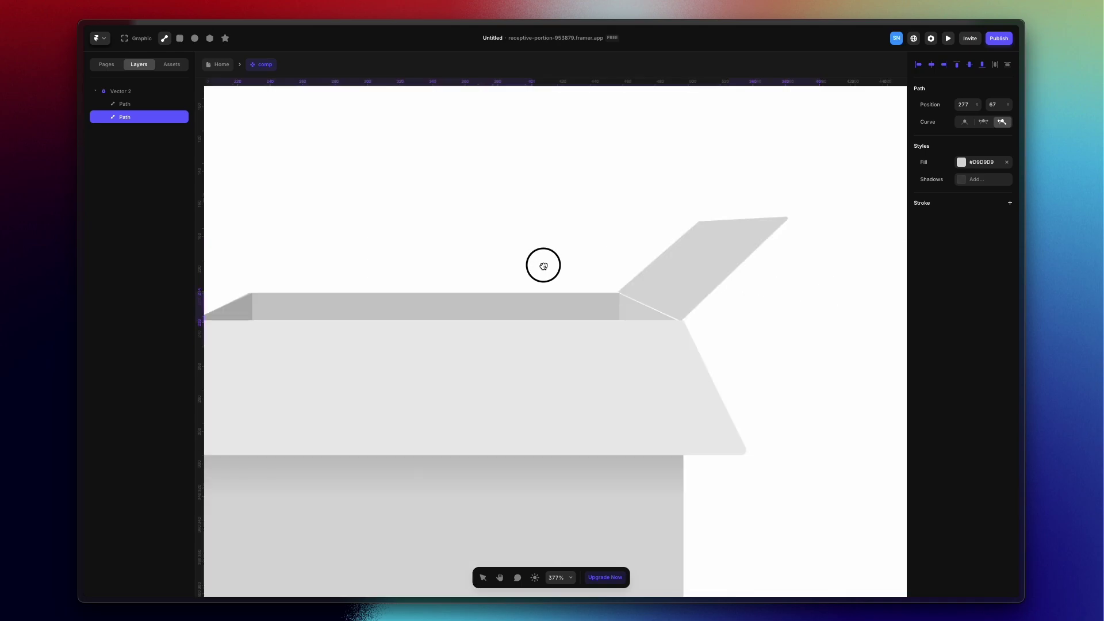
click(706, 249)
double_click(715, 236)
drag(698, 220, 448, 292)
drag(698, 221, 448, 291)
drag(681, 320, 445, 322)
drag(787, 218, 448, 322)
scroll(443, 352, down, 5)
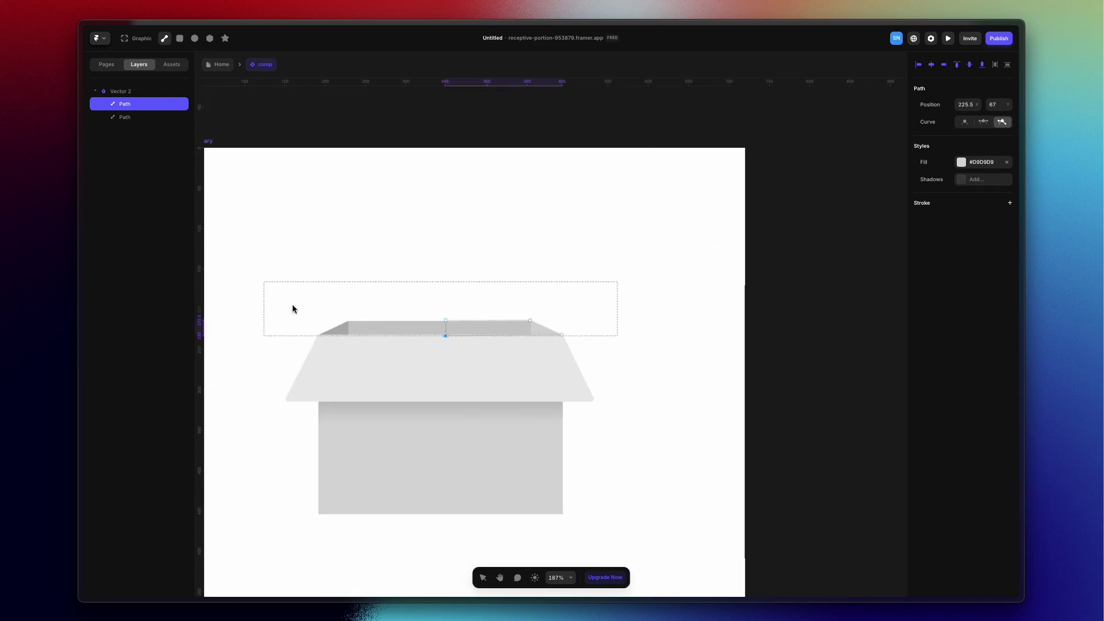
scroll(293, 309, up, 4)
In comp, move Vector 6 below Vector 3 and Vector 2 to the top of the layer stack.
key(Escape)
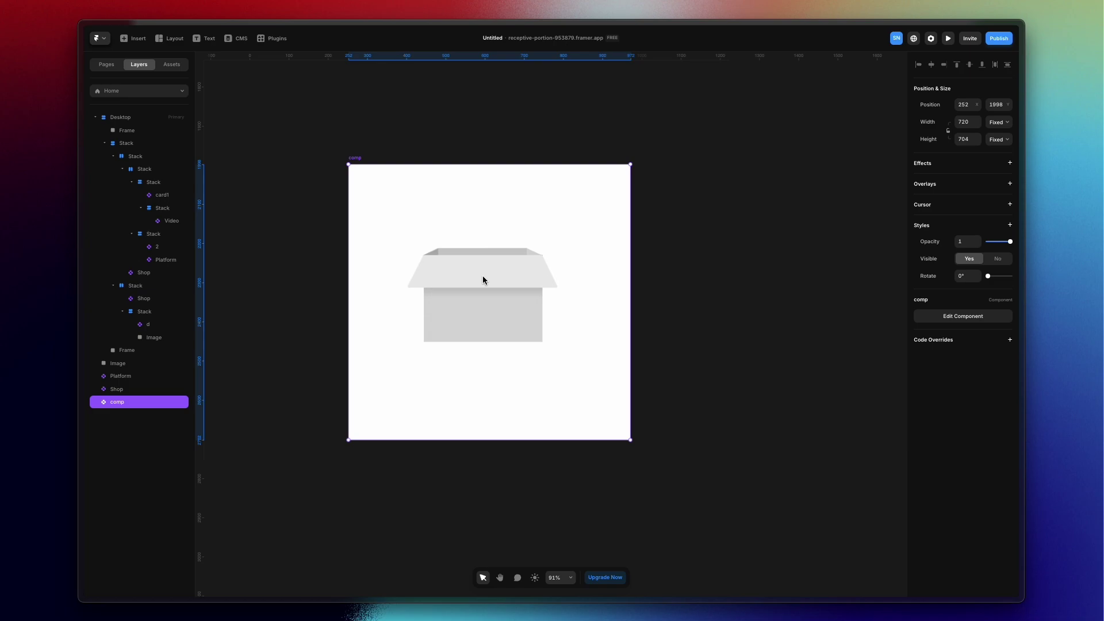
scroll(419, 234, up, 5)
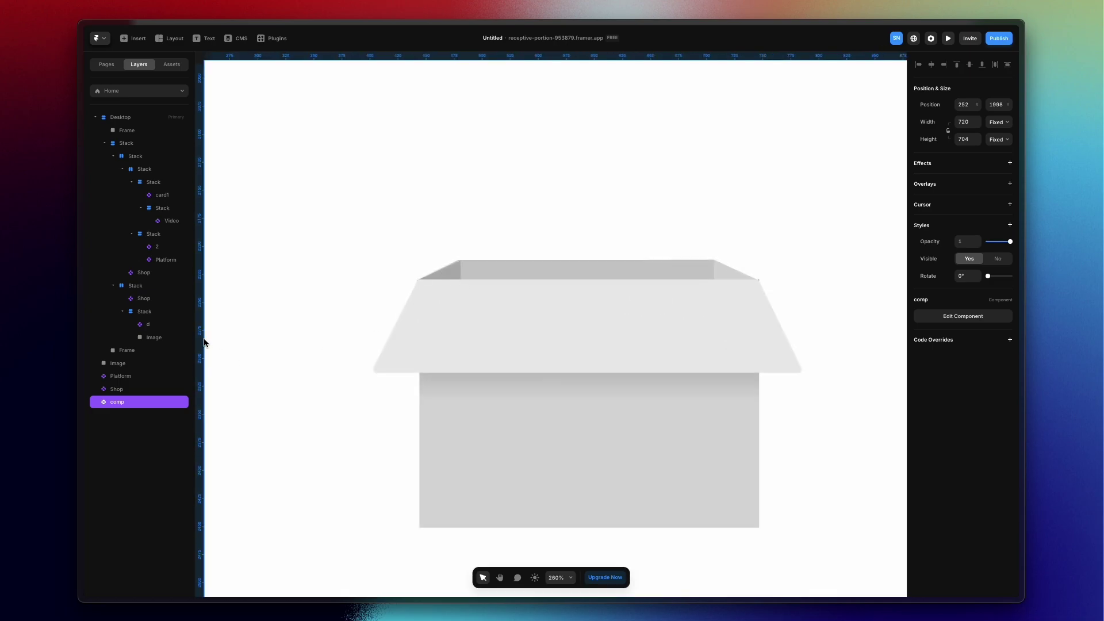
double_click(545, 373)
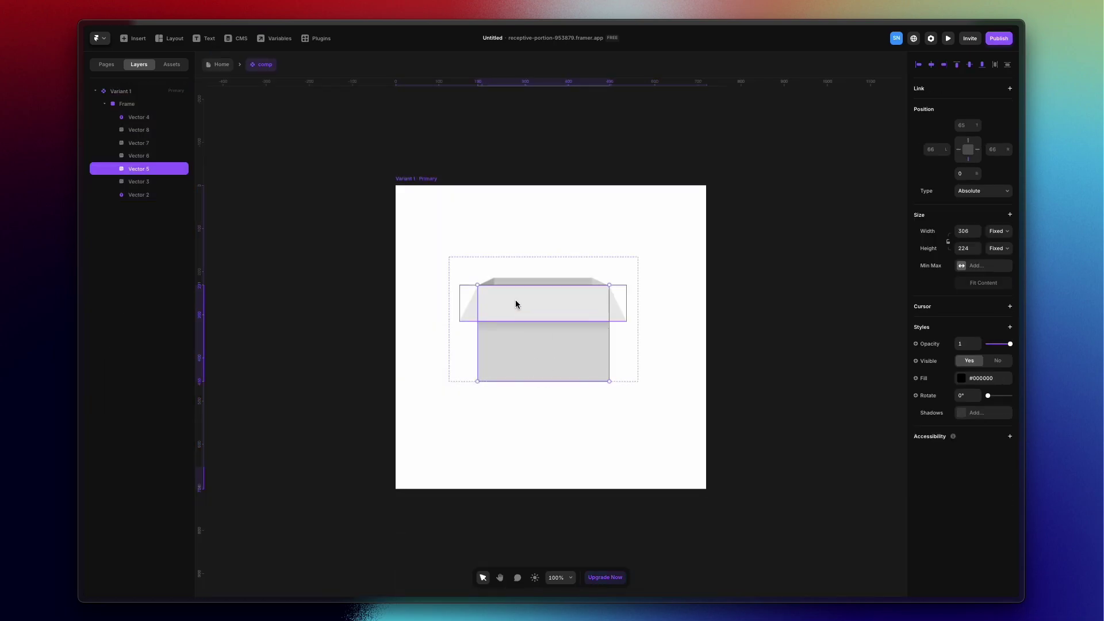
scroll(490, 298, up, 5)
click(491, 299)
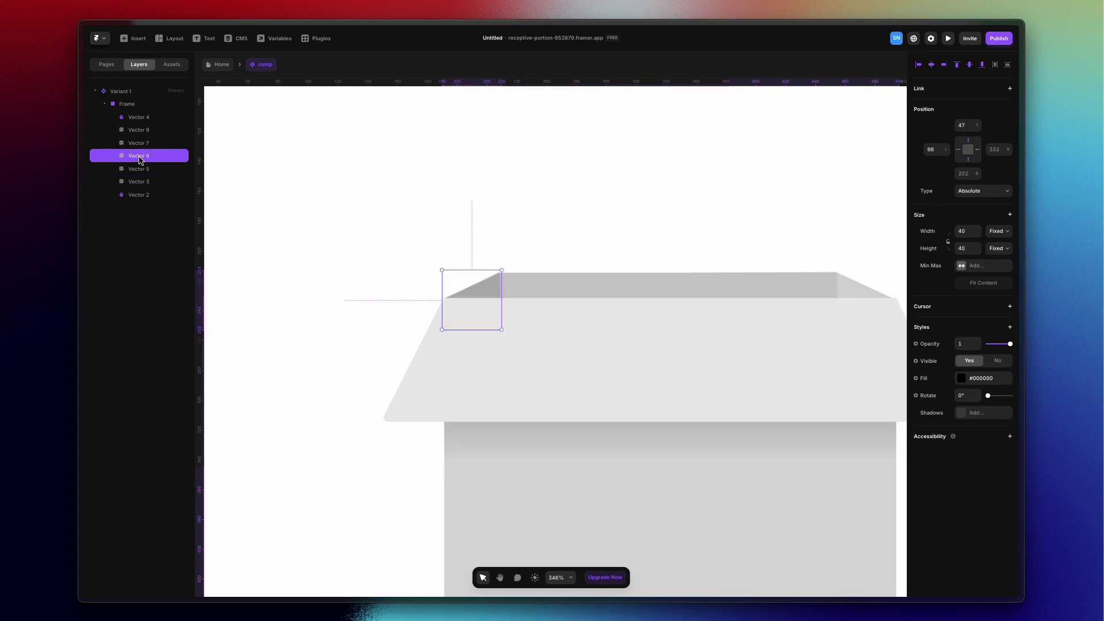
drag(137, 156, 138, 180)
click(138, 170)
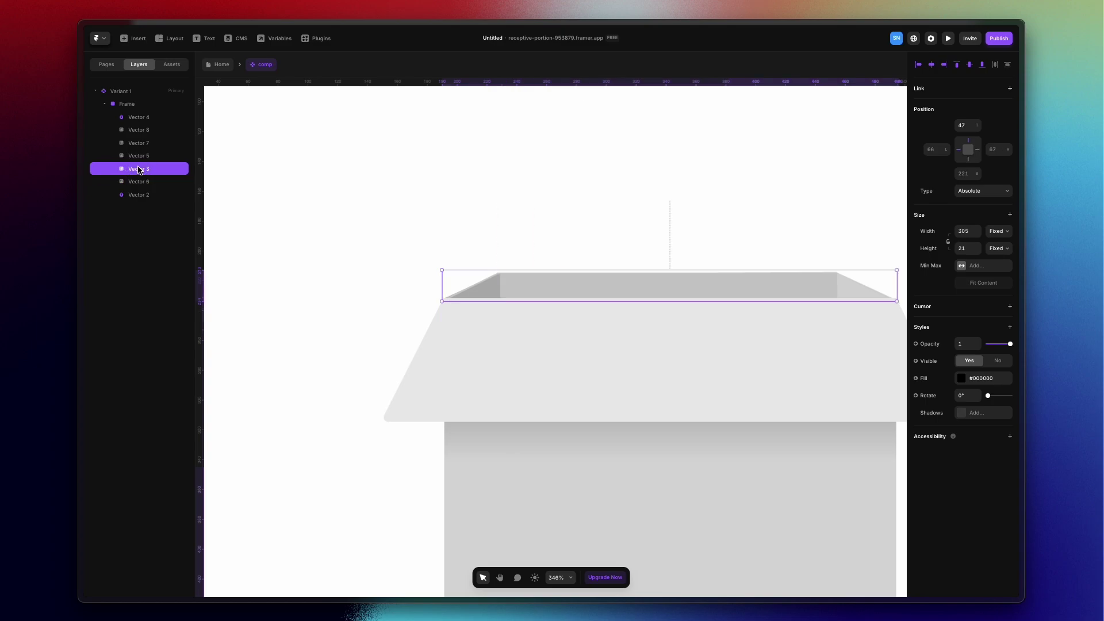
click(138, 116)
click(140, 194)
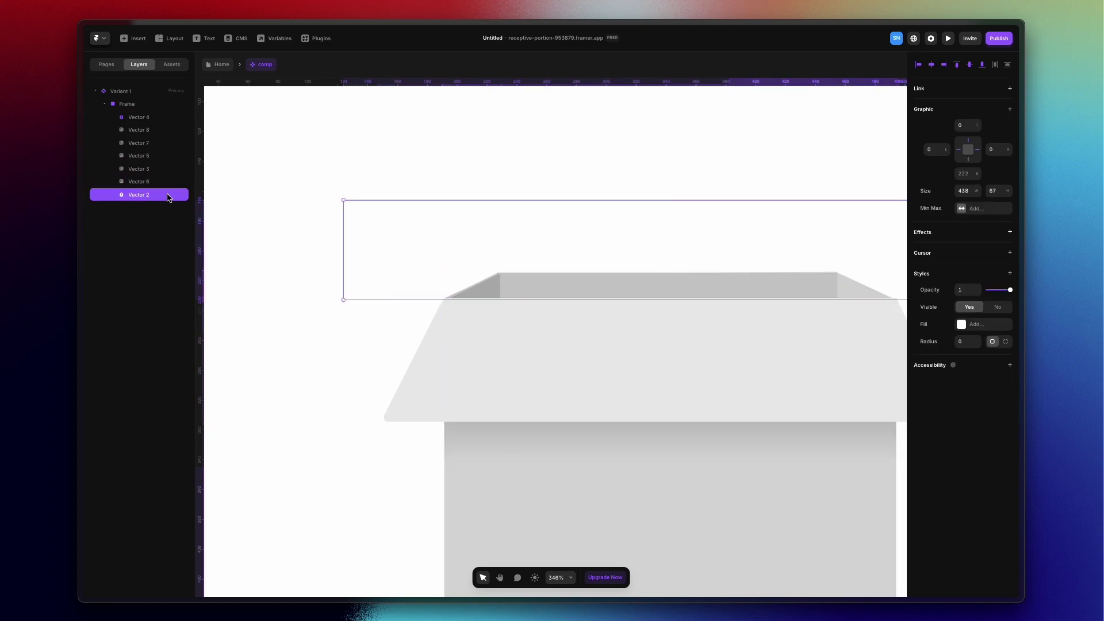
drag(162, 194, 149, 111)
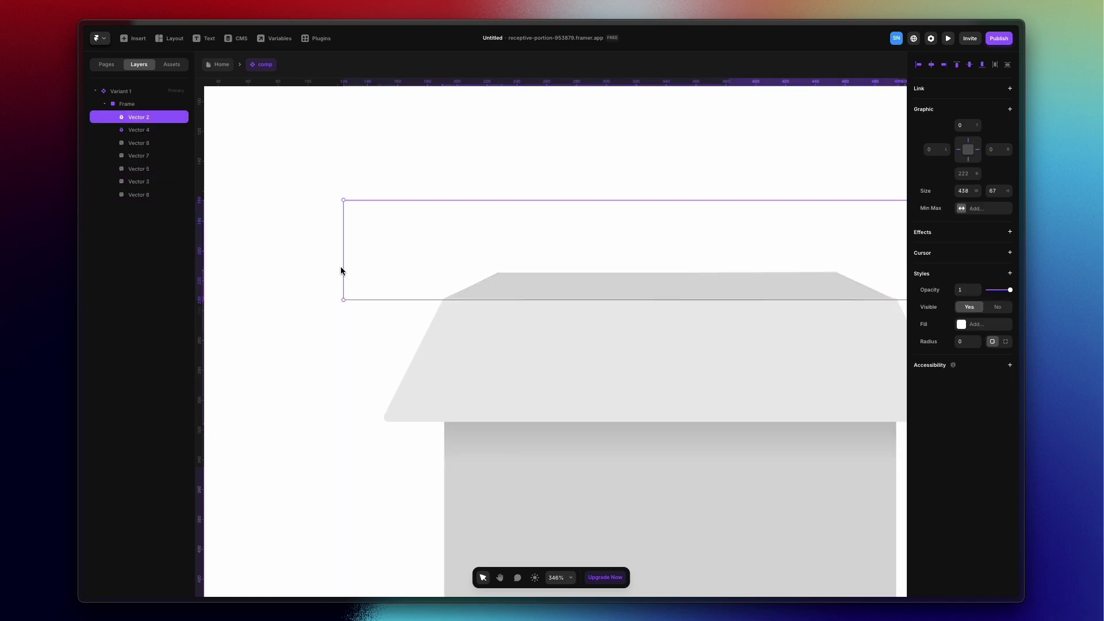
click(301, 288)
Reshape the box lid by moving its left points up toward the top-left corner.
scroll(500, 377, right, 3)
click(464, 365)
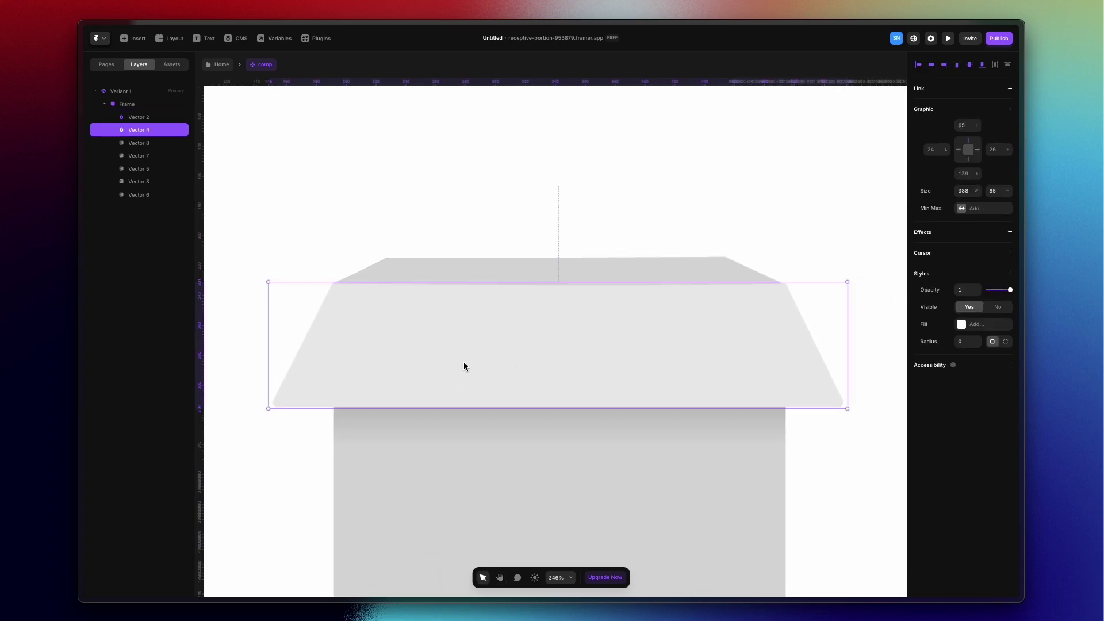
double_click(459, 365)
click(274, 400)
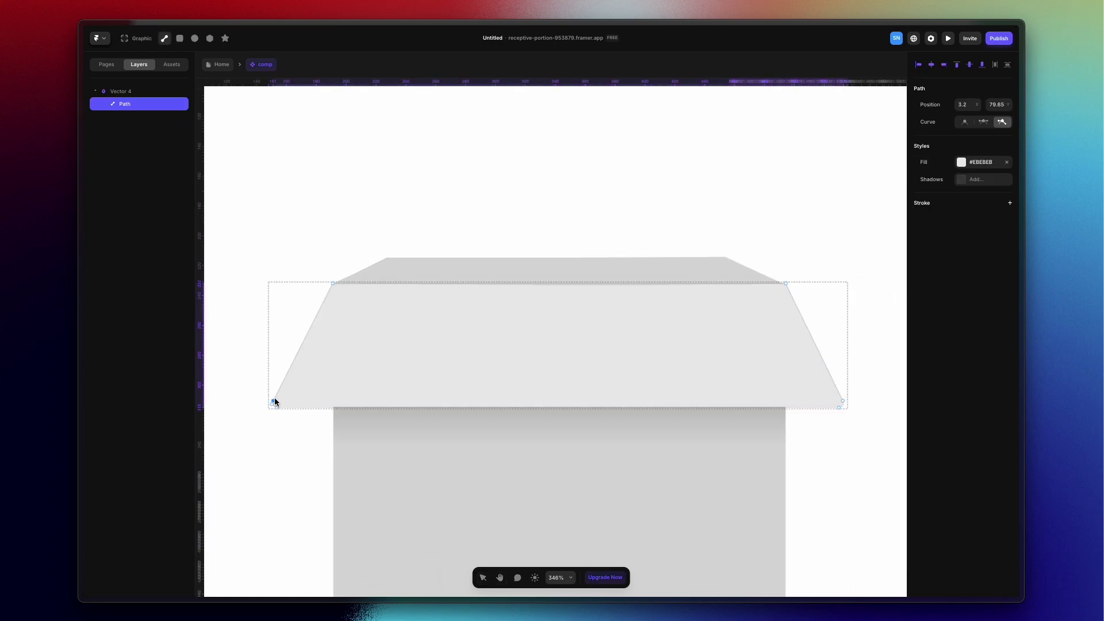
drag(333, 283, 388, 256)
drag(278, 409, 389, 256)
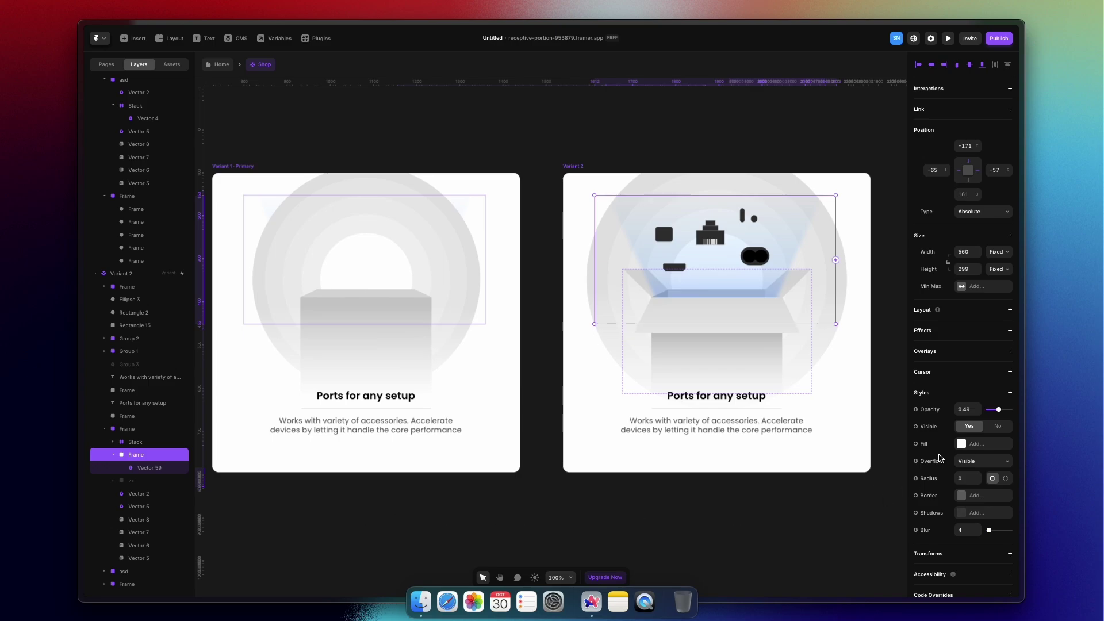
Look through extra style properties and Vector 2's layer actions without changing anything.
click(984, 400)
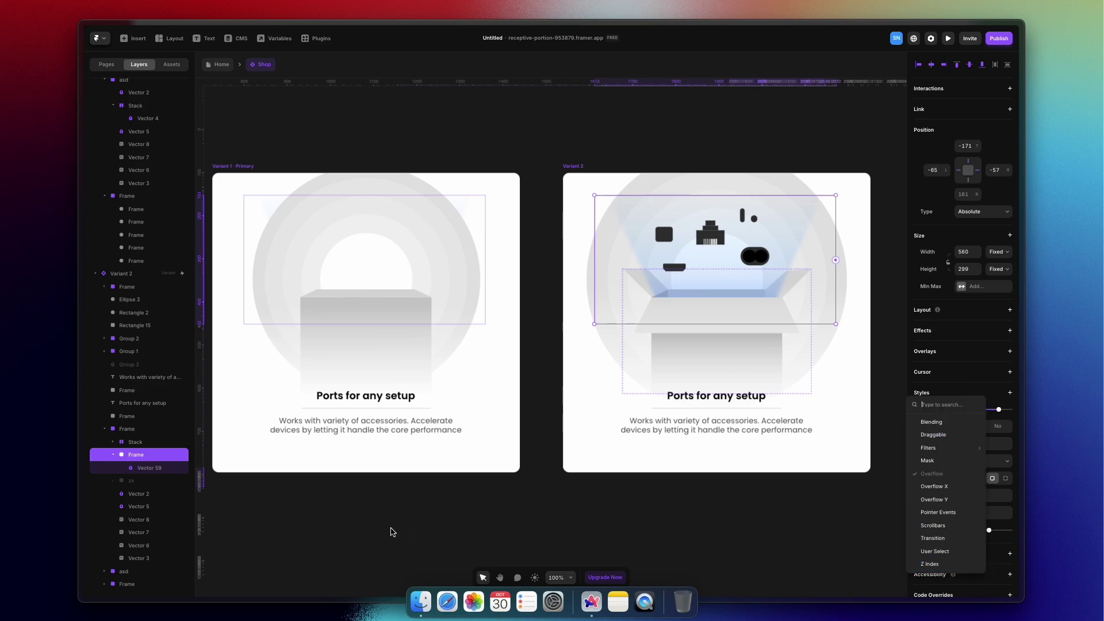
click(113, 454)
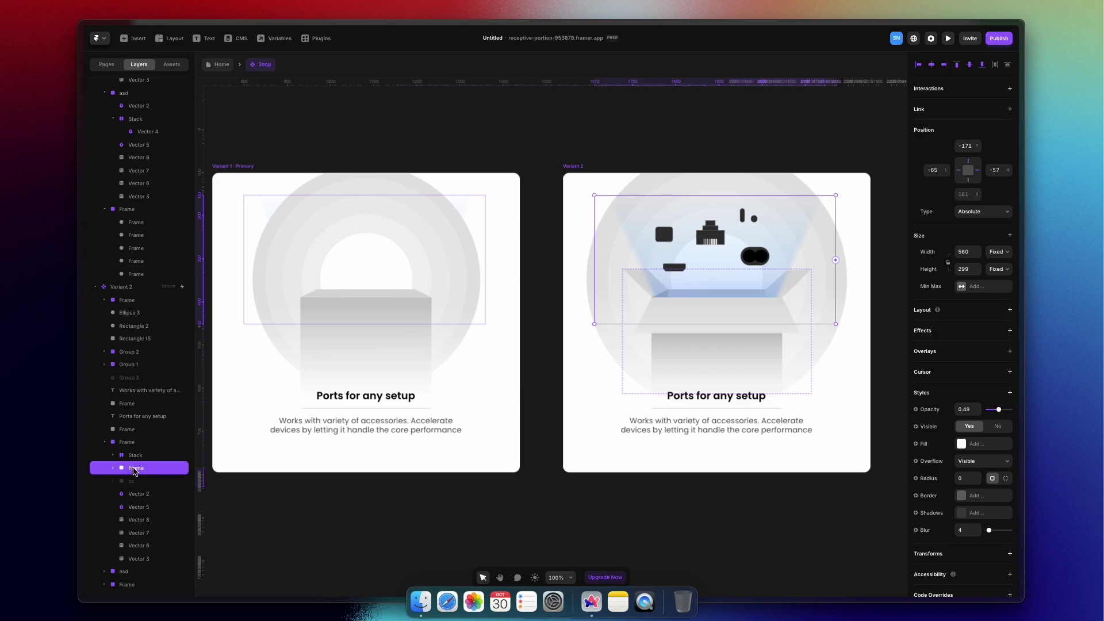
click(138, 498)
right_click(137, 496)
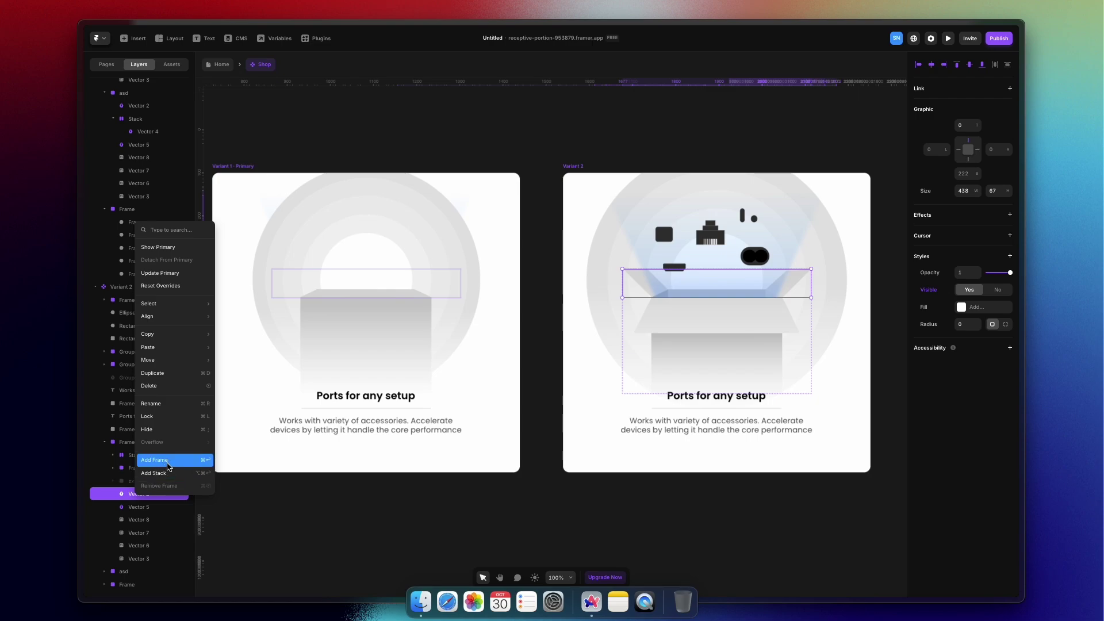
click(353, 498)
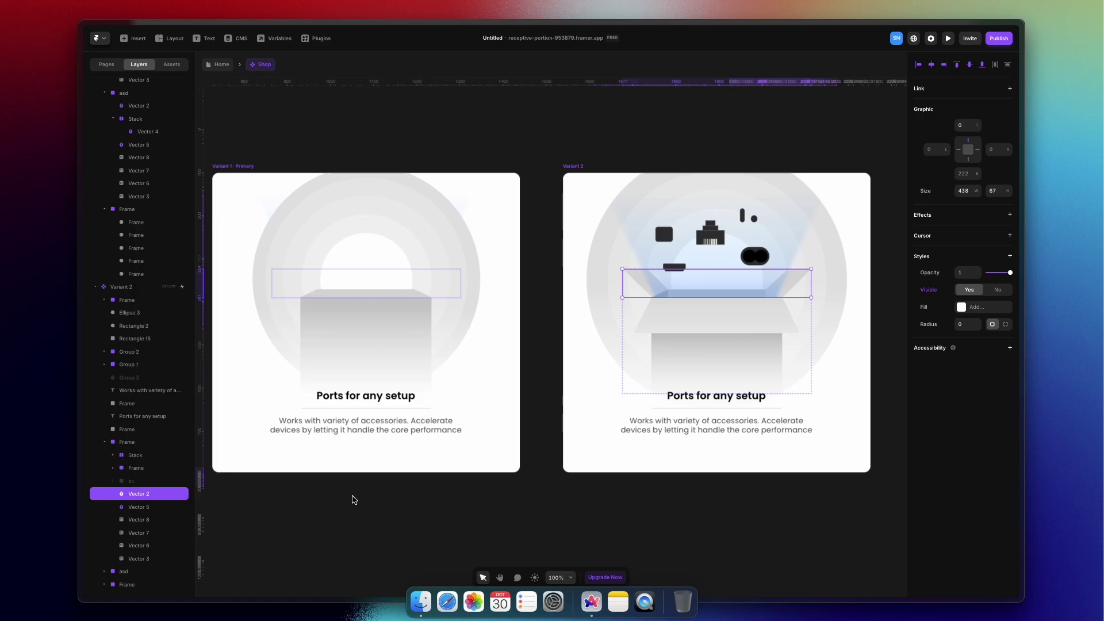
click(498, 513)
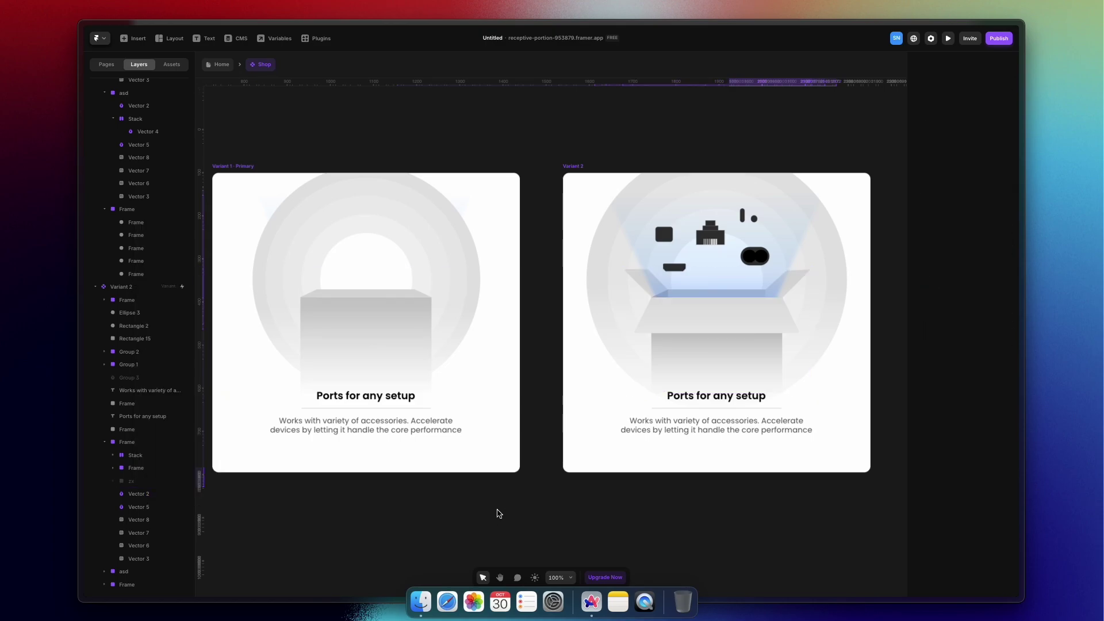
Add Mouse Enter → Variant 2 on Variant 1 and Mouse Leave → Variant 1 with Ease In Out.
click(244, 171)
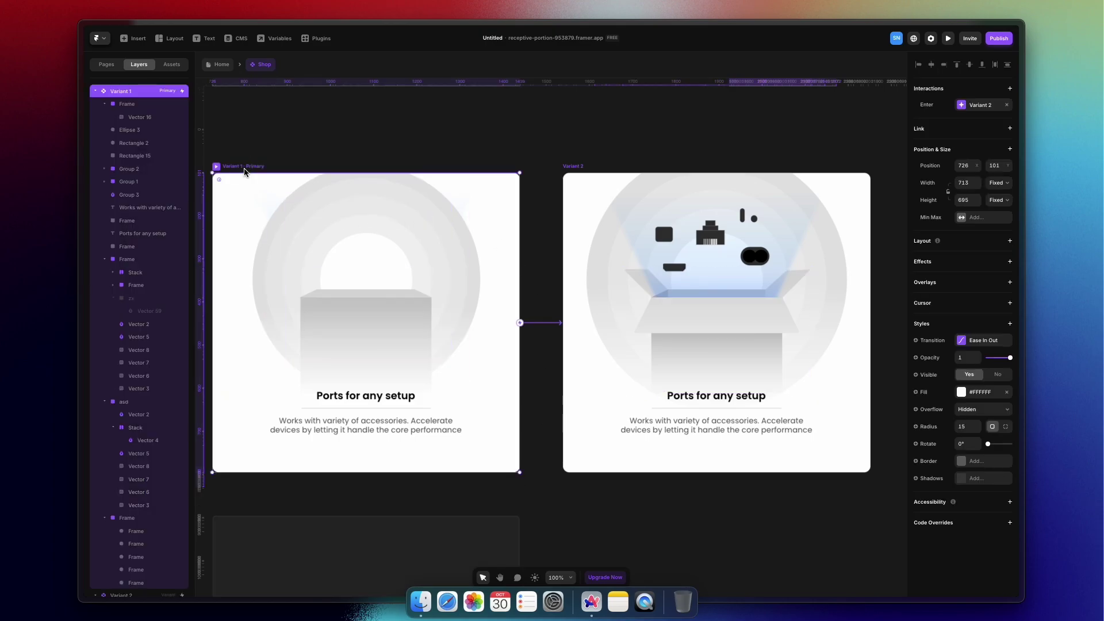
click(971, 105)
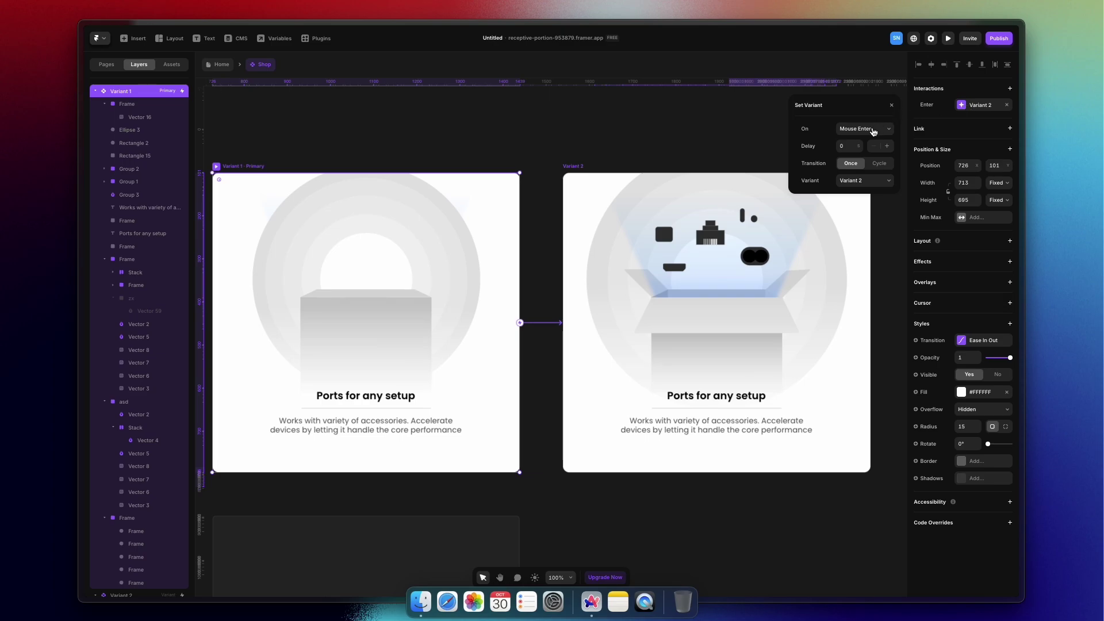
click(584, 163)
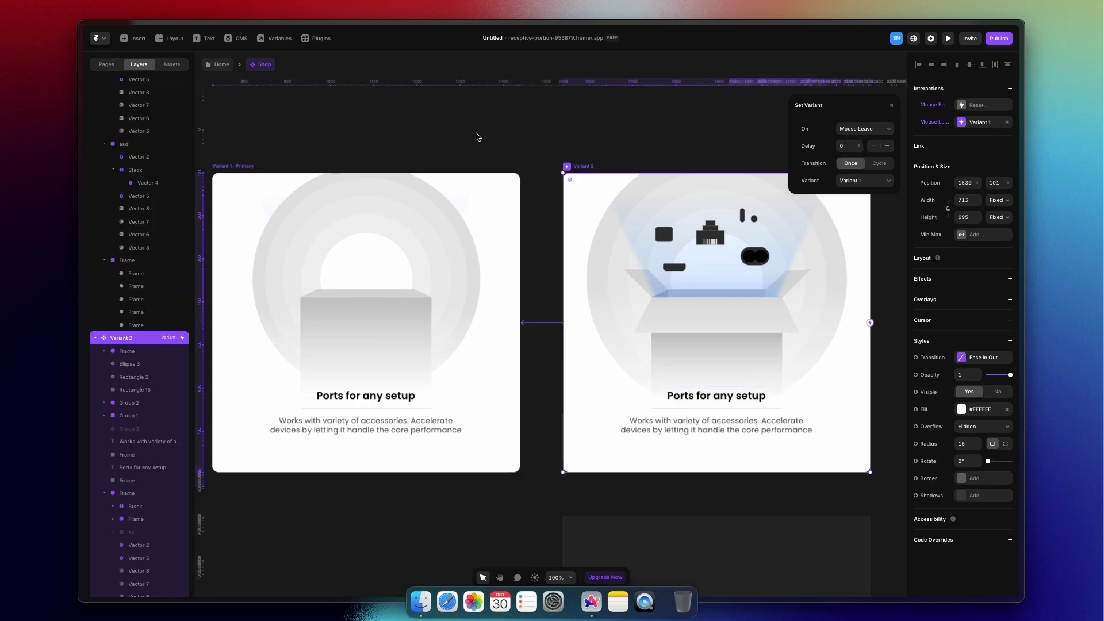
click(969, 358)
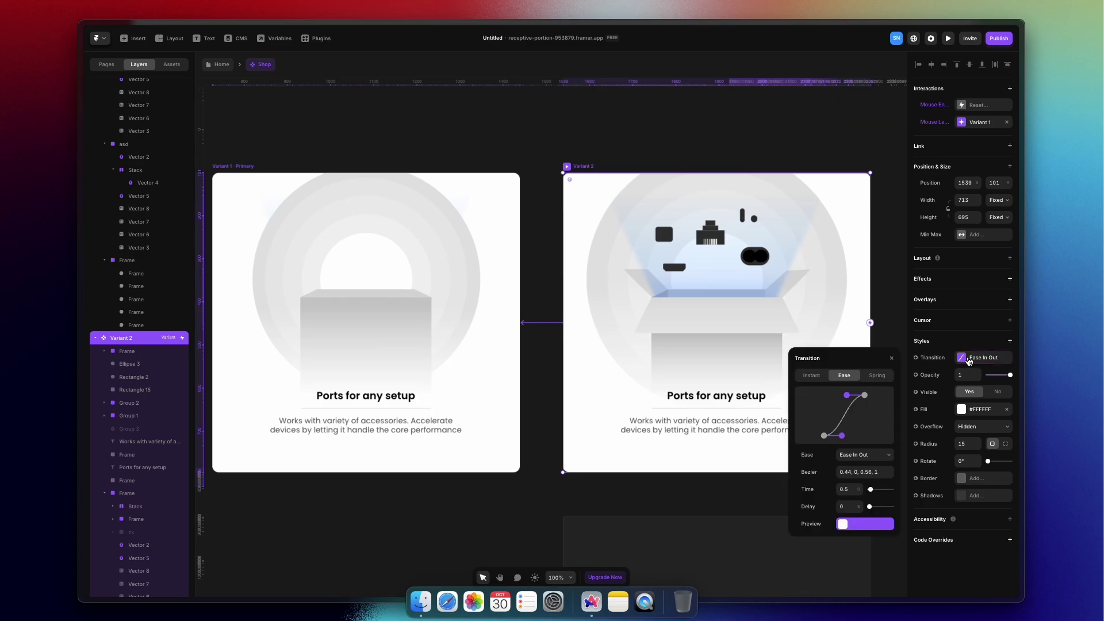
click(571, 492)
Preview the hover interaction, then go back to the Home page.
click(947, 40)
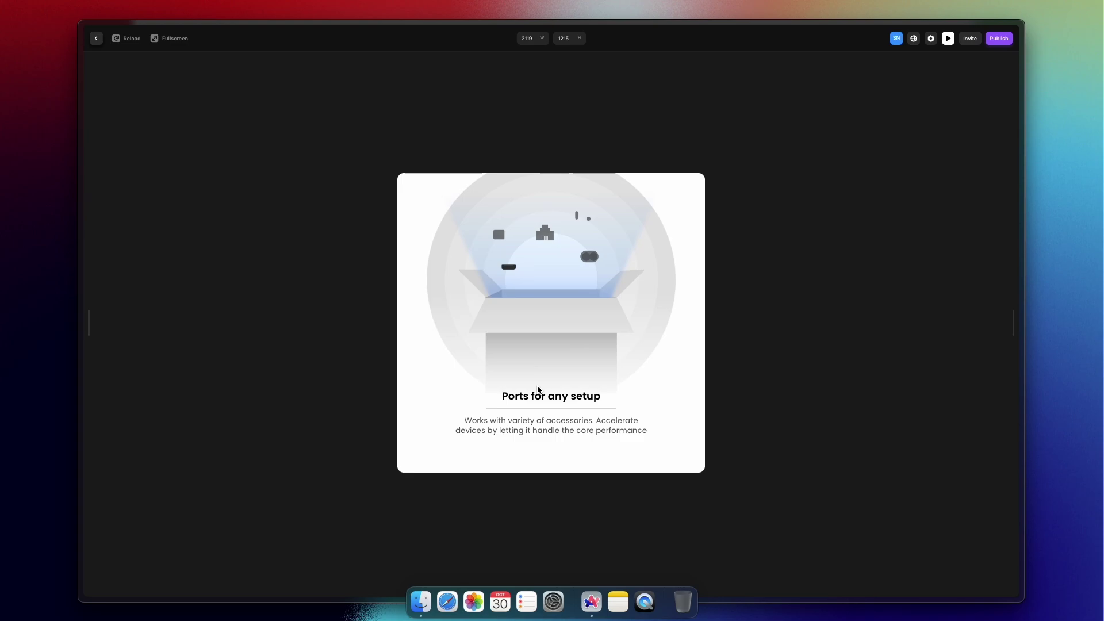
click(93, 40)
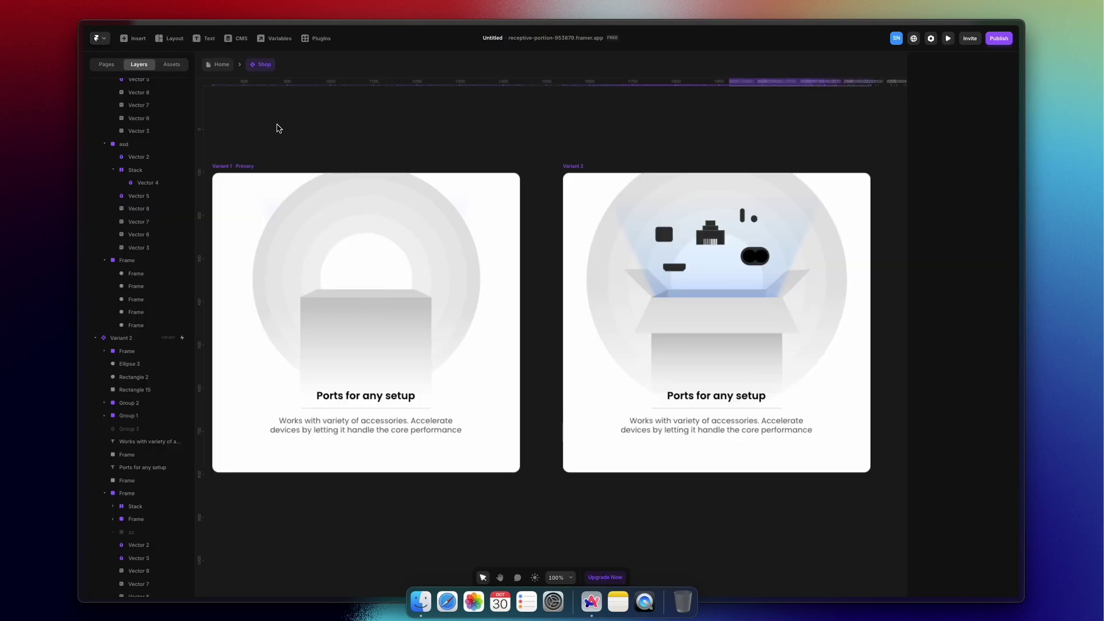
click(221, 64)
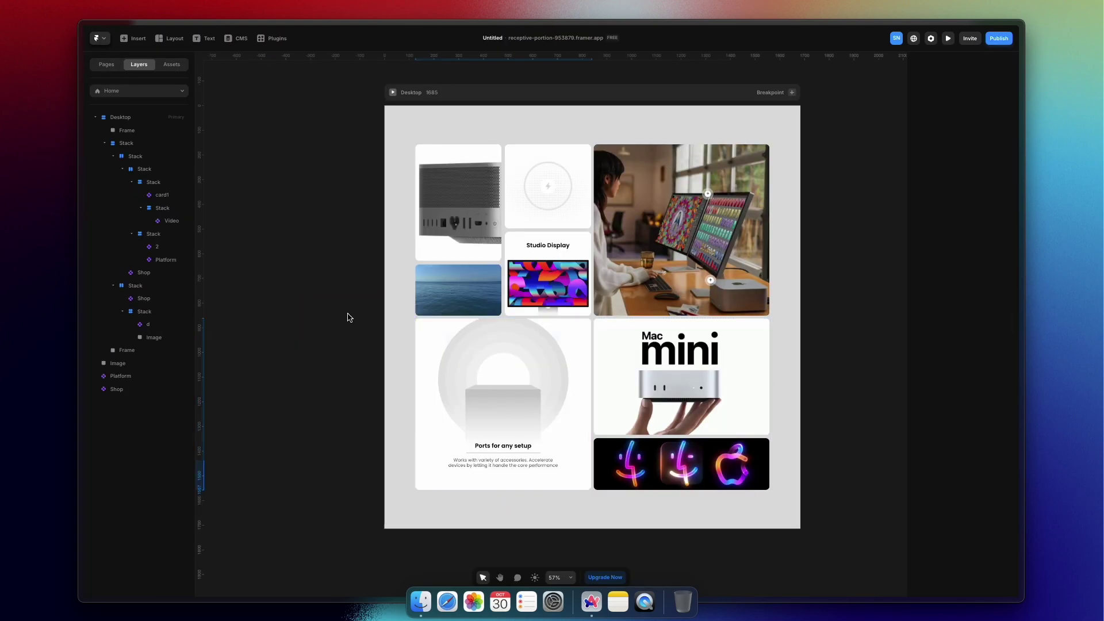